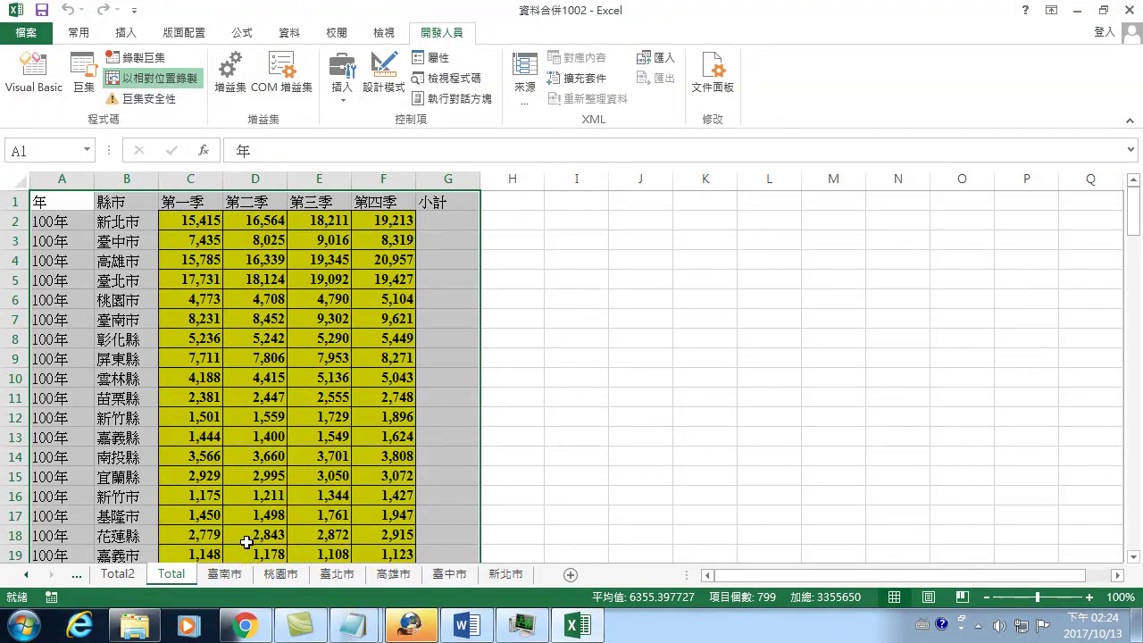
- Delete the grouped city sheets from 臺南市 through 新北市, leaving only Total2 and Total
{"action": "left_click", "coordinate": [226, 576]}
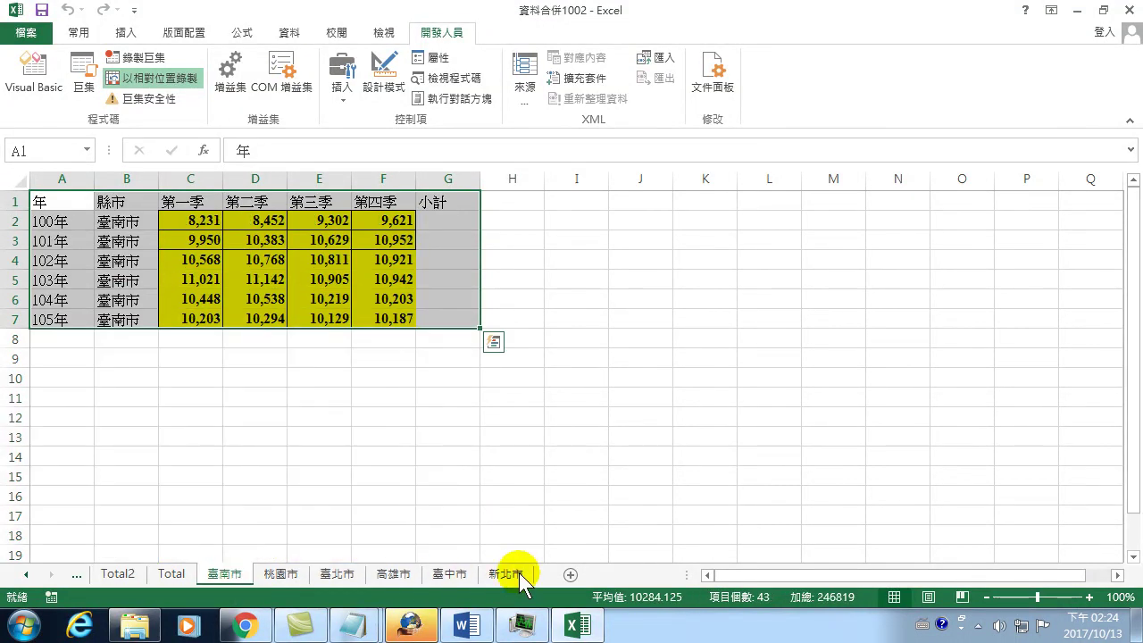
{"action": "left_click", "coordinate": [517, 576], "text": "shift"}
{"action": "right_click", "coordinate": [502, 573]}
{"action": "left_click", "coordinate": [541, 365]}
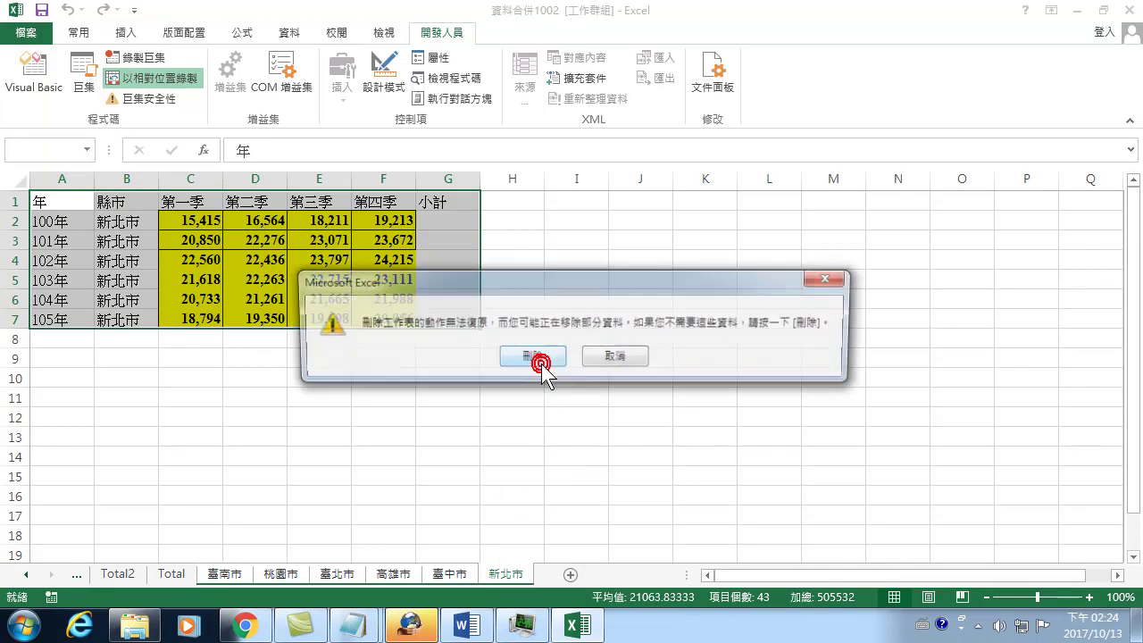
{"action": "left_click", "coordinate": [541, 362]}
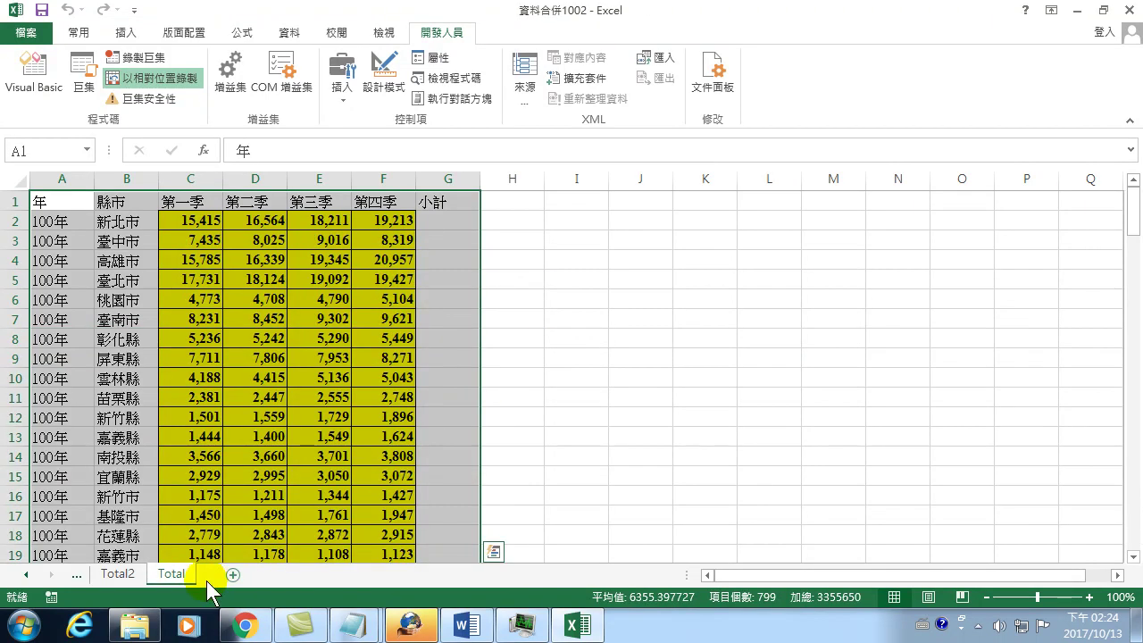
- Switch to the Total2 sheet and return to its top-left cell
{"action": "left_click", "coordinate": [25, 574]}
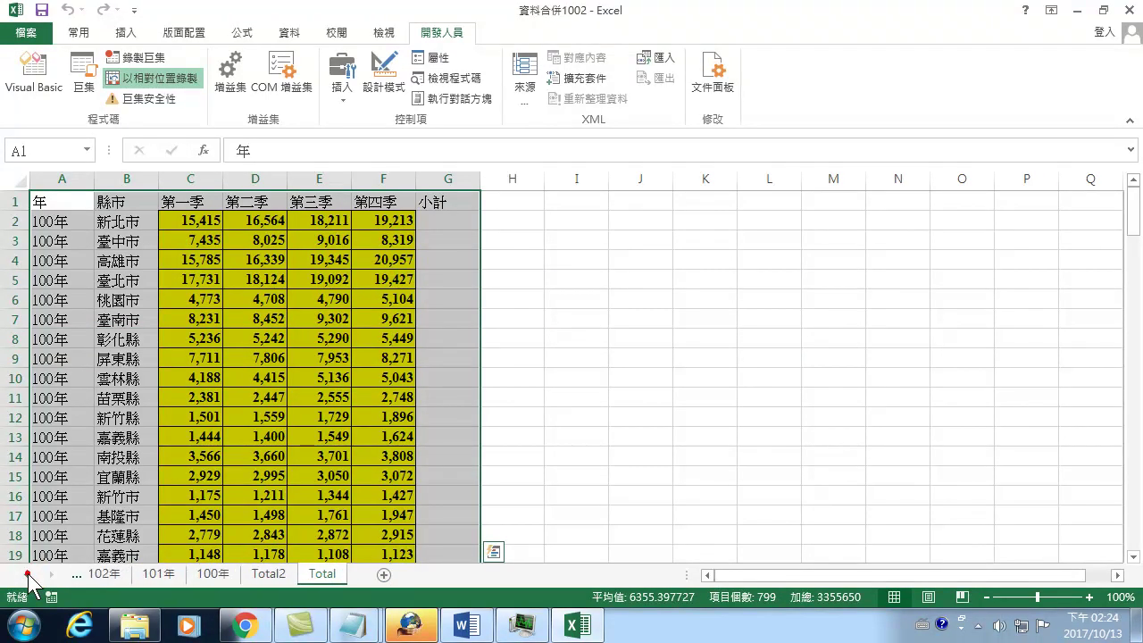
{"action": "left_click", "coordinate": [389, 573]}
{"action": "scroll", "coordinate": [256, 377], "scroll_direction": "up", "scroll_amount": 5}
{"action": "scroll", "coordinate": [217, 352], "scroll_direction": "up", "scroll_amount": 9}
{"action": "scroll", "coordinate": [217, 353], "scroll_direction": "up", "scroll_amount": 6}
{"action": "scroll", "coordinate": [205, 229], "scroll_direction": "up", "scroll_amount": 4}
{"action": "scroll", "coordinate": [205, 294], "scroll_direction": "up", "scroll_amount": 4}
{"action": "key", "text": "ctrl+Home"}
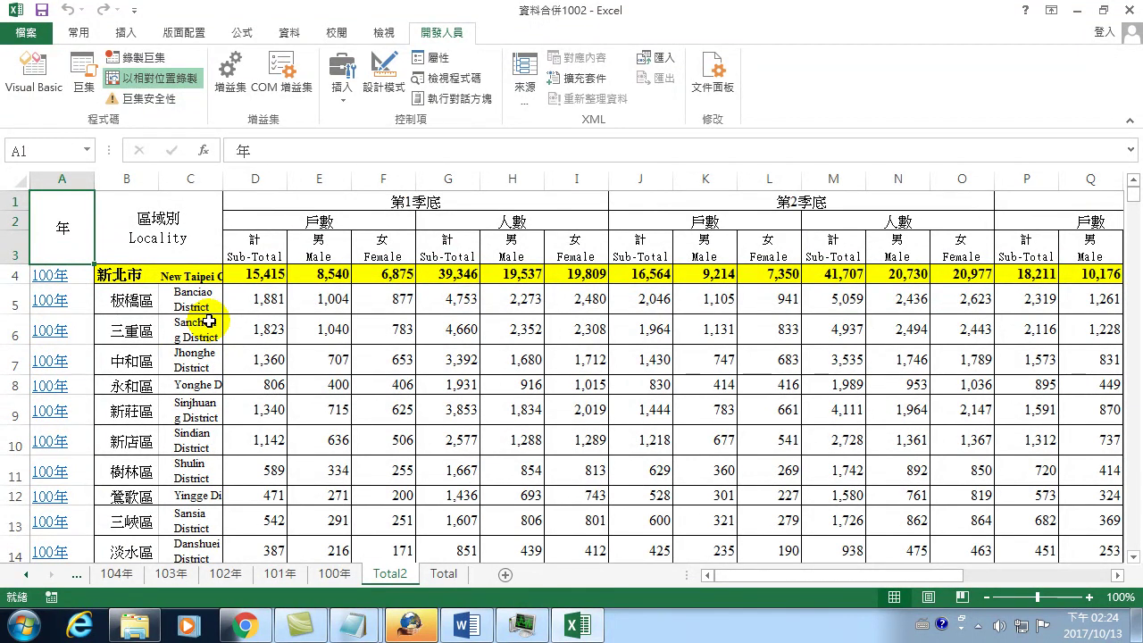
- Browse Total2's district list, trying selections at B35 and 板橋區 in B5
{"action": "scroll", "coordinate": [134, 363], "scroll_direction": "down", "scroll_amount": 2}
{"action": "scroll", "coordinate": [138, 375], "scroll_direction": "down", "scroll_amount": 4}
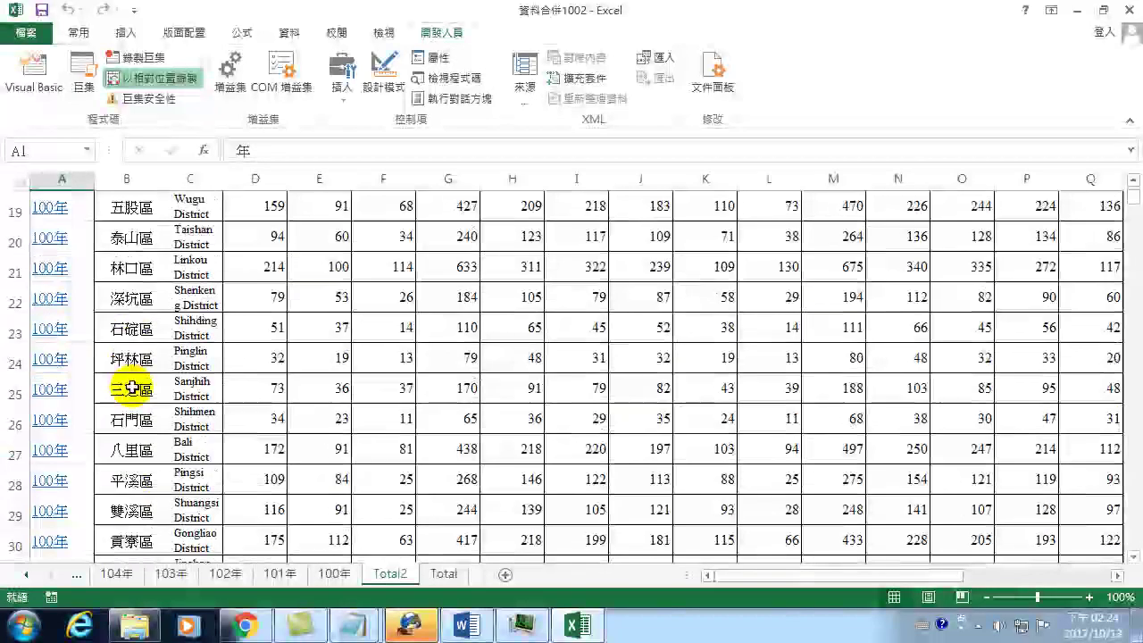
{"action": "scroll", "coordinate": [141, 402], "scroll_direction": "down", "scroll_amount": 4}
{"action": "scroll", "coordinate": [136, 325], "scroll_direction": "down", "scroll_amount": 1}
{"action": "left_click_drag", "start_coordinate": [134, 228], "coordinate": [134, 393]}
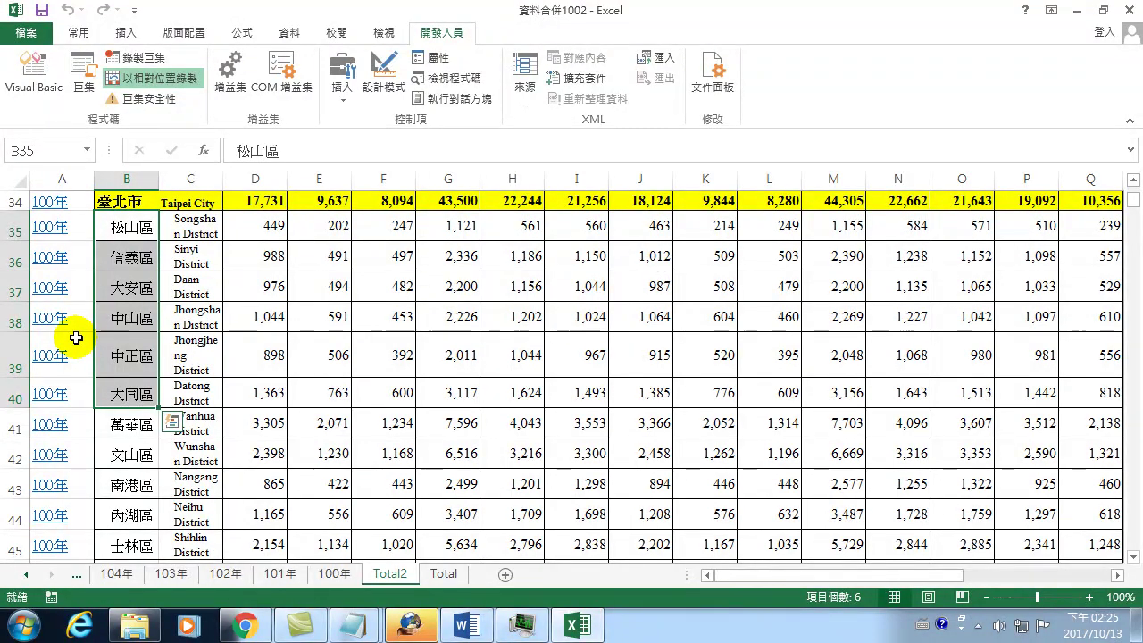
{"action": "left_click", "coordinate": [128, 223]}
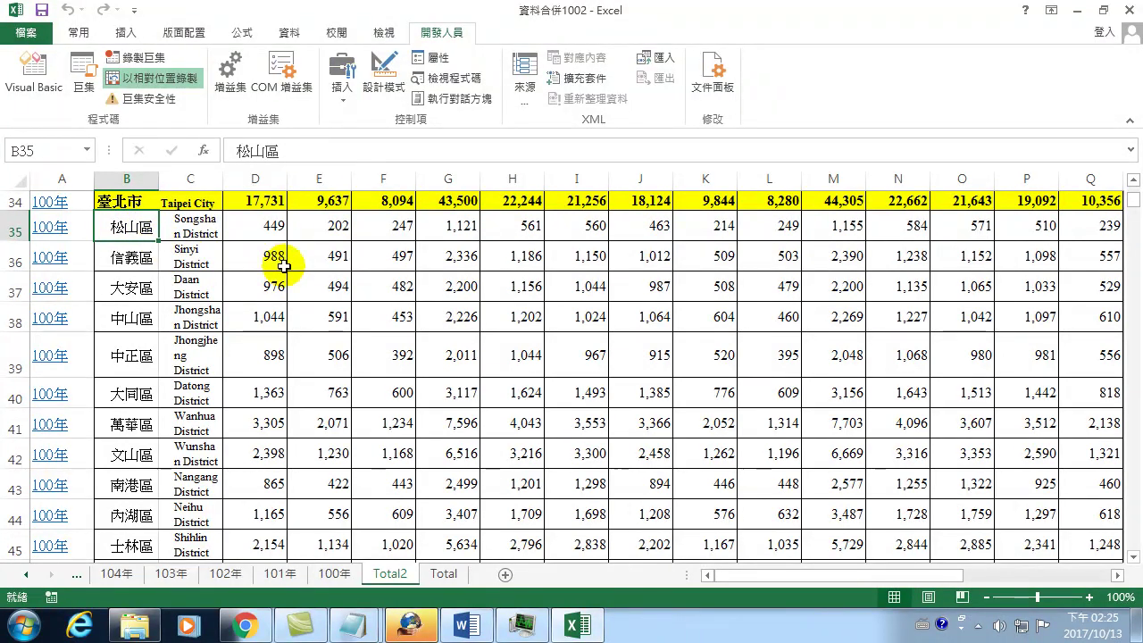
{"action": "scroll", "coordinate": [183, 277], "scroll_direction": "up", "scroll_amount": 6}
{"action": "scroll", "coordinate": [179, 250], "scroll_direction": "up", "scroll_amount": 4}
{"action": "scroll", "coordinate": [171, 223], "scroll_direction": "up", "scroll_amount": 1}
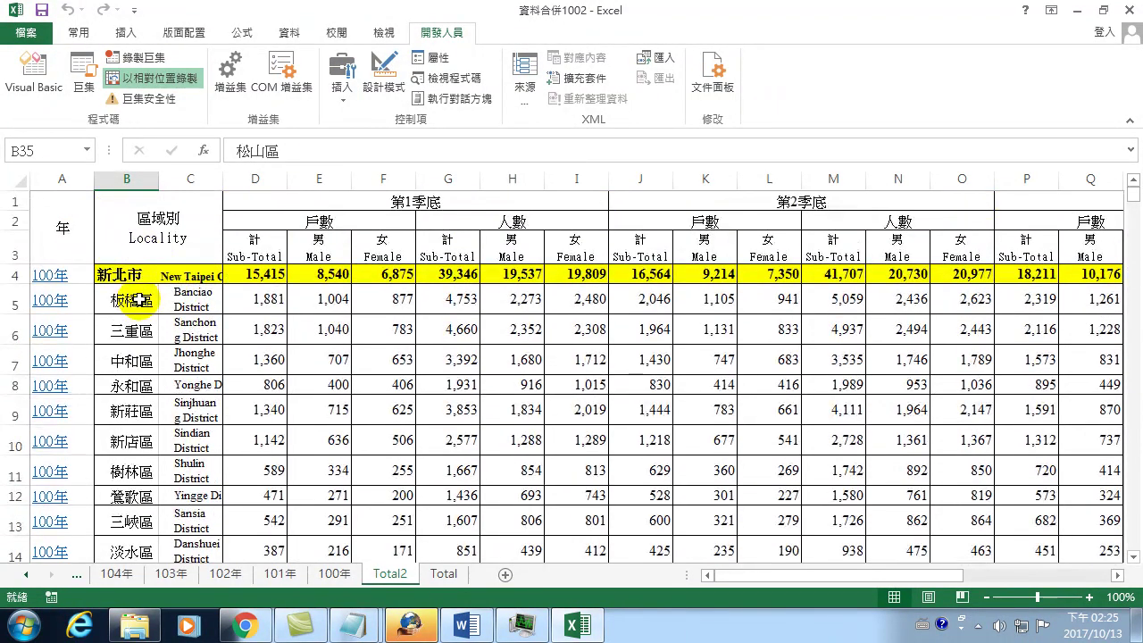
{"action": "left_click", "coordinate": [132, 299]}
- Select the Taipei districts from 松山區 in B35 down to 北投區 in B46
{"action": "scroll", "coordinate": [145, 308], "scroll_direction": "down", "scroll_amount": 5}
{"action": "scroll", "coordinate": [146, 320], "scroll_direction": "down", "scroll_amount": 5}
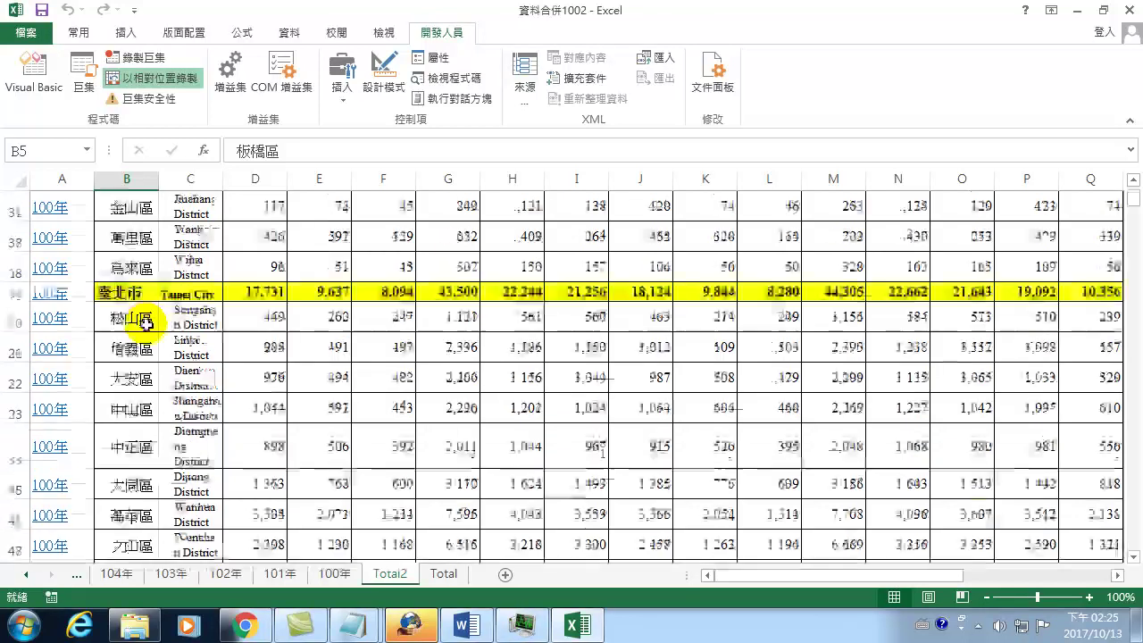
{"action": "scroll", "coordinate": [149, 339], "scroll_direction": "down", "scroll_amount": 8}
{"action": "scroll", "coordinate": [143, 330], "scroll_direction": "up", "scroll_amount": 3}
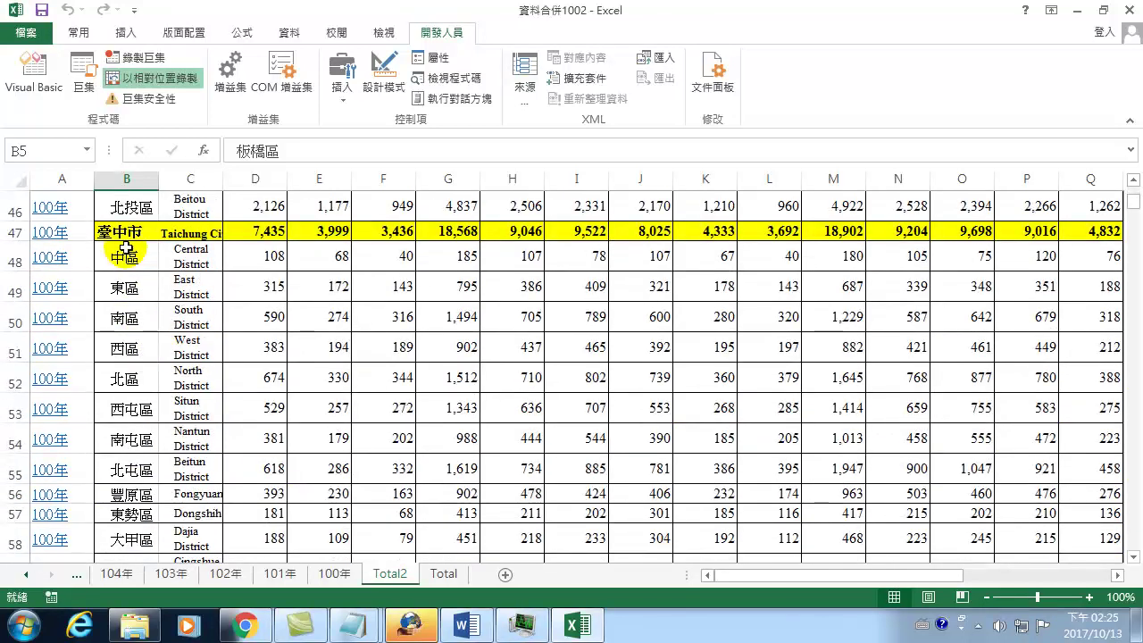
{"action": "scroll", "coordinate": [133, 255], "scroll_direction": "up", "scroll_amount": 3}
{"action": "scroll", "coordinate": [133, 263], "scroll_direction": "up", "scroll_amount": 6}
{"action": "scroll", "coordinate": [134, 262], "scroll_direction": "down", "scroll_amount": 1}
{"action": "scroll", "coordinate": [131, 273], "scroll_direction": "down", "scroll_amount": 3}
{"action": "scroll", "coordinate": [131, 272], "scroll_direction": "down", "scroll_amount": 1}
{"action": "left_click", "coordinate": [129, 218]}
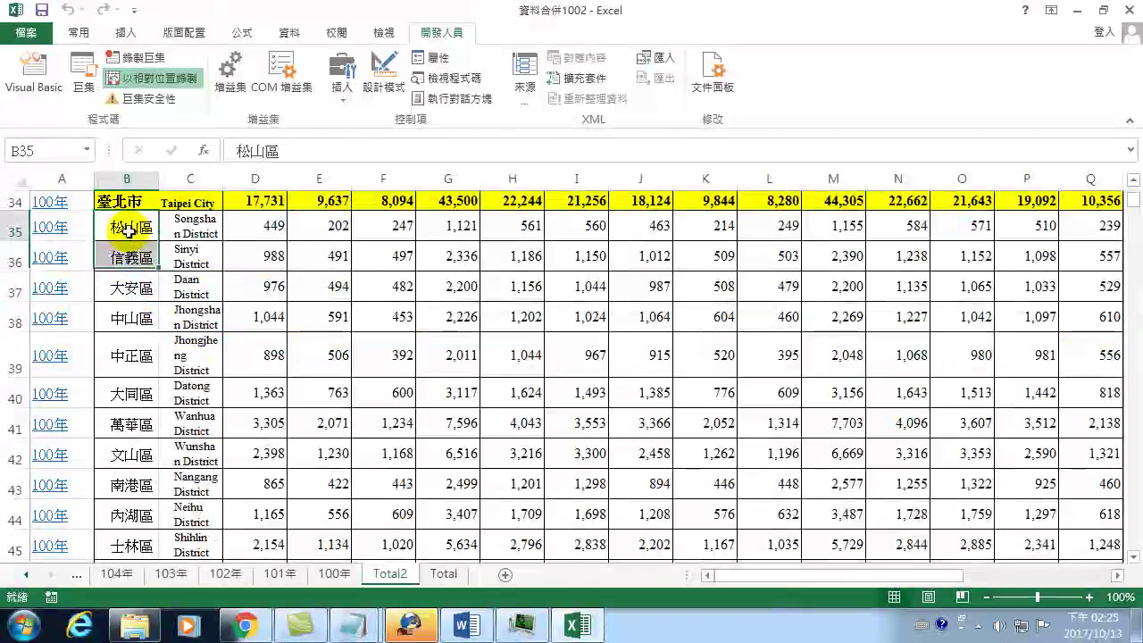
{"action": "left_click_drag", "start_coordinate": [129, 234], "coordinate": [127, 431]}
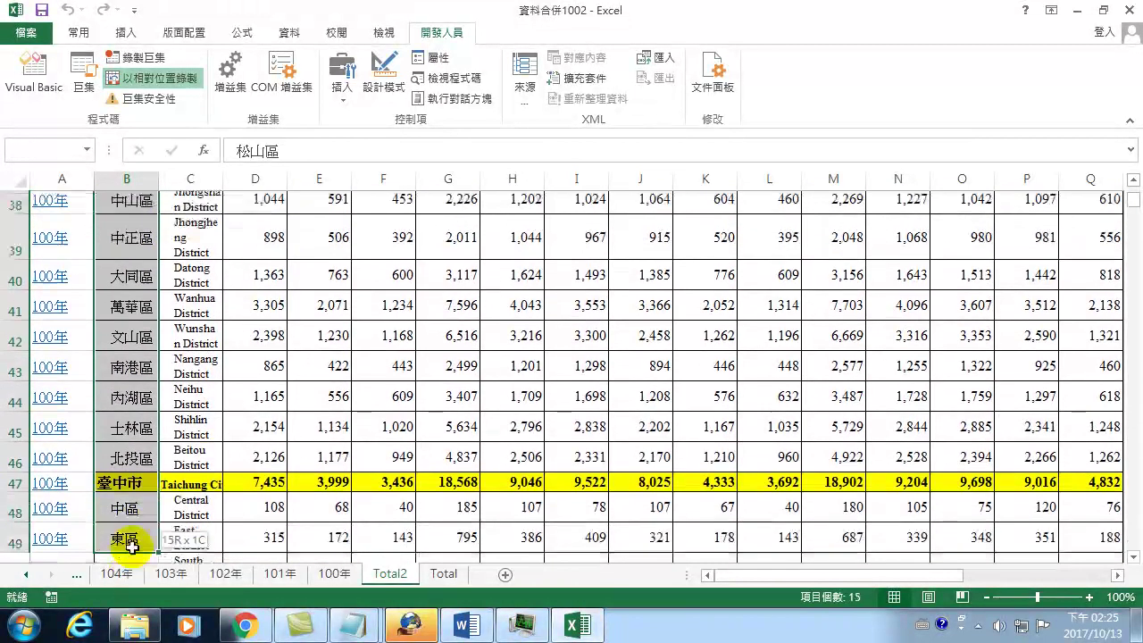
- Copy the selected Taipei district names and go to the List sheet
{"action": "right_click", "coordinate": [127, 431]}
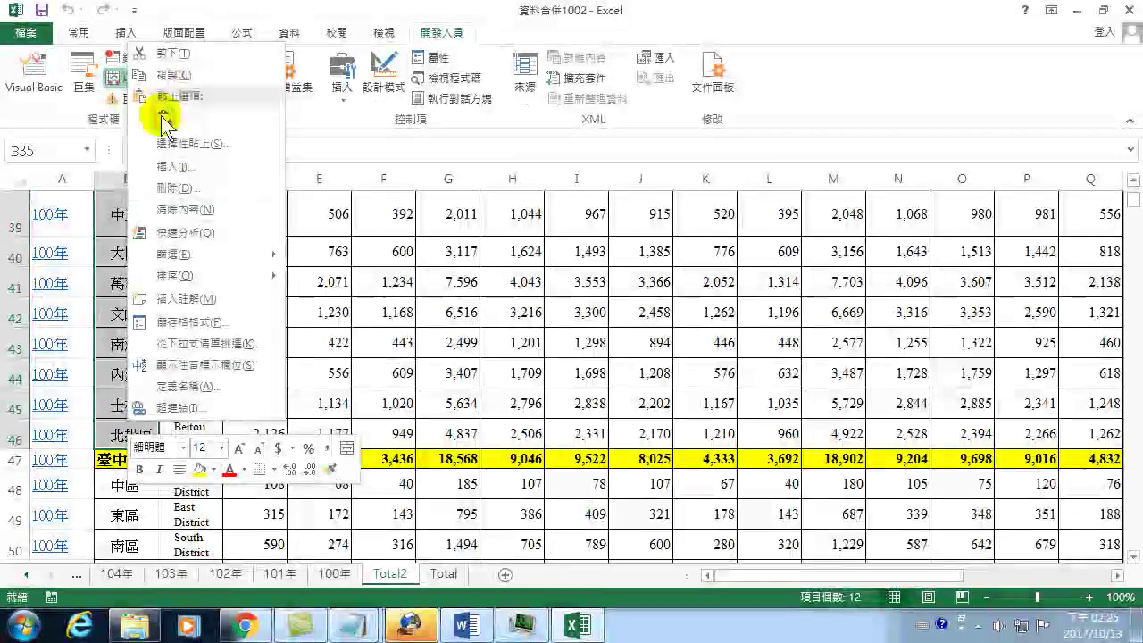
{"action": "left_click", "coordinate": [179, 78]}
{"action": "scroll", "coordinate": [137, 526], "scroll_direction": "up", "scroll_amount": 3}
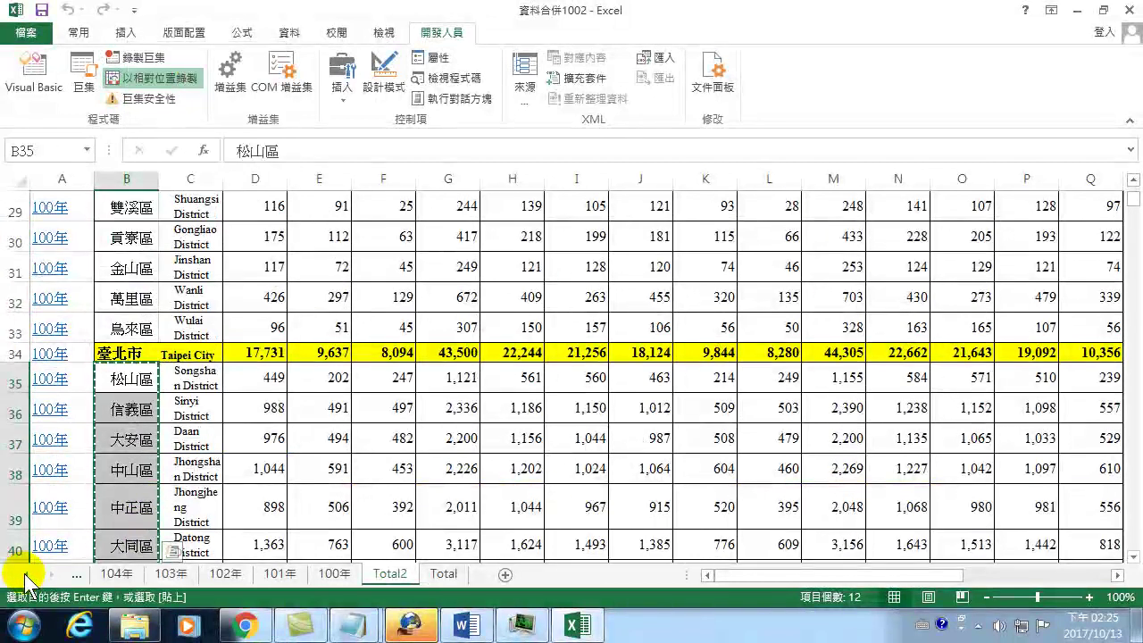
{"action": "left_click", "coordinate": [25, 574]}
{"action": "left_click", "coordinate": [109, 574]}
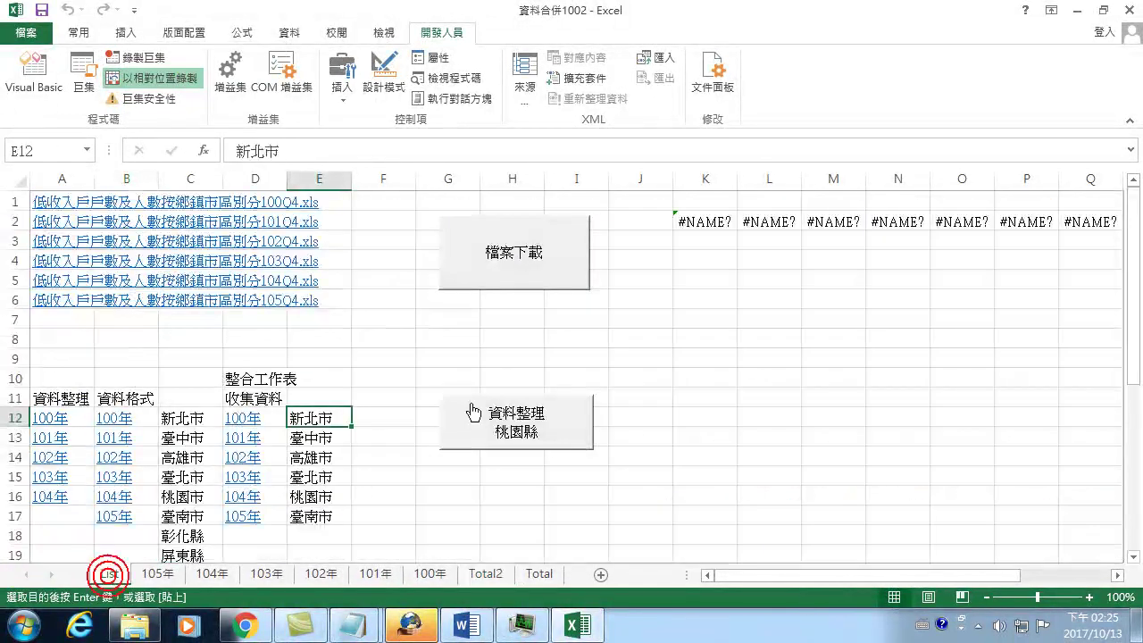
- Paste the districts as values only (值) into E12:E23 via 選擇性貼上
{"action": "right_click", "coordinate": [312, 418]}
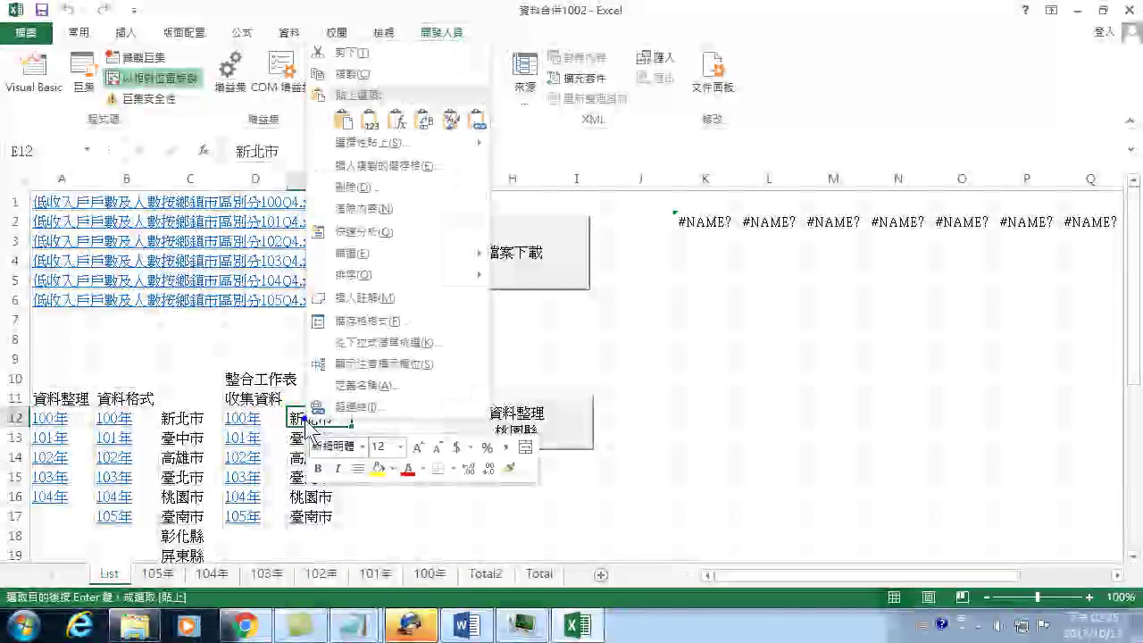
{"action": "left_click", "coordinate": [357, 142]}
{"action": "left_click", "coordinate": [253, 101]}
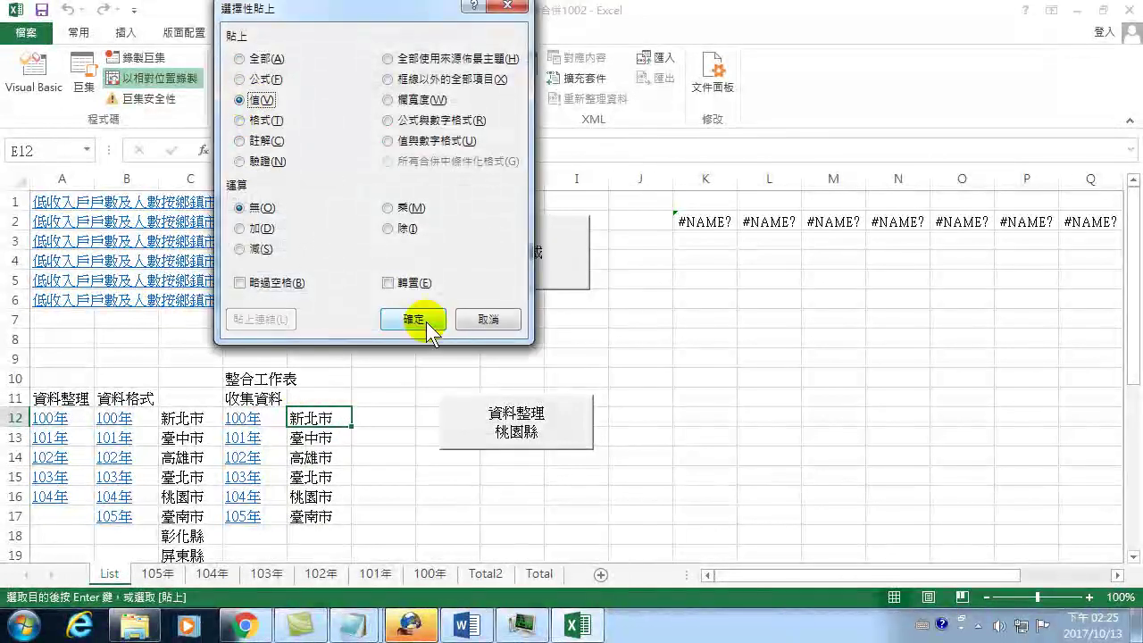
{"action": "left_click", "coordinate": [416, 320]}
{"action": "scroll", "coordinate": [335, 437], "scroll_direction": "down", "scroll_amount": 3}
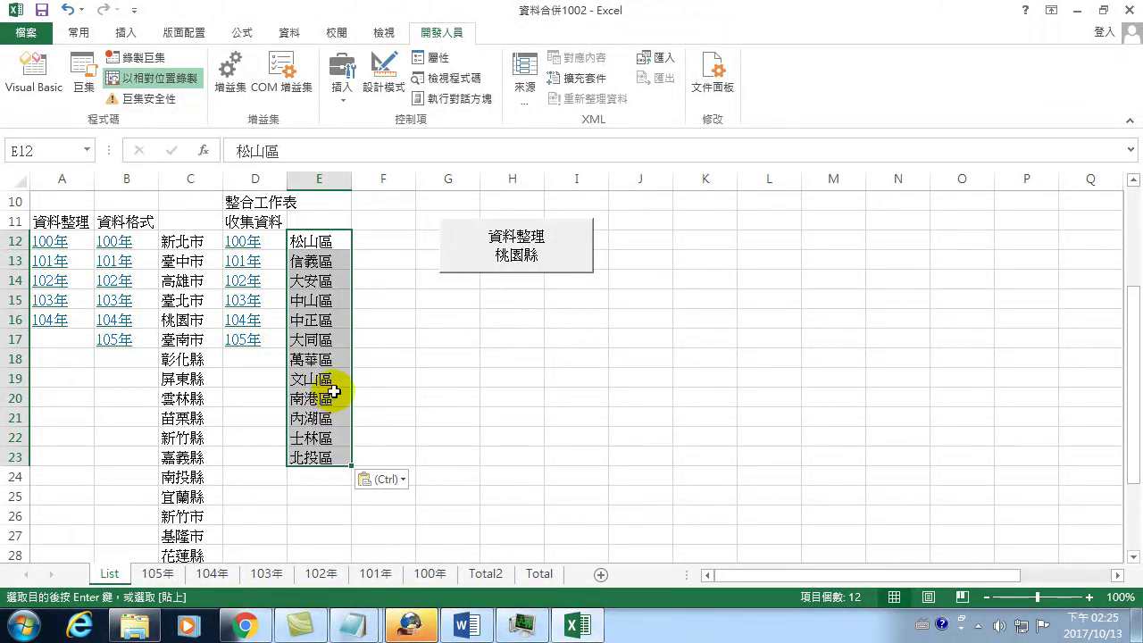
{"action": "left_click", "coordinate": [323, 246]}
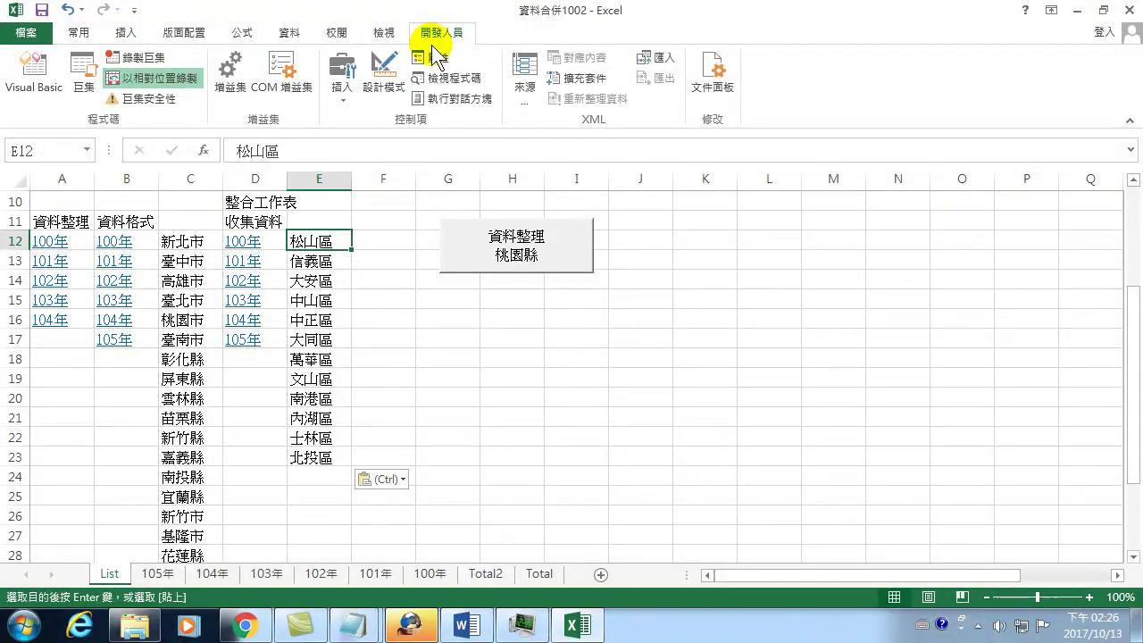
- Change the 資料拆分1013 loop from 'For i = 12 To 17' to 'To 23' and close the editor
{"action": "left_click", "coordinate": [83, 76]}
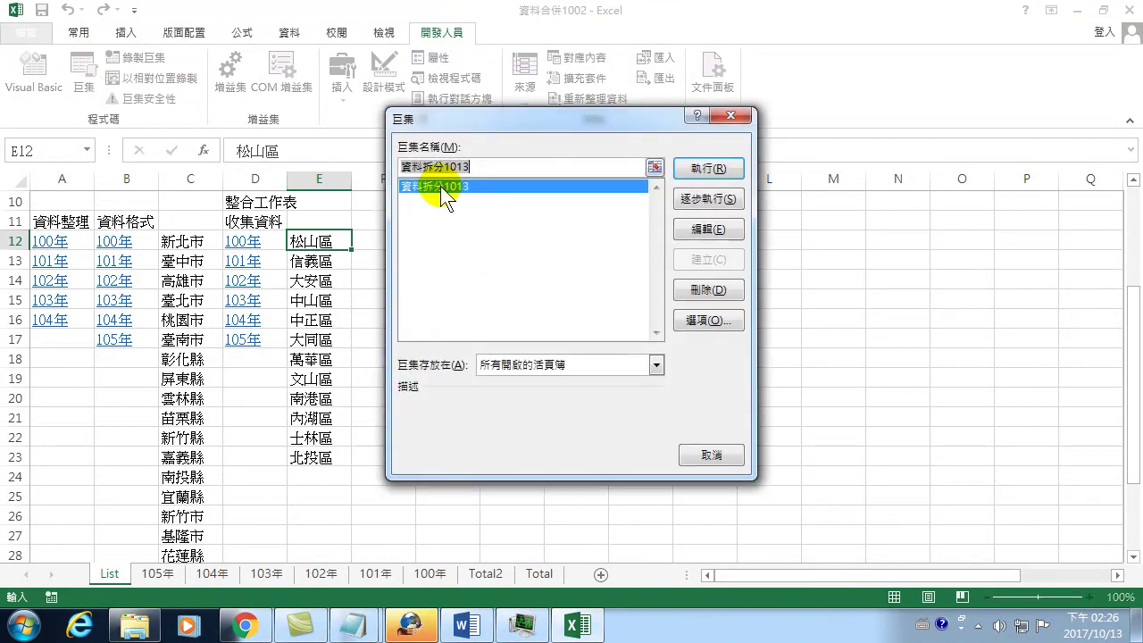
{"action": "left_click", "coordinate": [691, 227]}
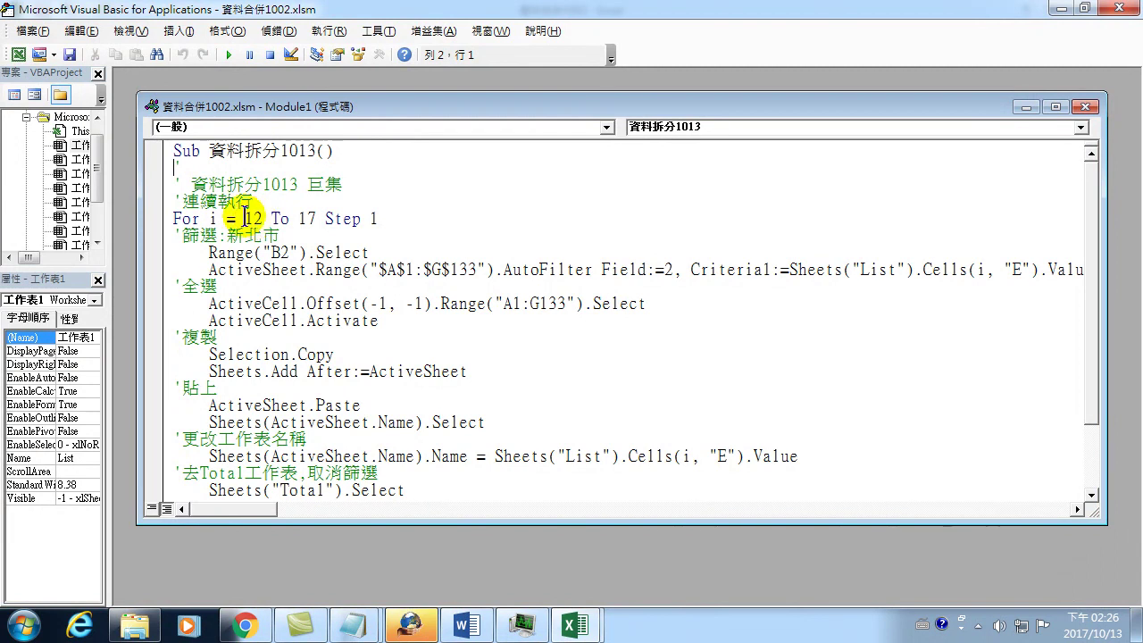
{"action": "left_click_drag", "start_coordinate": [297, 218], "coordinate": [317, 215]}
{"action": "type", "text": "23"}
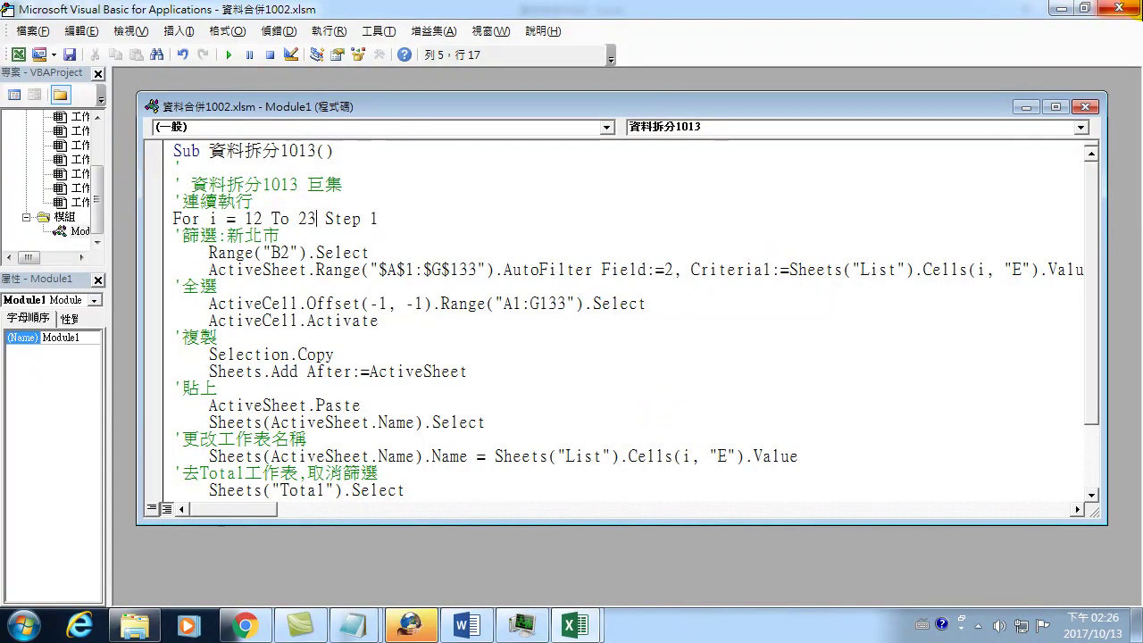
{"action": "left_click", "coordinate": [1120, 8]}
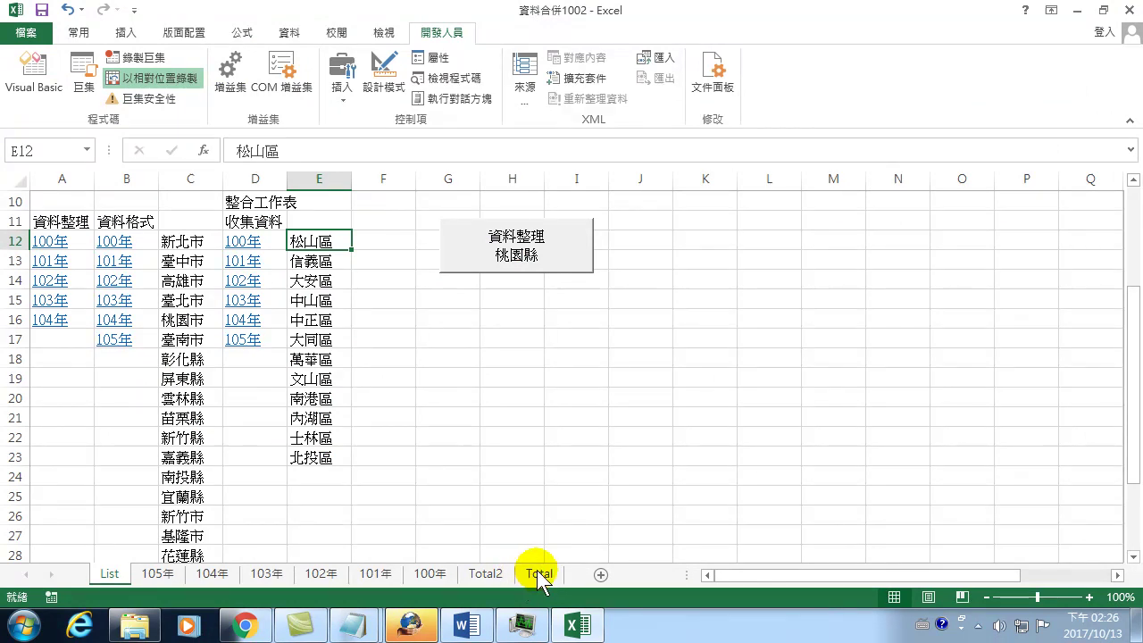
- Return to the Total2 sheet, scroll to the top and select 新北市 in B4
{"action": "left_click", "coordinate": [486, 573]}
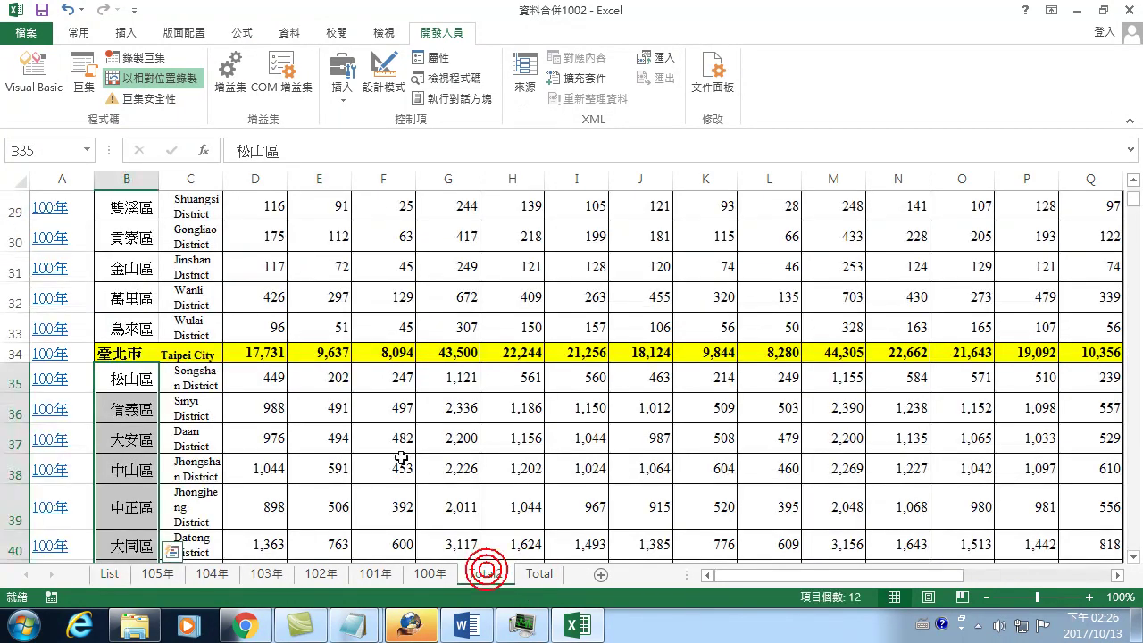
{"action": "left_click", "coordinate": [539, 574]}
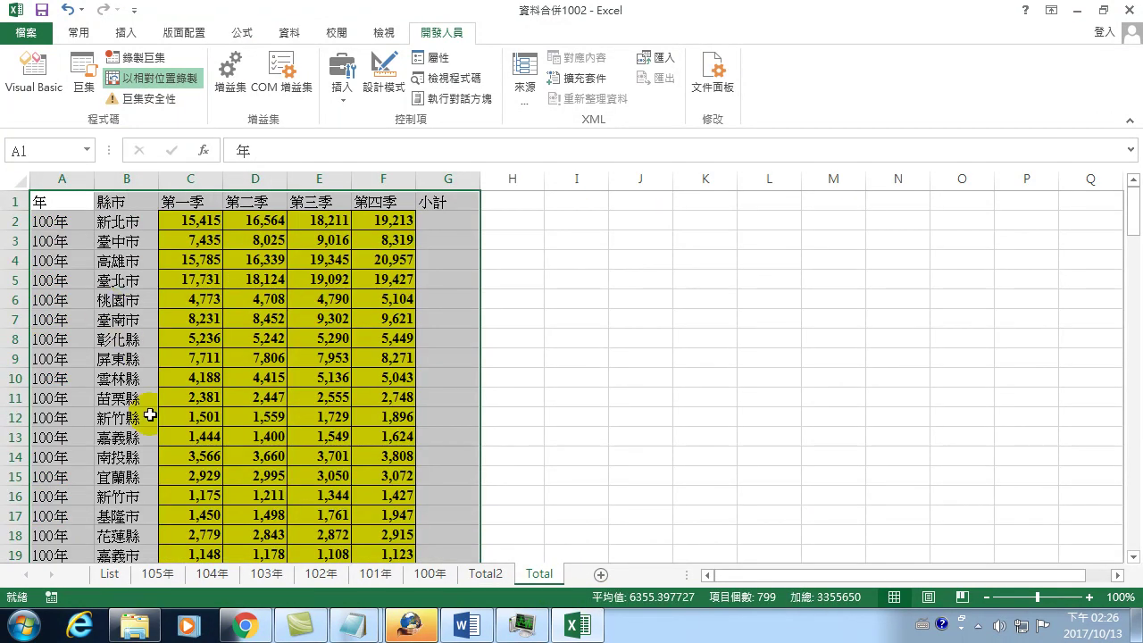
{"action": "left_click", "coordinate": [486, 574]}
{"action": "scroll", "coordinate": [130, 357], "scroll_direction": "up", "scroll_amount": 5}
{"action": "scroll", "coordinate": [130, 359], "scroll_direction": "up", "scroll_amount": 4}
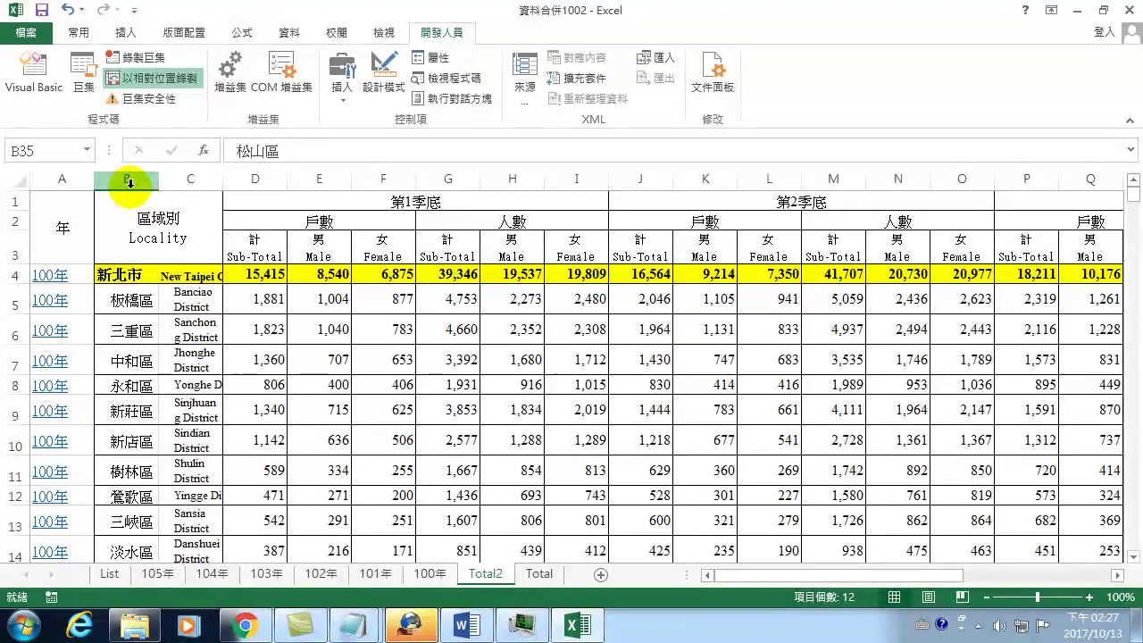
{"action": "left_click", "coordinate": [113, 278]}
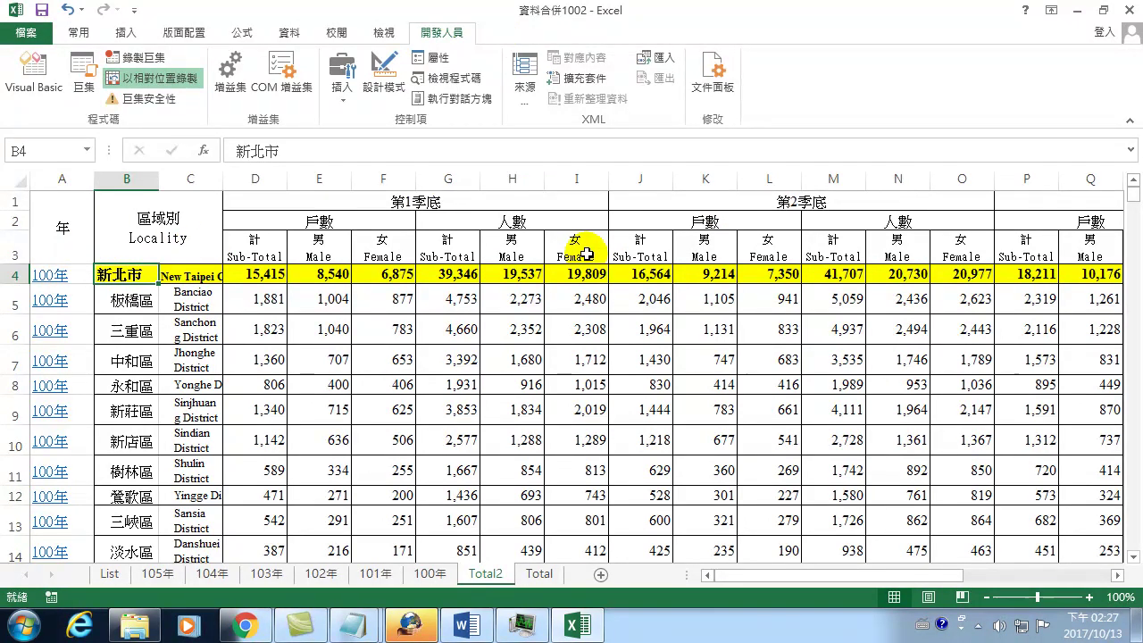
- Open the 資料拆分1013 code and change the Offset call to Offset(-1, -3)
{"action": "left_click", "coordinate": [87, 74]}
{"action": "left_click", "coordinate": [713, 225]}
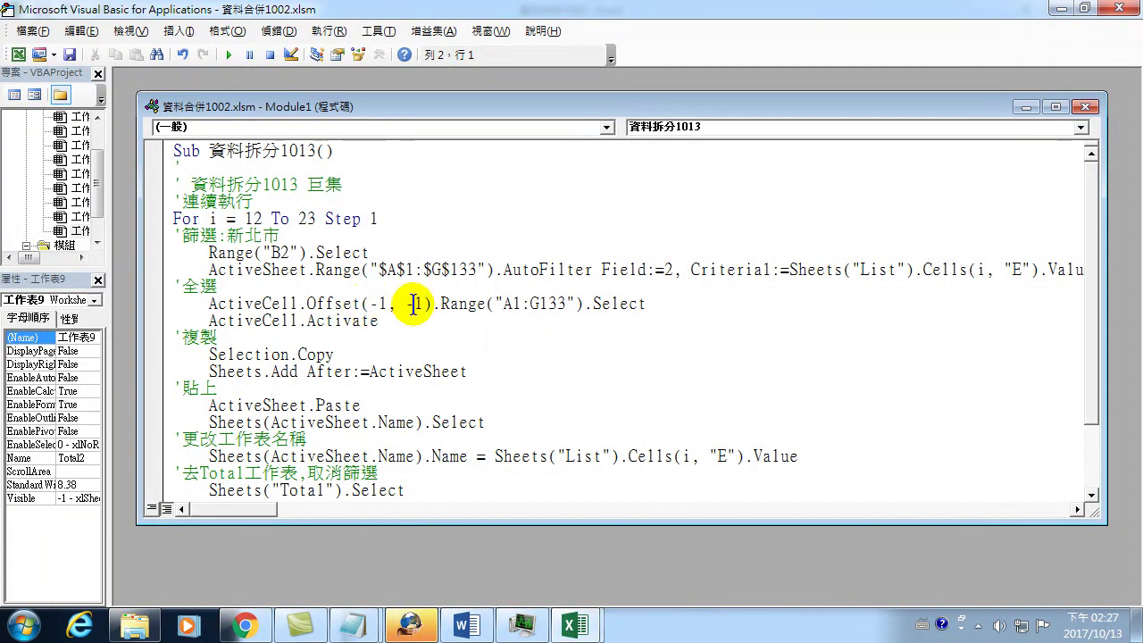
{"action": "double_click", "coordinate": [415, 304]}
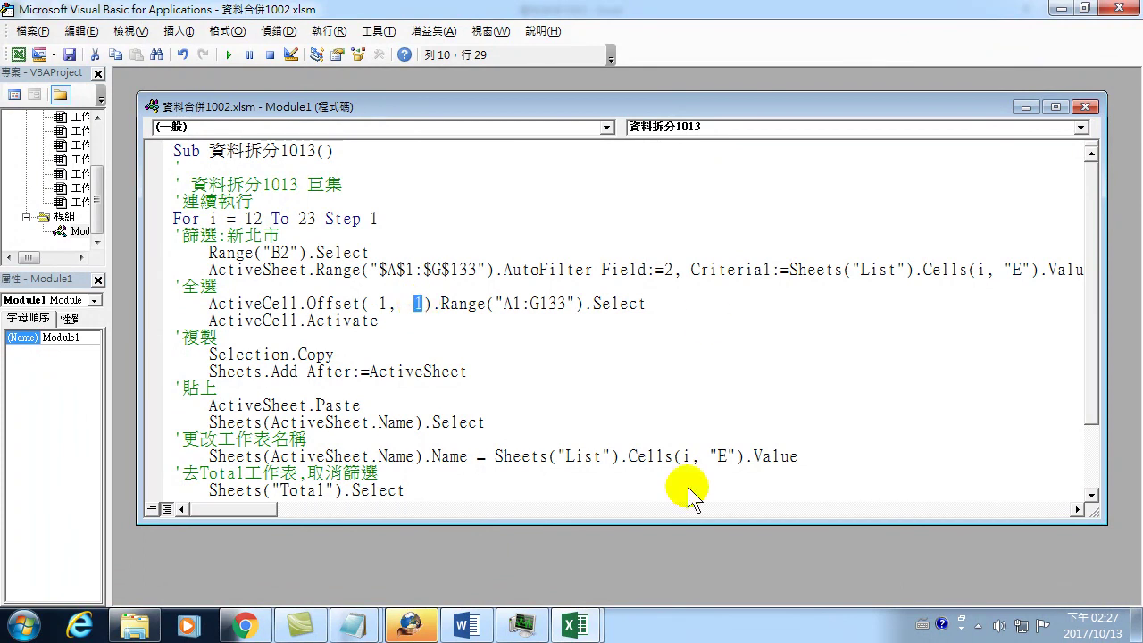
{"action": "mouse_move", "coordinate": [574, 625]}
{"action": "left_click", "coordinate": [457, 566]}
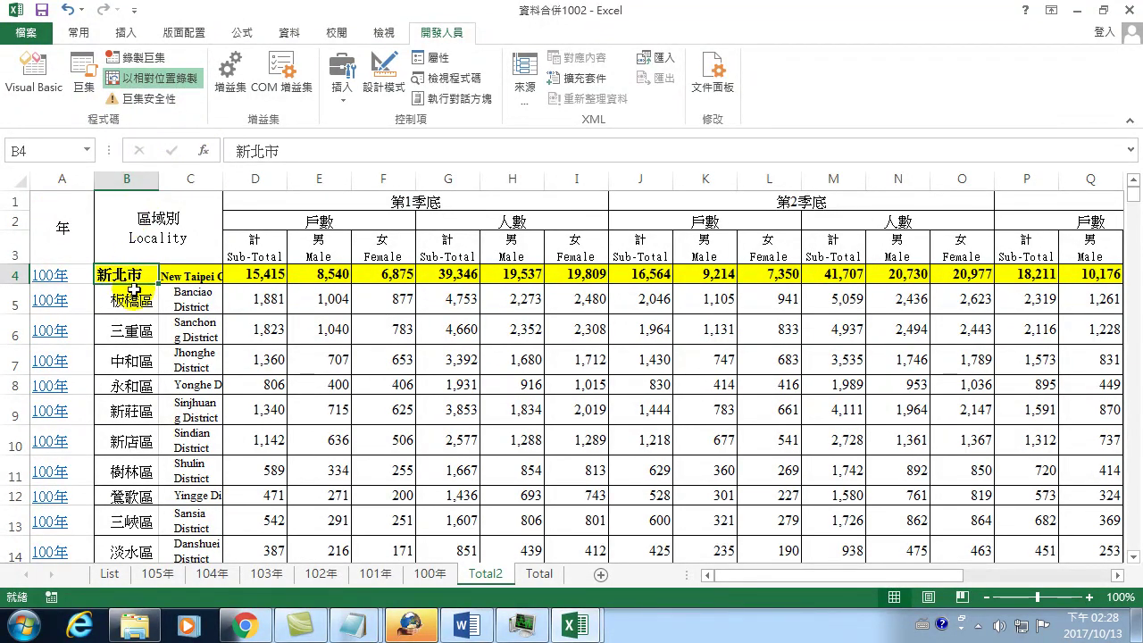
- Change the macro's starting cell from Range("B2") to Range("B4") and return to Excel
{"action": "left_click", "coordinate": [84, 78]}
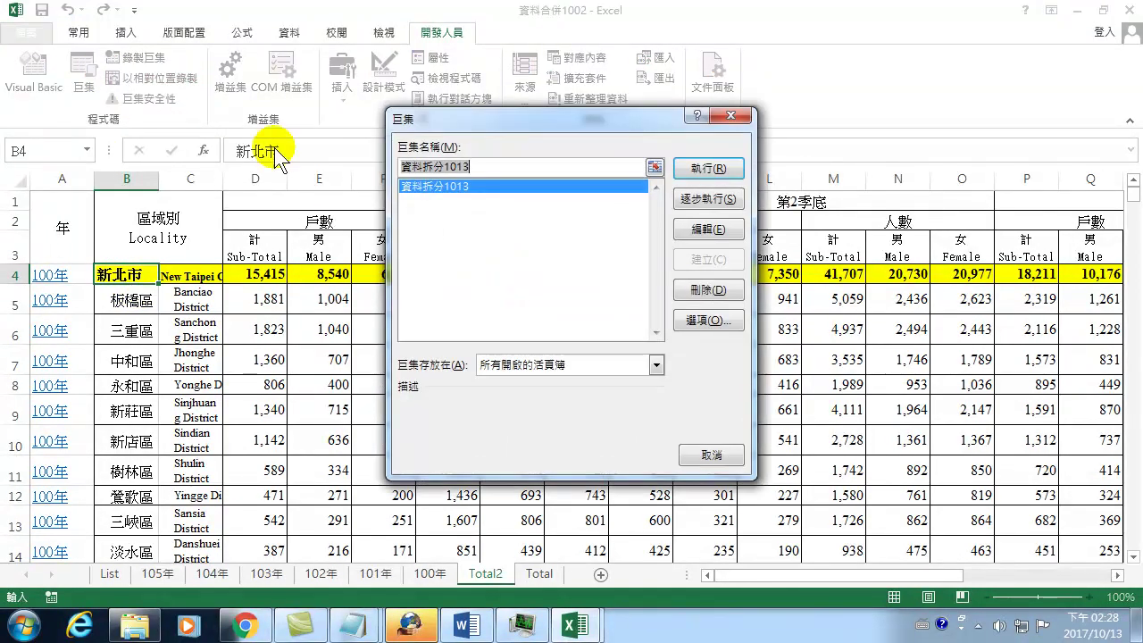
{"action": "left_click", "coordinate": [732, 116]}
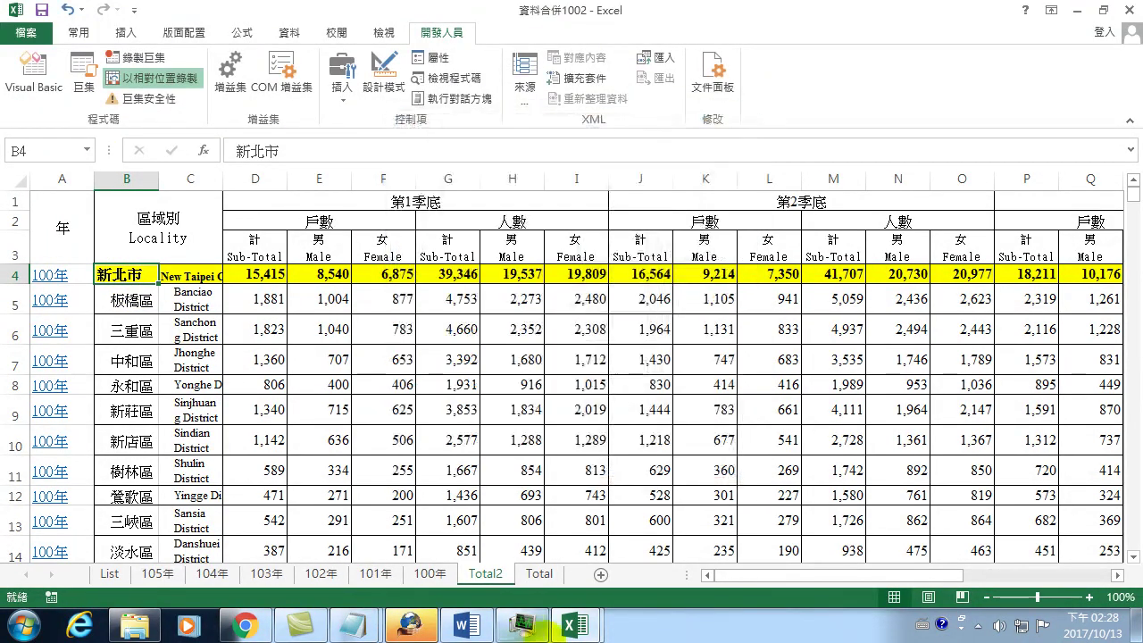
{"action": "mouse_move", "coordinate": [576, 625]}
{"action": "left_click", "coordinate": [632, 500]}
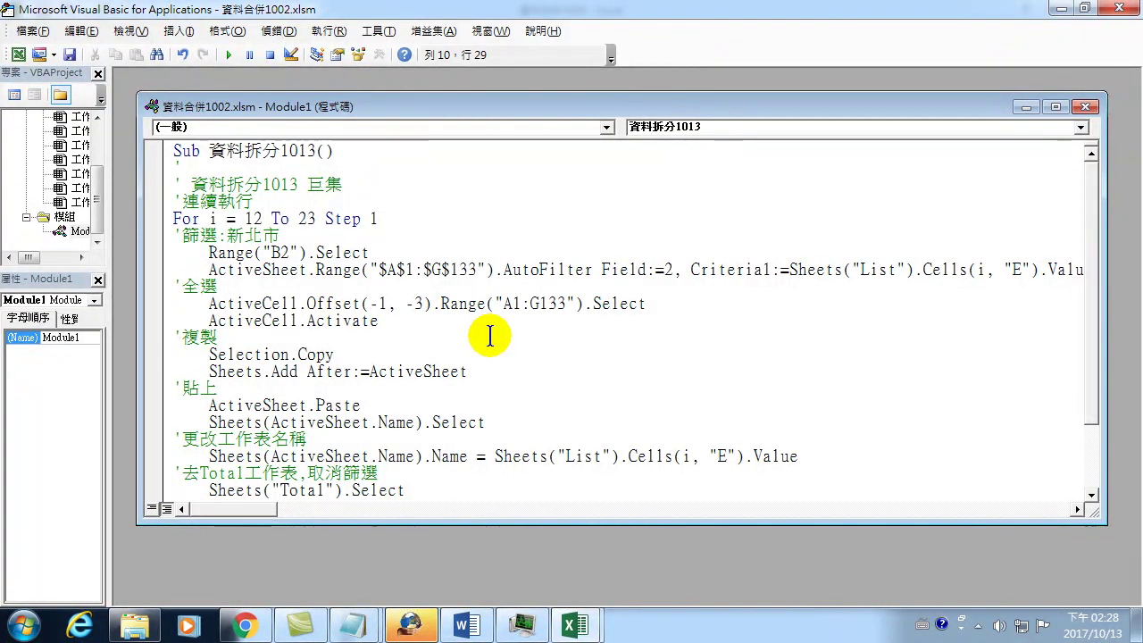
{"action": "left_click_drag", "start_coordinate": [279, 252], "coordinate": [290, 253]}
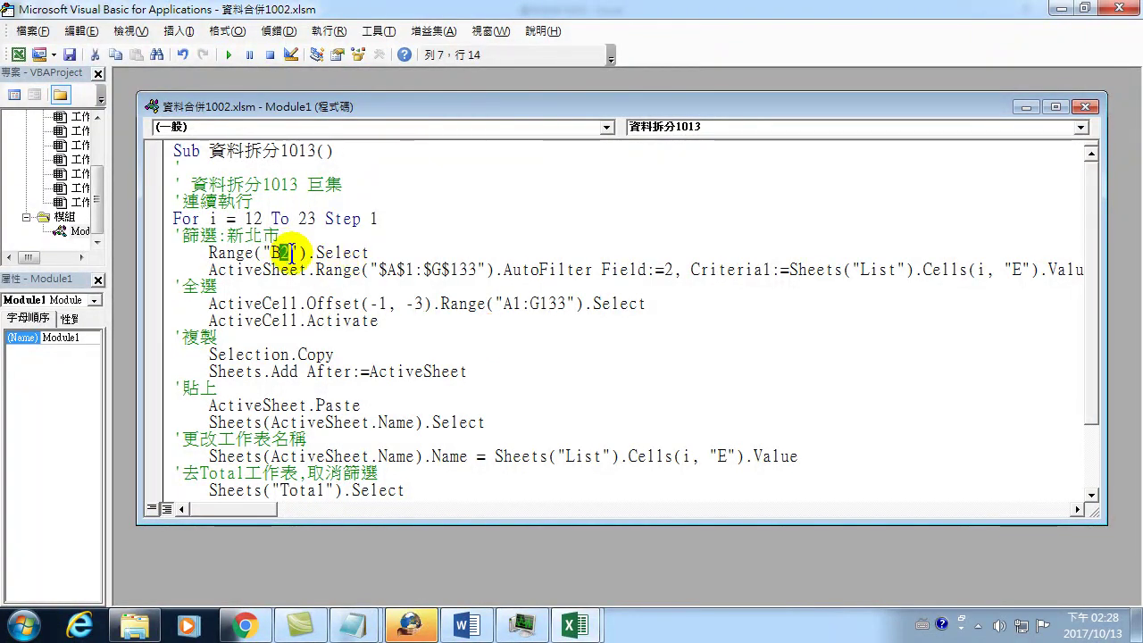
{"action": "key", "text": "alt+F11"}
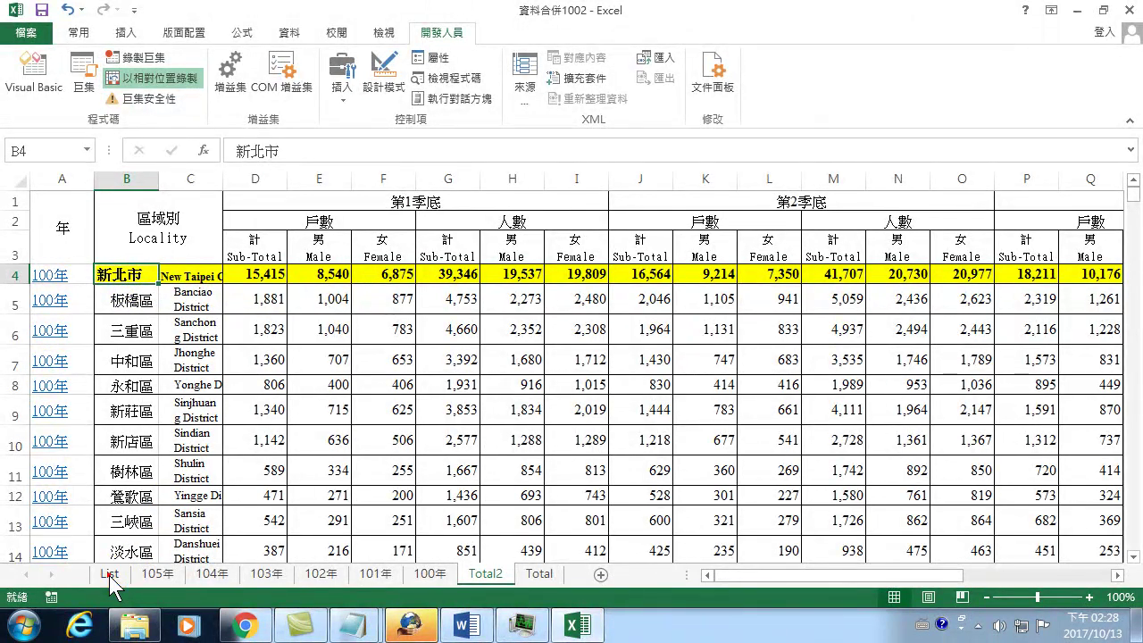
- Check the List and Total sheets, then run 資料拆分1013 from the Total2 sheet
{"action": "left_click", "coordinate": [110, 576]}
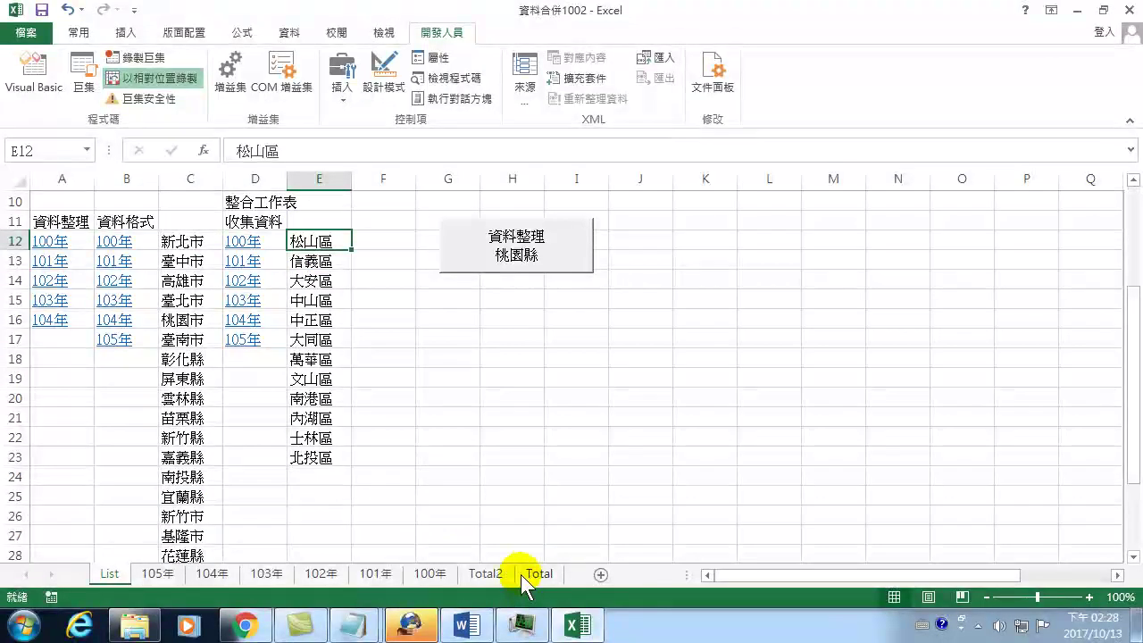
{"action": "left_click", "coordinate": [527, 574]}
{"action": "left_click", "coordinate": [491, 574]}
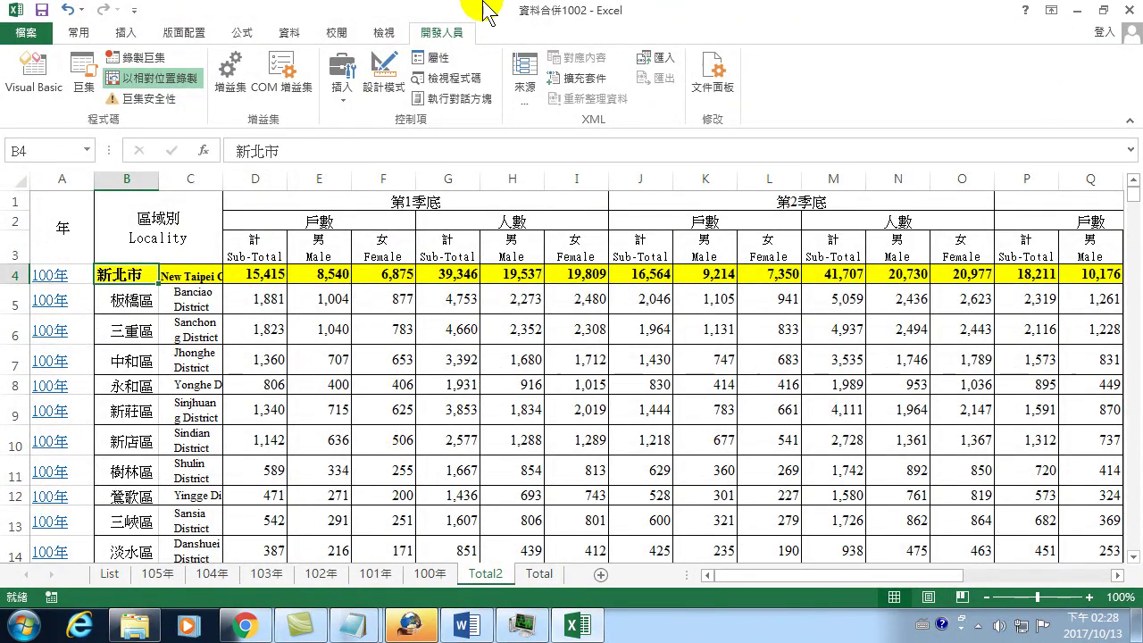
{"action": "left_click", "coordinate": [82, 78]}
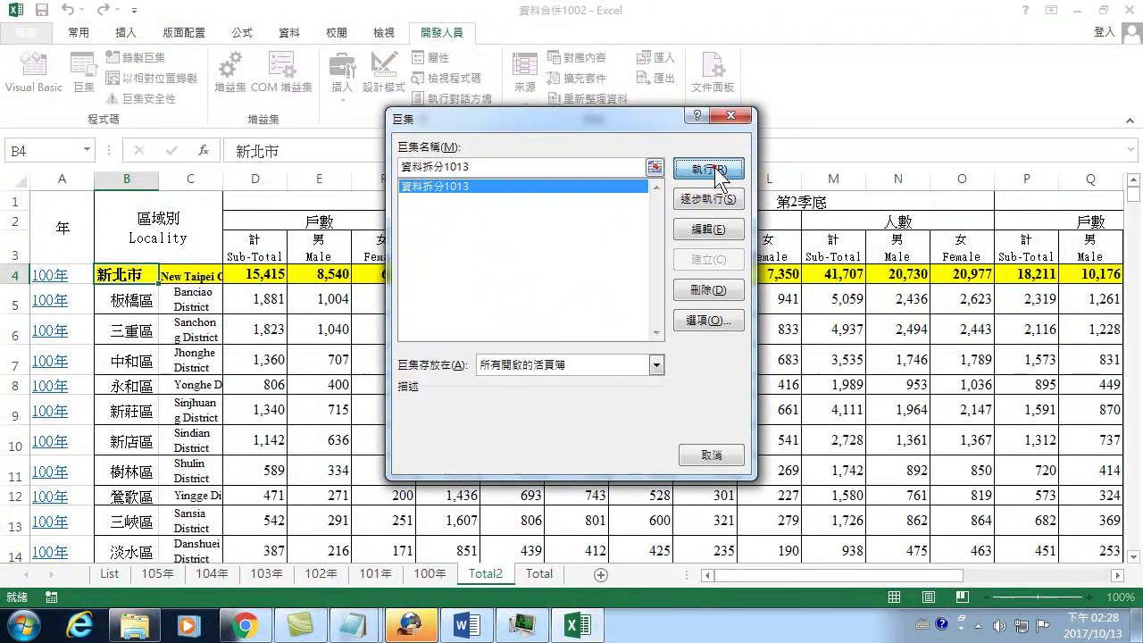
{"action": "left_click", "coordinate": [710, 167]}
- Debug the run-time error and place the VBA editor beside the Excel workbook
{"action": "left_click", "coordinate": [611, 294]}
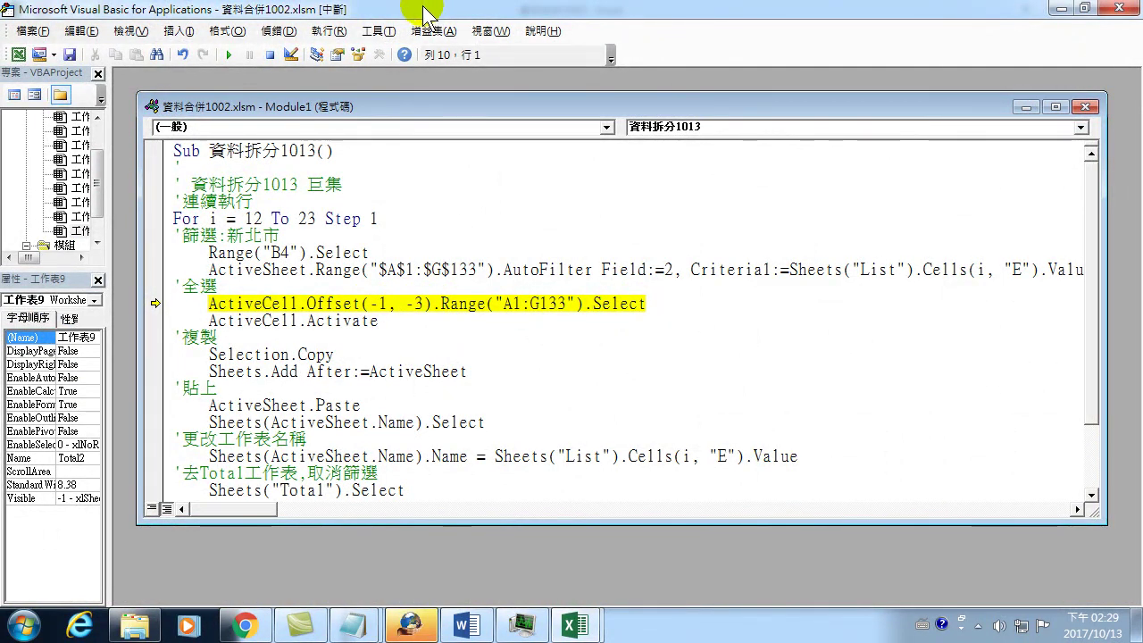
{"action": "left_click_drag", "start_coordinate": [429, 11], "coordinate": [1141, 13]}
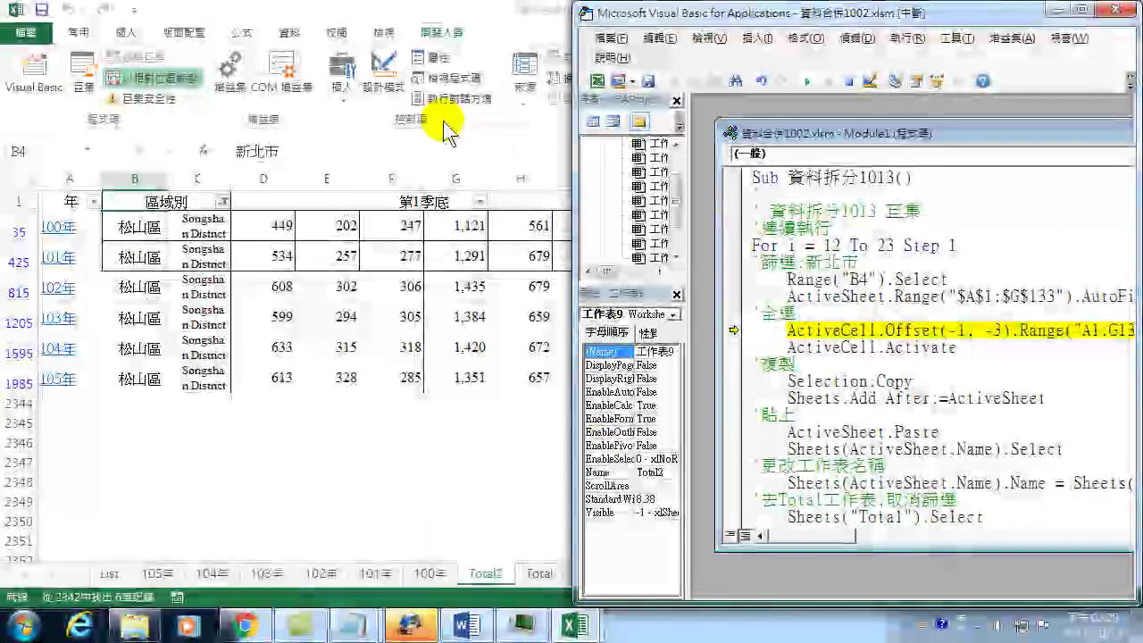
{"action": "left_click", "coordinate": [500, 13]}
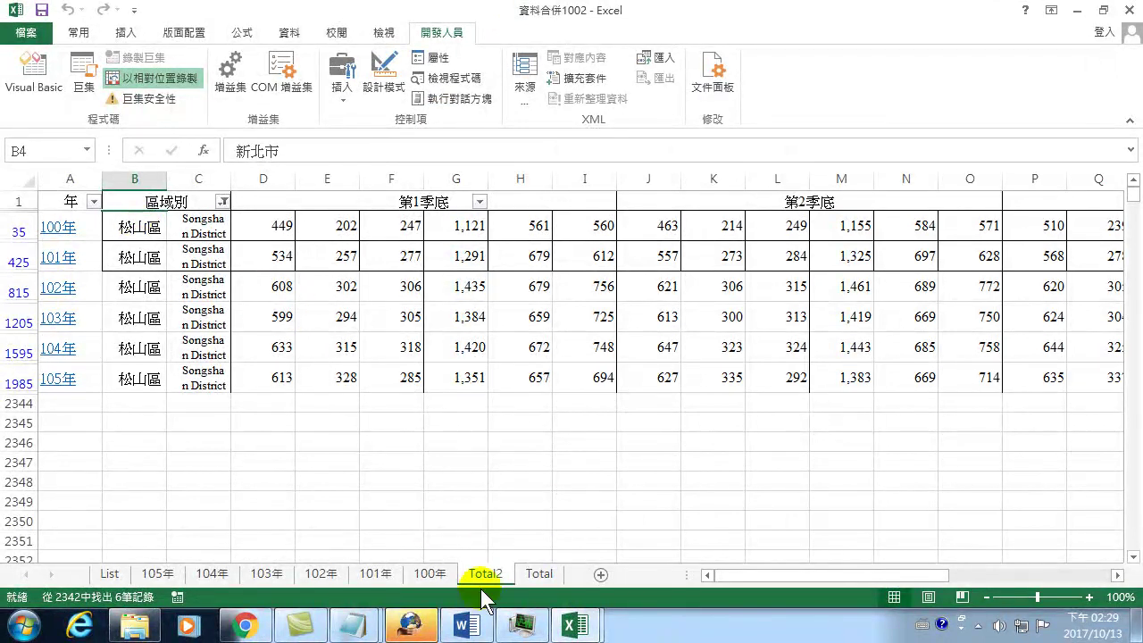
{"action": "left_click", "coordinate": [539, 574]}
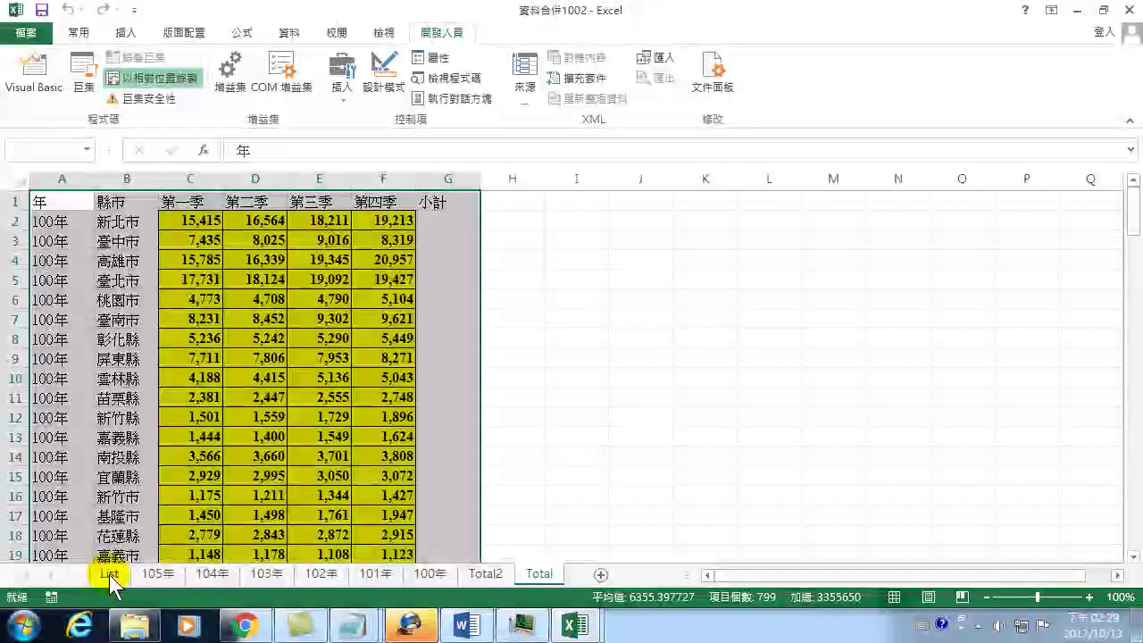
{"action": "left_click", "coordinate": [486, 574]}
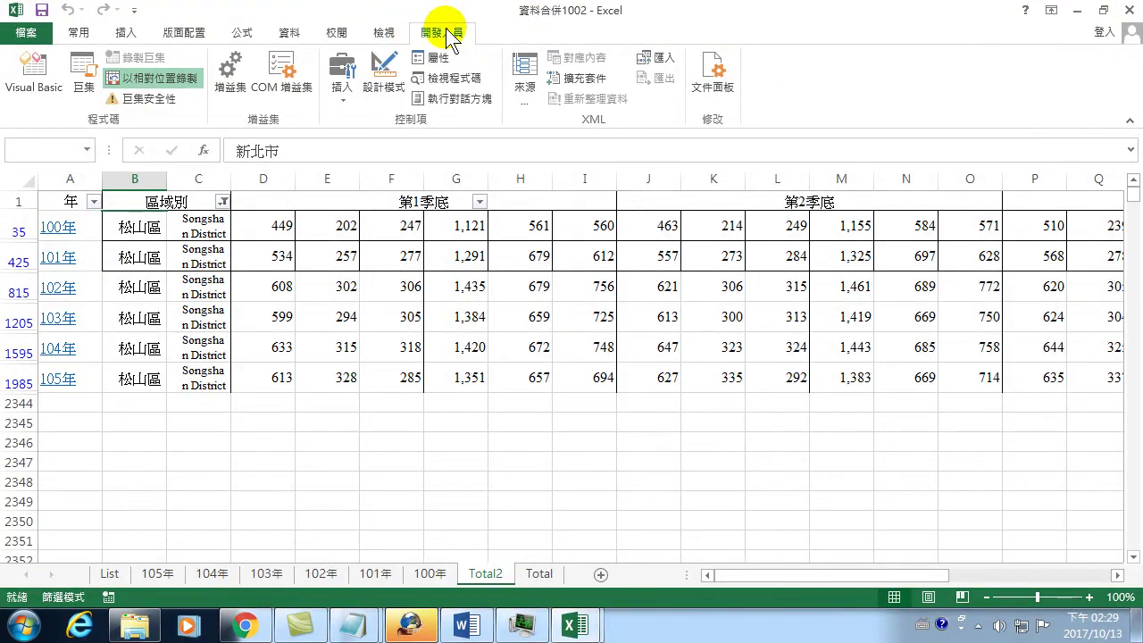
- Reset the paused macro in the VBA editor and confirm ending the debugging session
{"action": "left_click", "coordinate": [78, 58]}
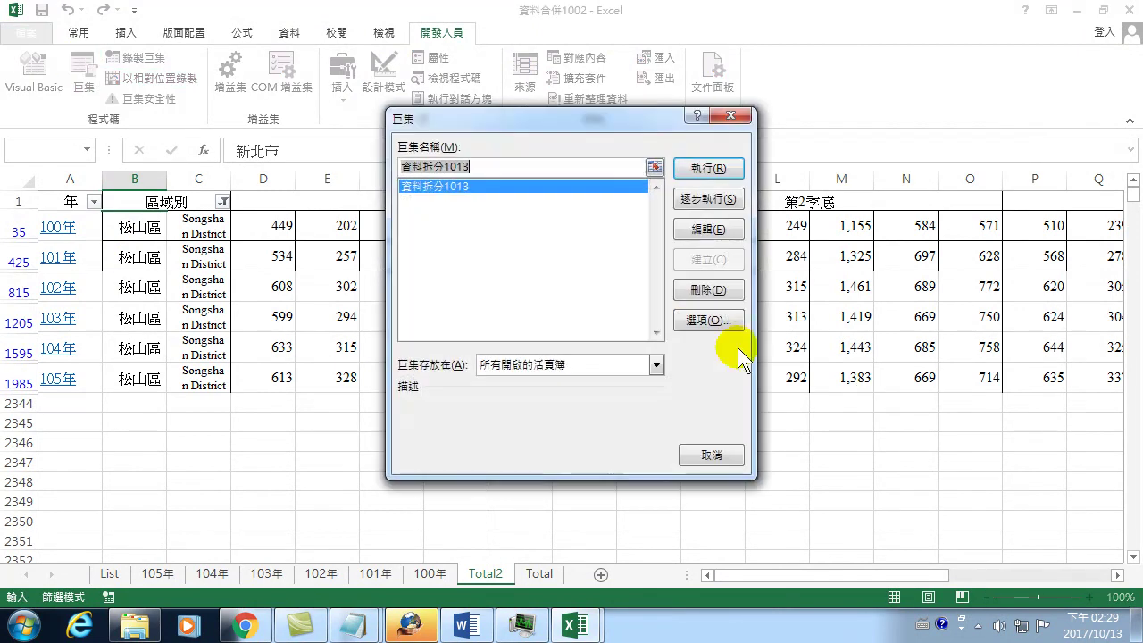
{"action": "left_click", "coordinate": [736, 112]}
{"action": "left_click", "coordinate": [589, 629]}
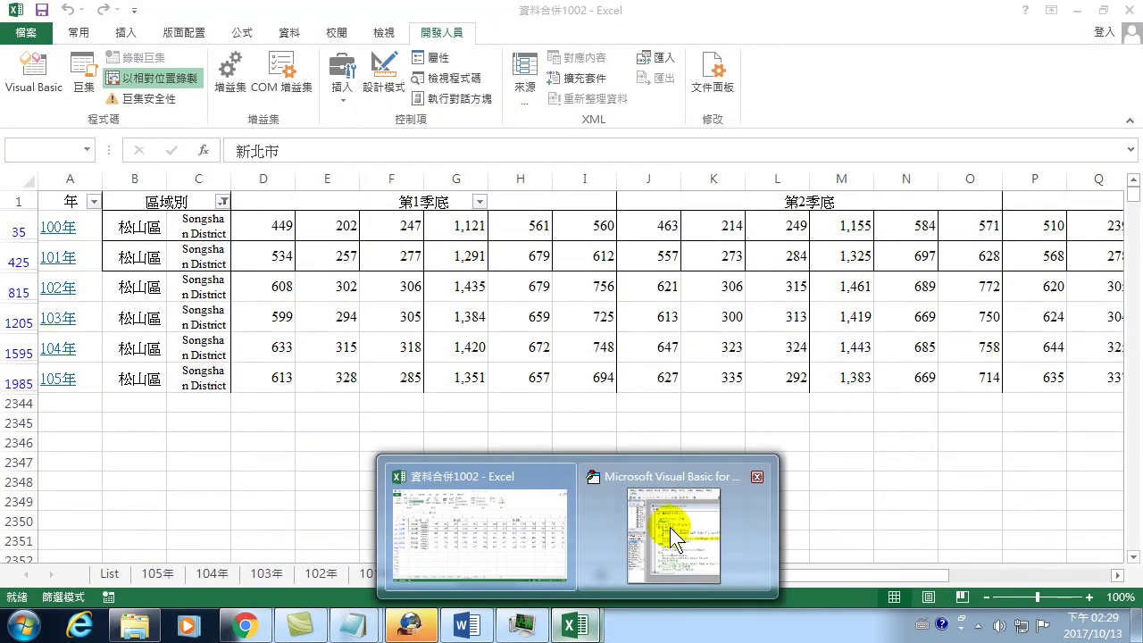
{"action": "left_click", "coordinate": [678, 504]}
{"action": "left_click", "coordinate": [1115, 9]}
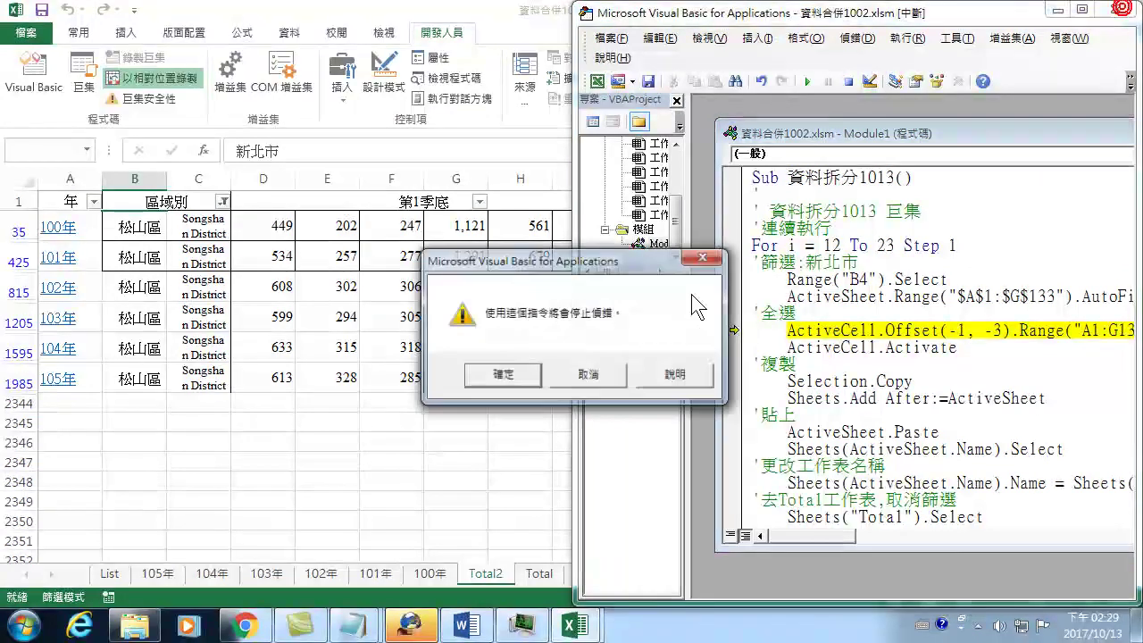
{"action": "left_click", "coordinate": [502, 375]}
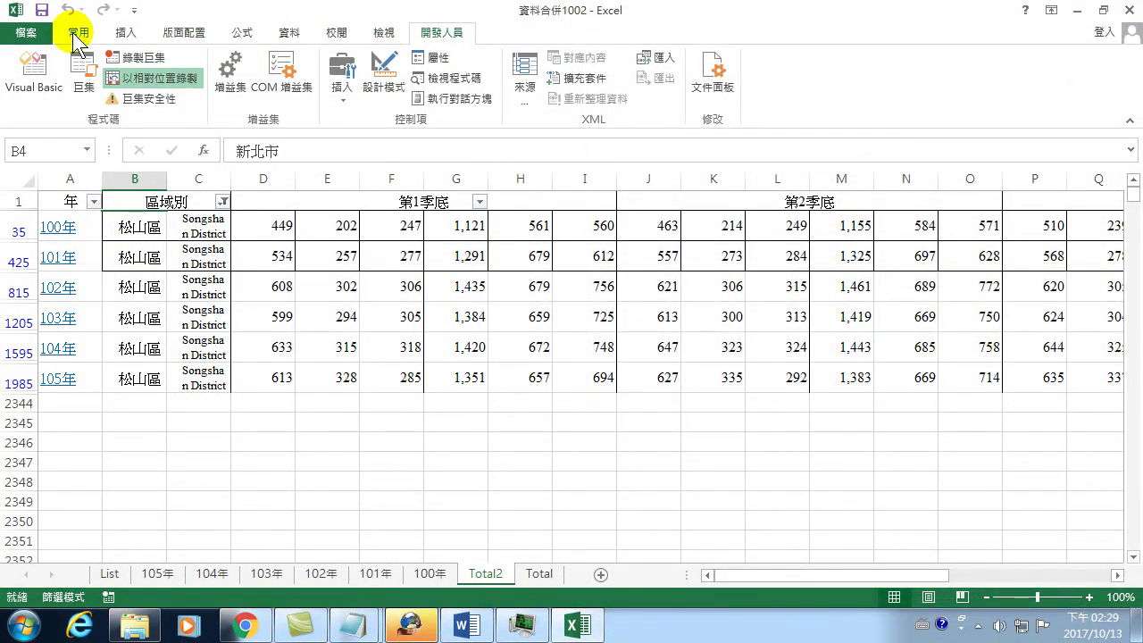
- Turn off the Total2 filter through 常用 > 排序與篩選 > 篩選 and select B4
{"action": "left_click", "coordinate": [79, 32]}
{"action": "left_click", "coordinate": [1009, 86]}
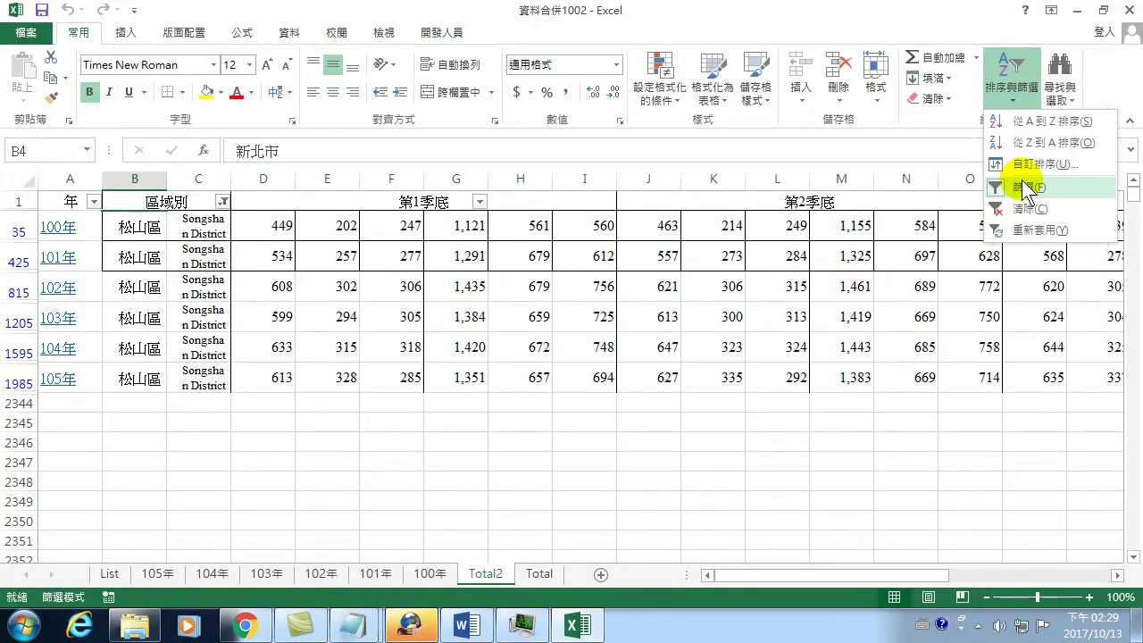
{"action": "left_click", "coordinate": [1024, 189]}
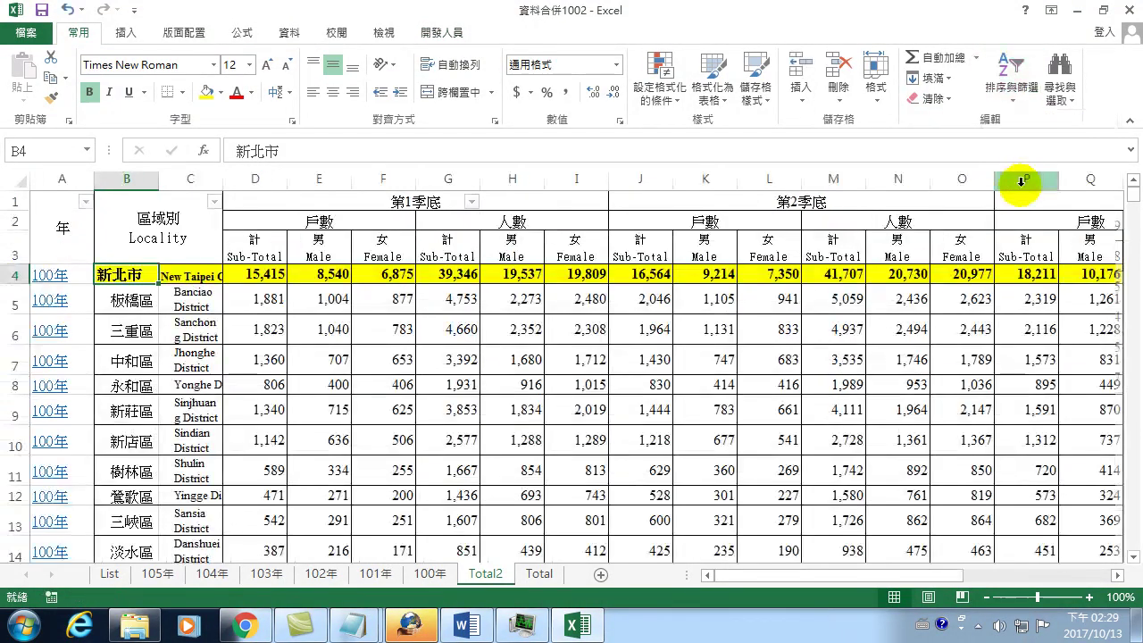
{"action": "left_click", "coordinate": [107, 276]}
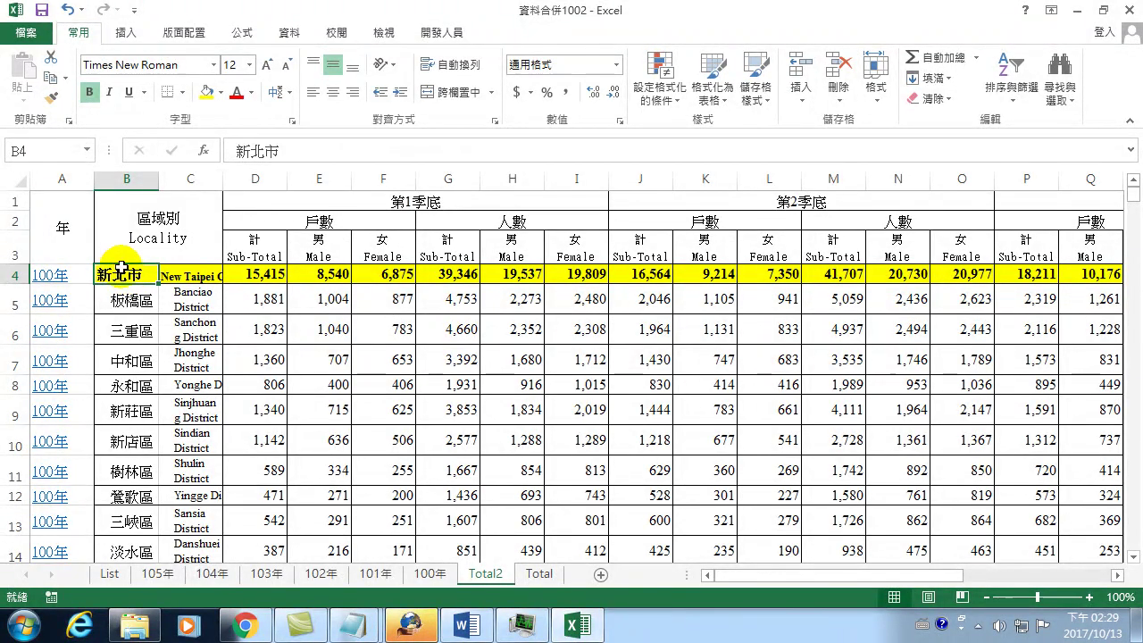
{"action": "left_click", "coordinate": [463, 32]}
- Step through 資料拆分1013 with F8 past the AutoFilter line, then continue with F5
{"action": "left_click", "coordinate": [81, 72]}
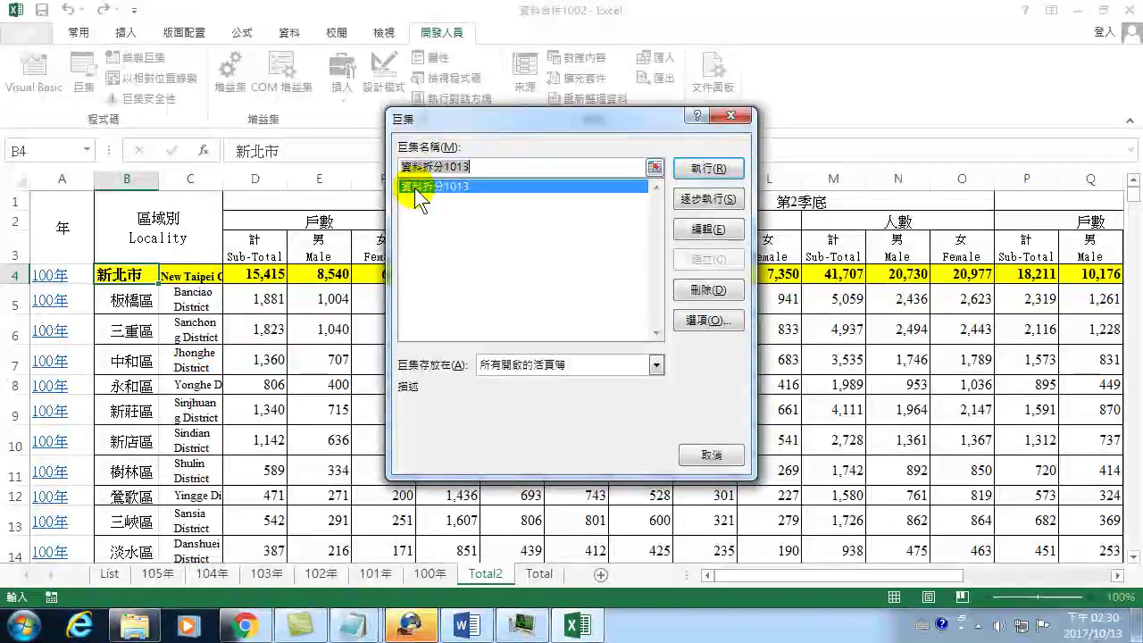
{"action": "left_click", "coordinate": [690, 199]}
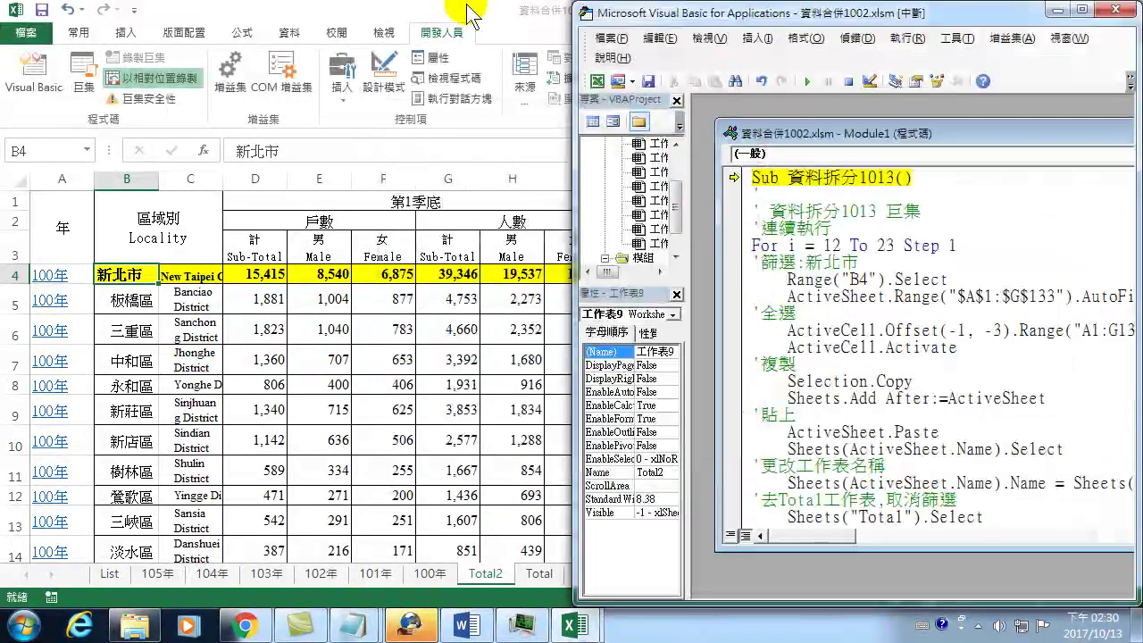
{"action": "key", "text": "F8"}
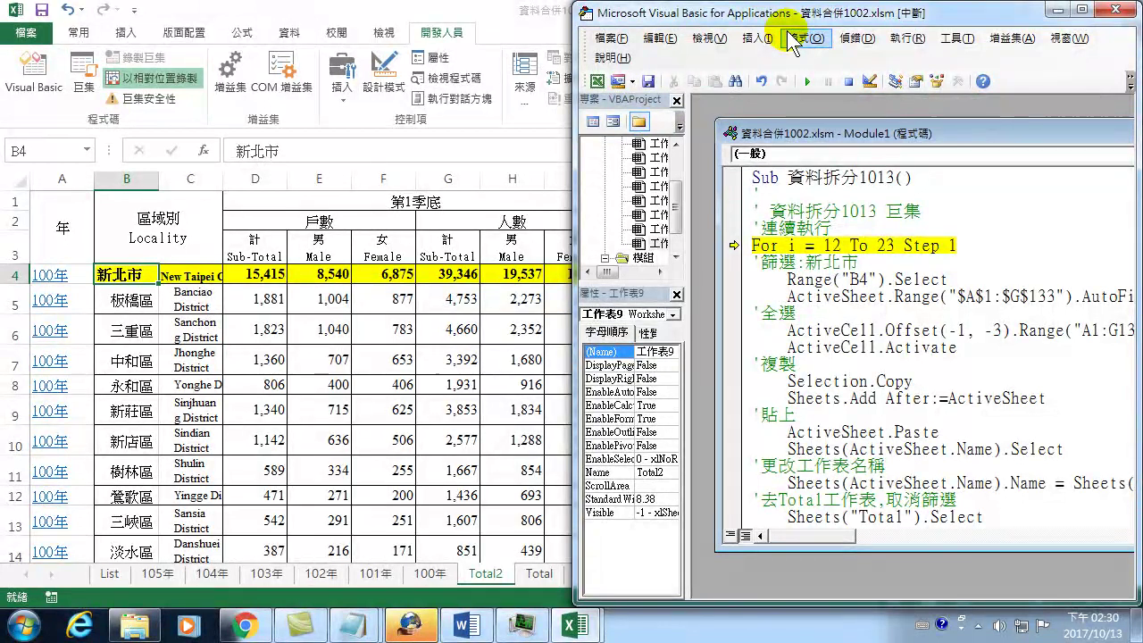
{"action": "key", "text": "F8"}
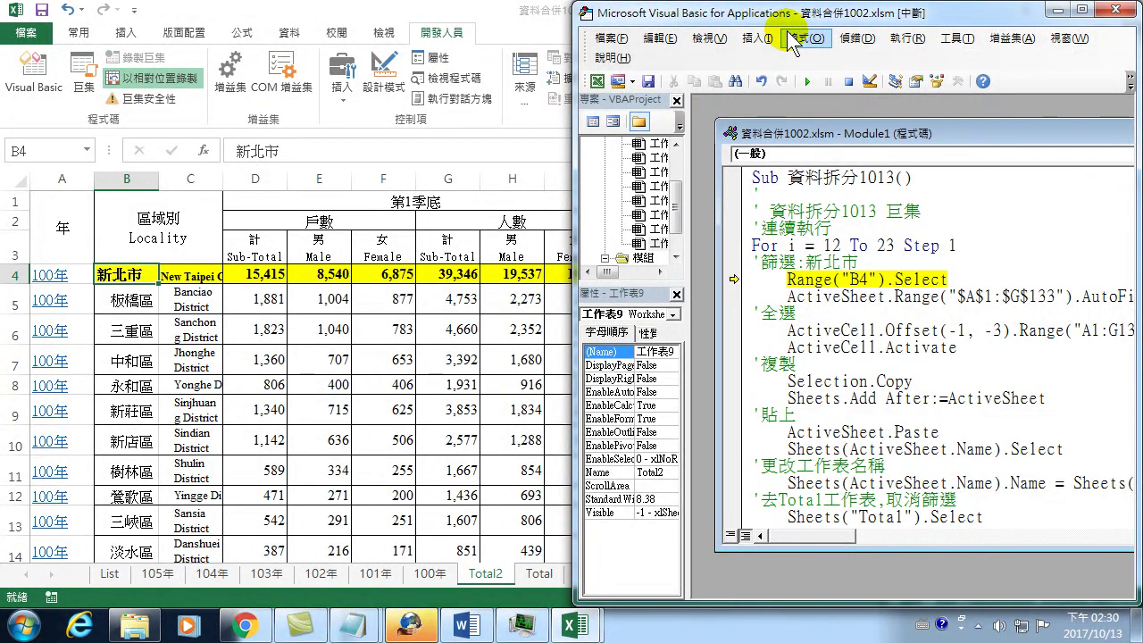
{"action": "key", "text": "F8"}
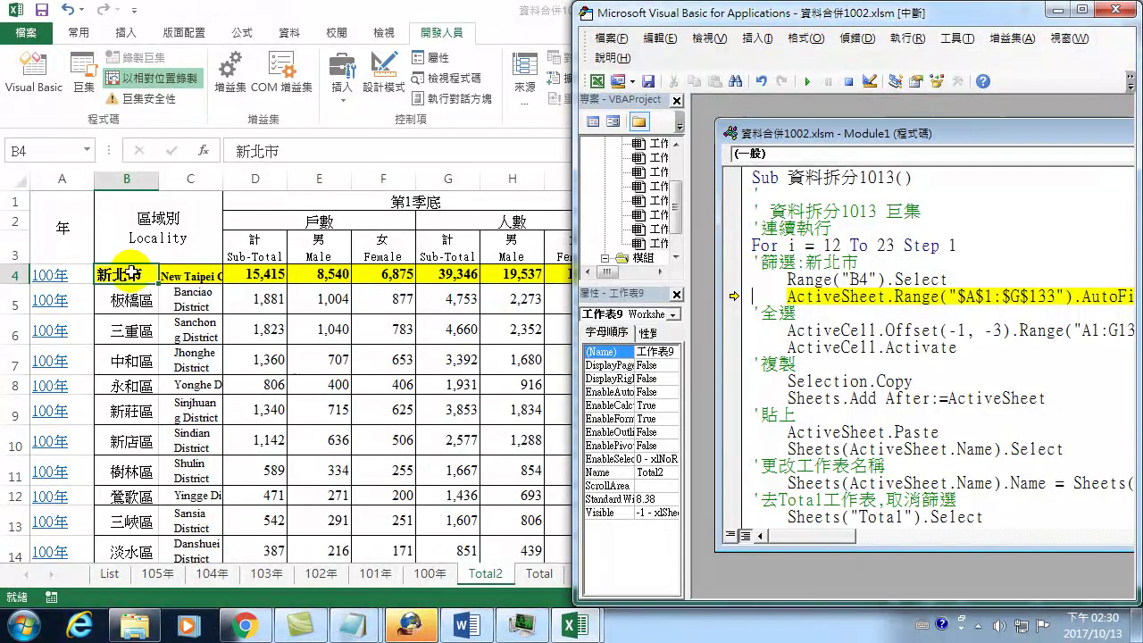
{"action": "key", "text": "F8"}
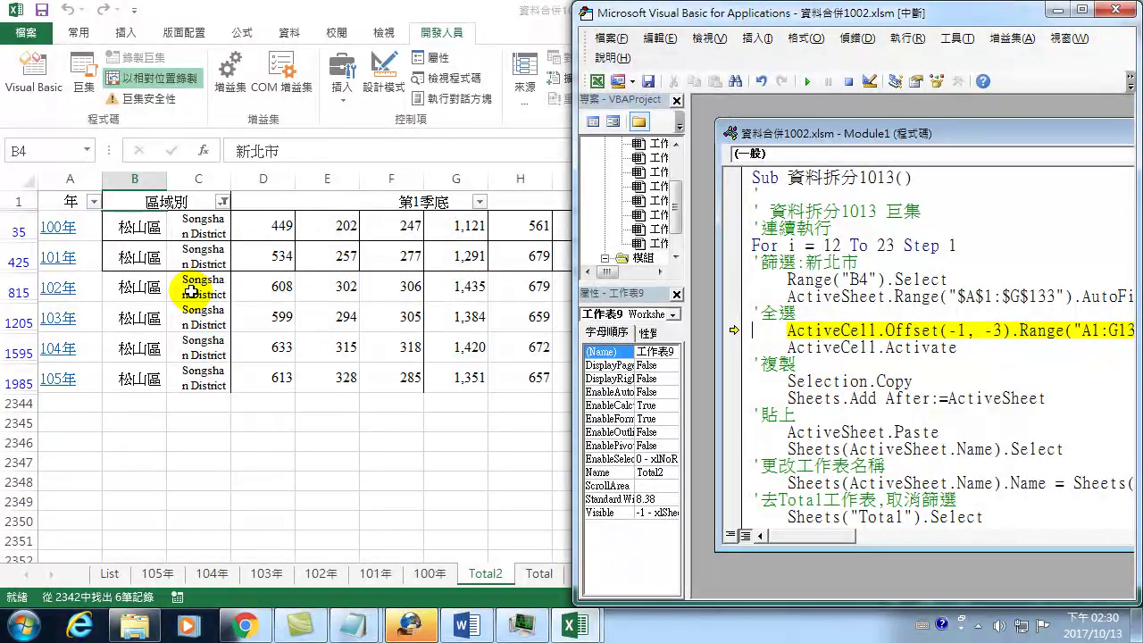
{"action": "key", "text": "F5"}
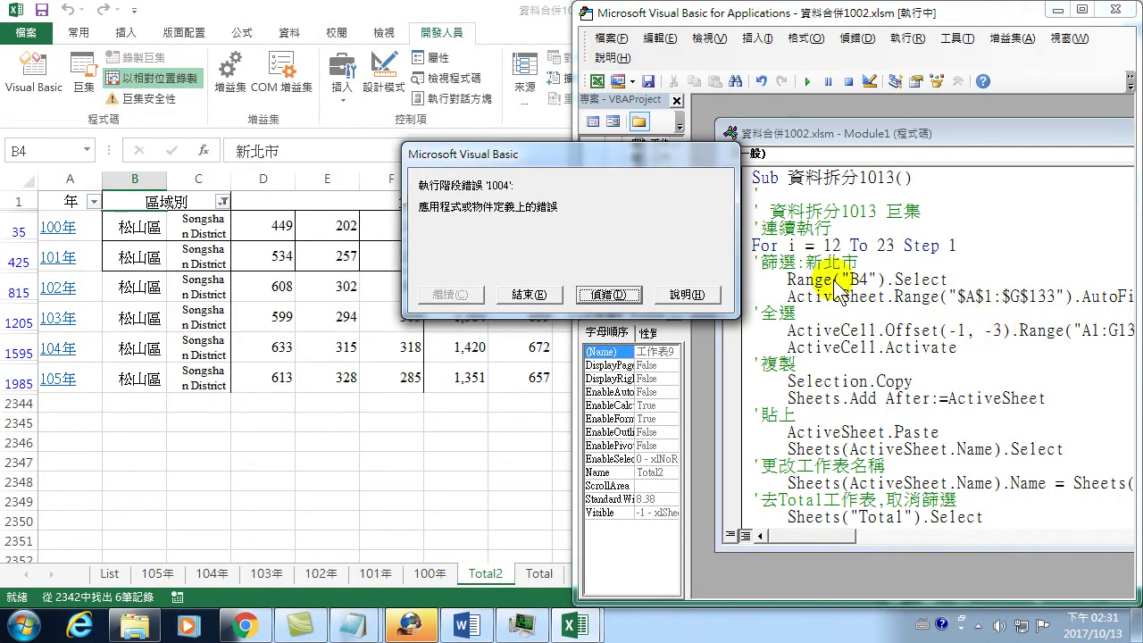
- End the macro after error 1004 and switch back to the filtered Total2 sheet with Alt+F11
{"action": "left_click", "coordinate": [530, 294]}
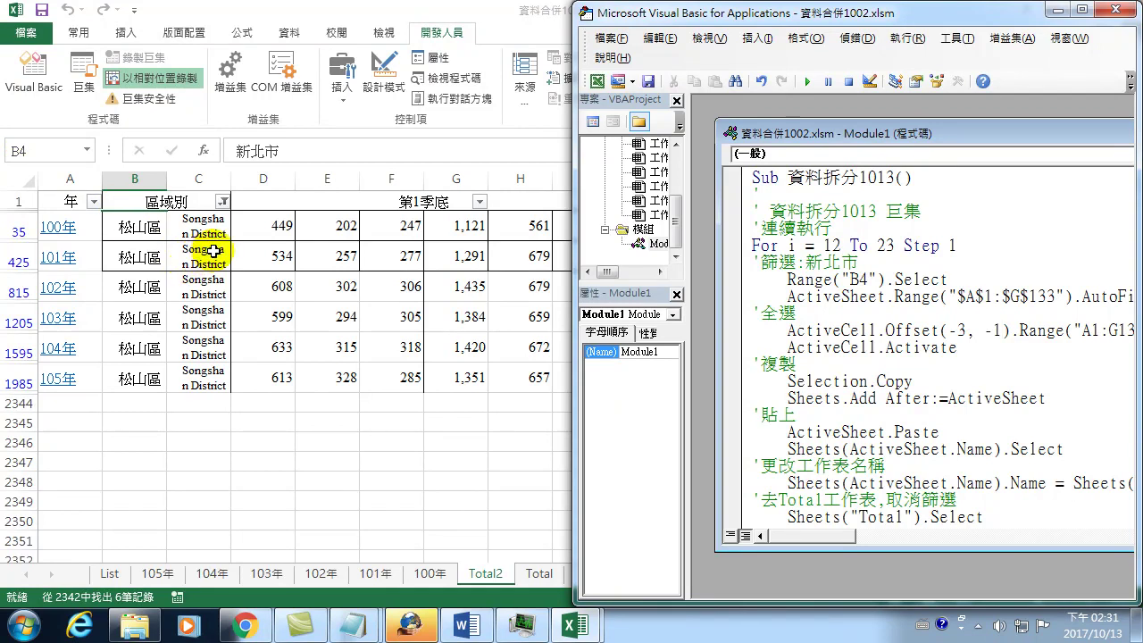
{"action": "key", "text": "alt+F11"}
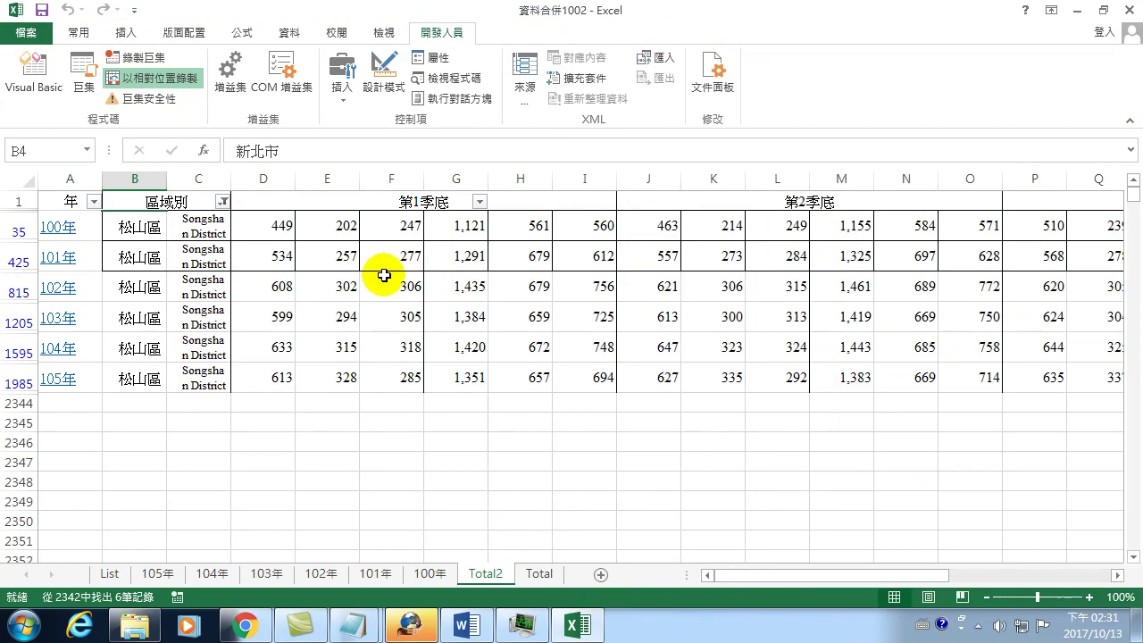
- Clear the filter on Total2 so all rows show
{"action": "left_click", "coordinate": [81, 32]}
{"action": "left_click", "coordinate": [1013, 72]}
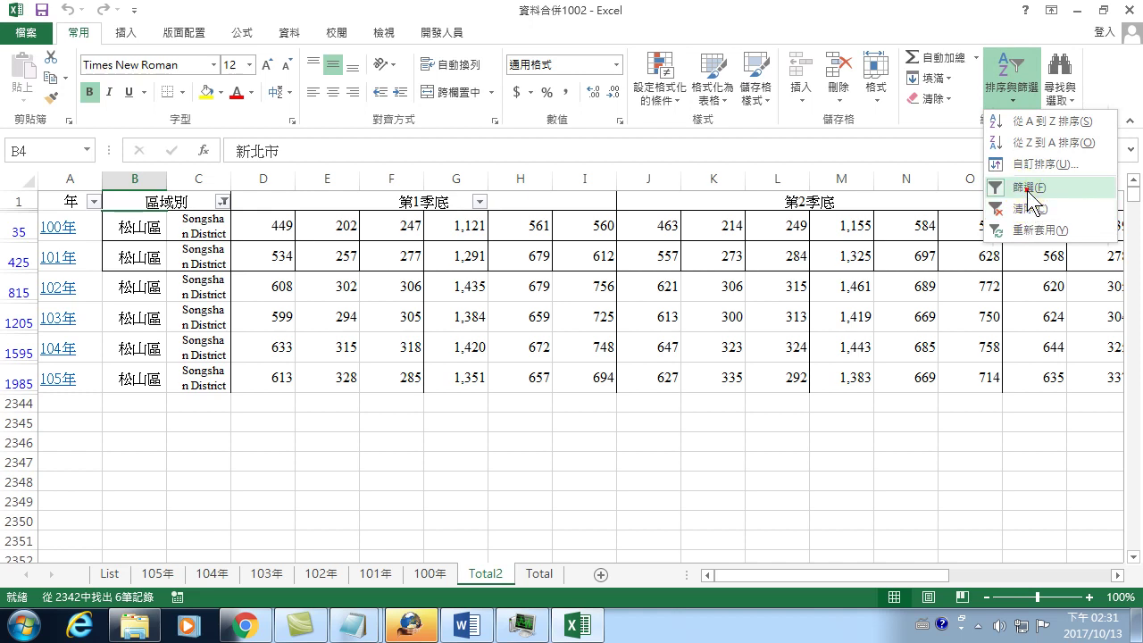
{"action": "left_click", "coordinate": [1030, 187]}
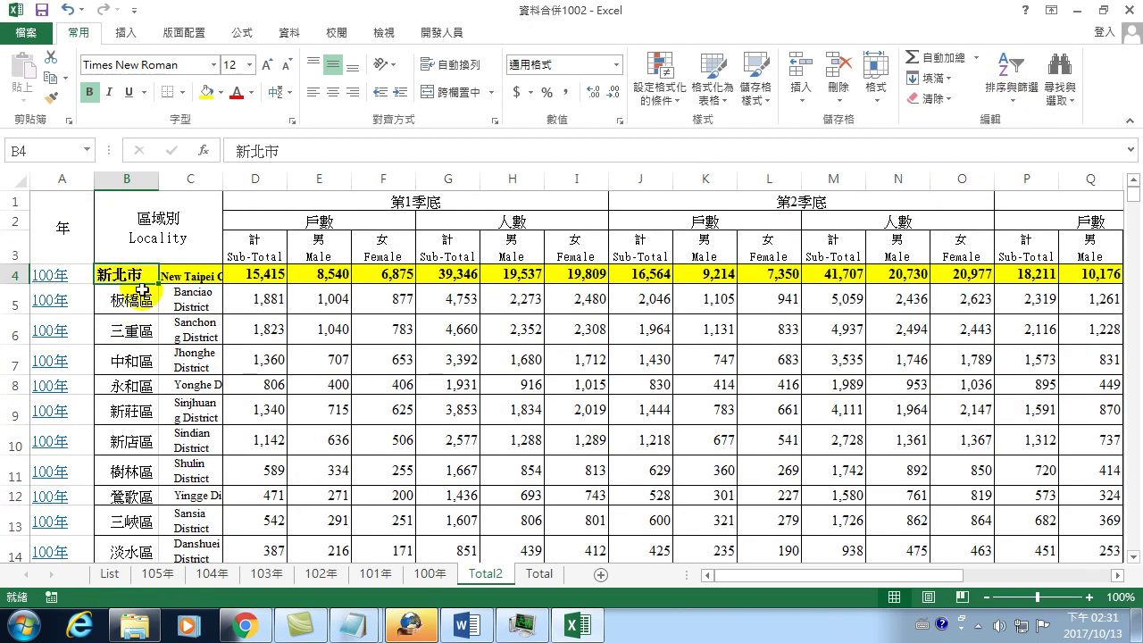
- Rerun the 資料拆分1013 macro and open the debugger at its failing Selection.Copy line
{"action": "left_click", "coordinate": [439, 33]}
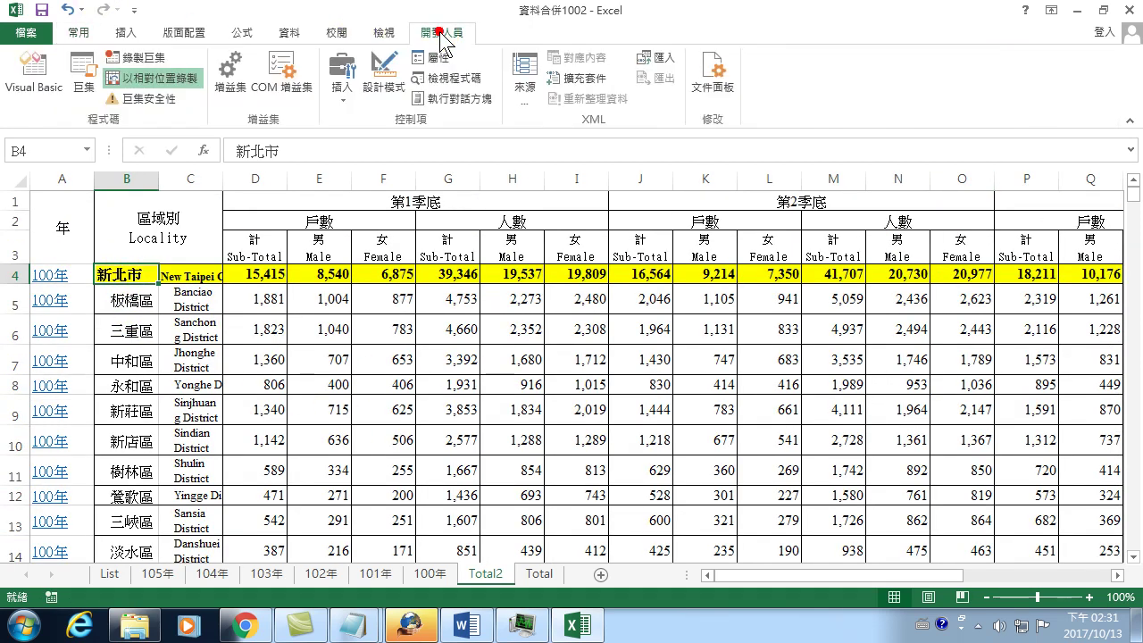
{"action": "left_click", "coordinate": [82, 72]}
{"action": "left_click", "coordinate": [694, 169]}
{"action": "left_click", "coordinate": [615, 295]}
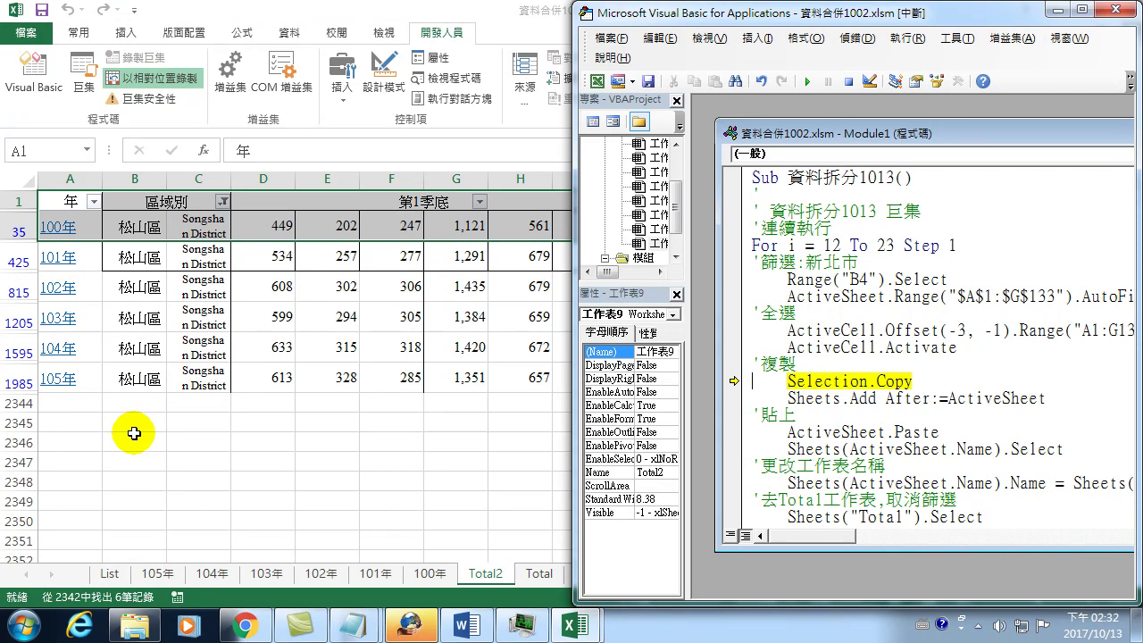
- Stop the debugger and turn off the filter on Total2
{"action": "left_click", "coordinate": [1115, 9]}
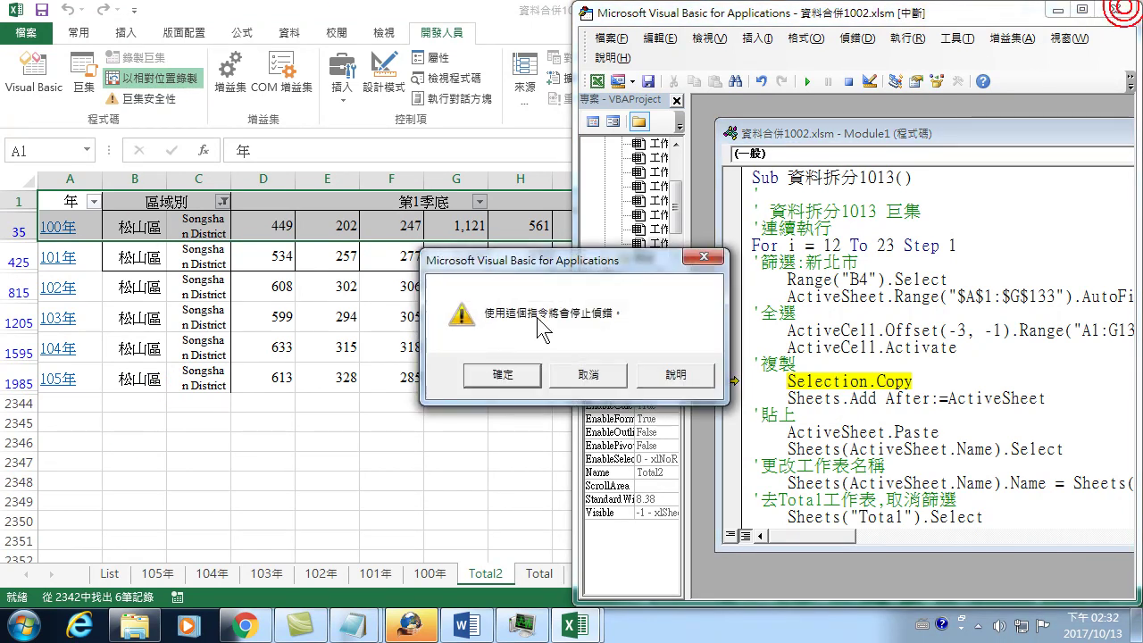
{"action": "left_click", "coordinate": [509, 372]}
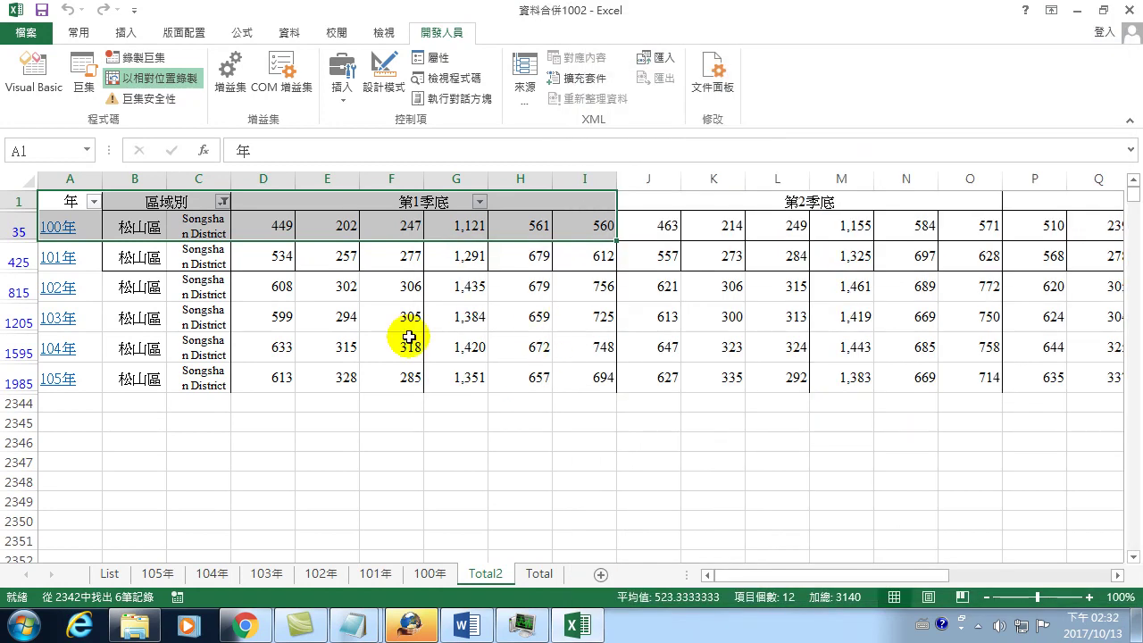
{"action": "left_click", "coordinate": [80, 33]}
{"action": "left_click", "coordinate": [1014, 80]}
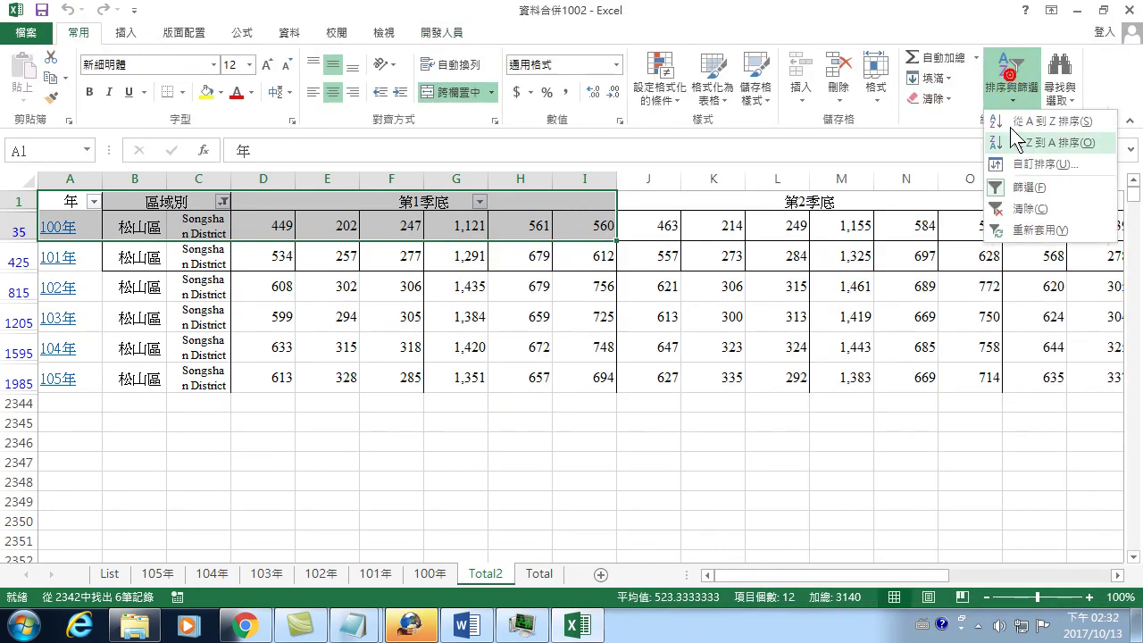
{"action": "left_click", "coordinate": [1039, 189]}
- Confirm the data ends at row 2343, select B4 (新北市), and bring up the macro list
{"action": "left_click", "coordinate": [148, 329]}
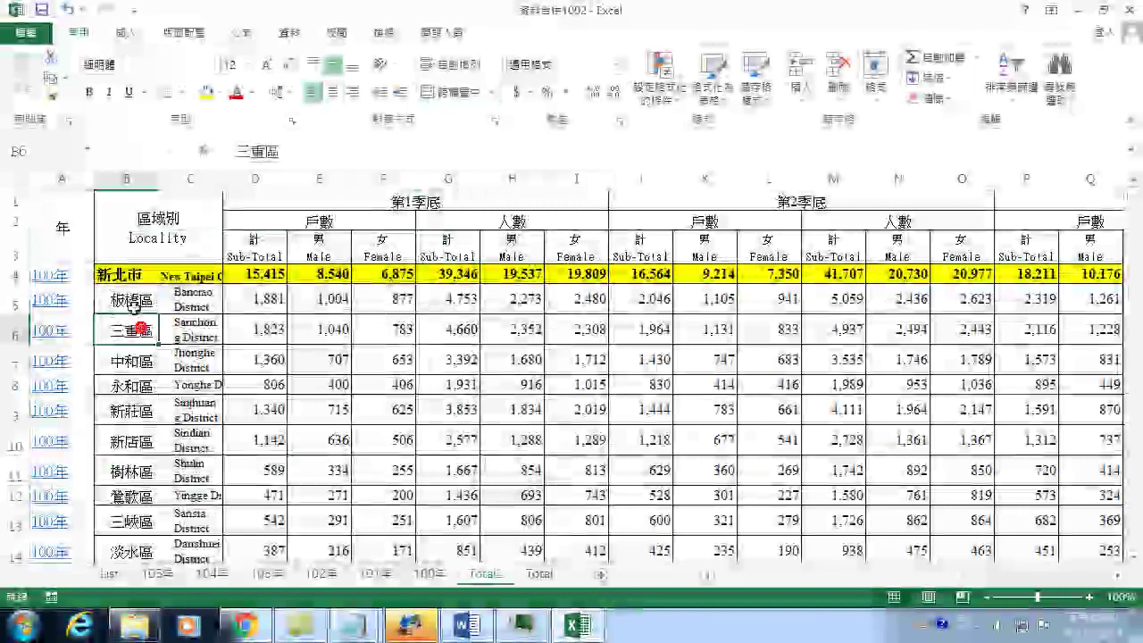
{"action": "left_click", "coordinate": [127, 348]}
{"action": "key", "text": "End"}
{"action": "key", "text": "Down"}
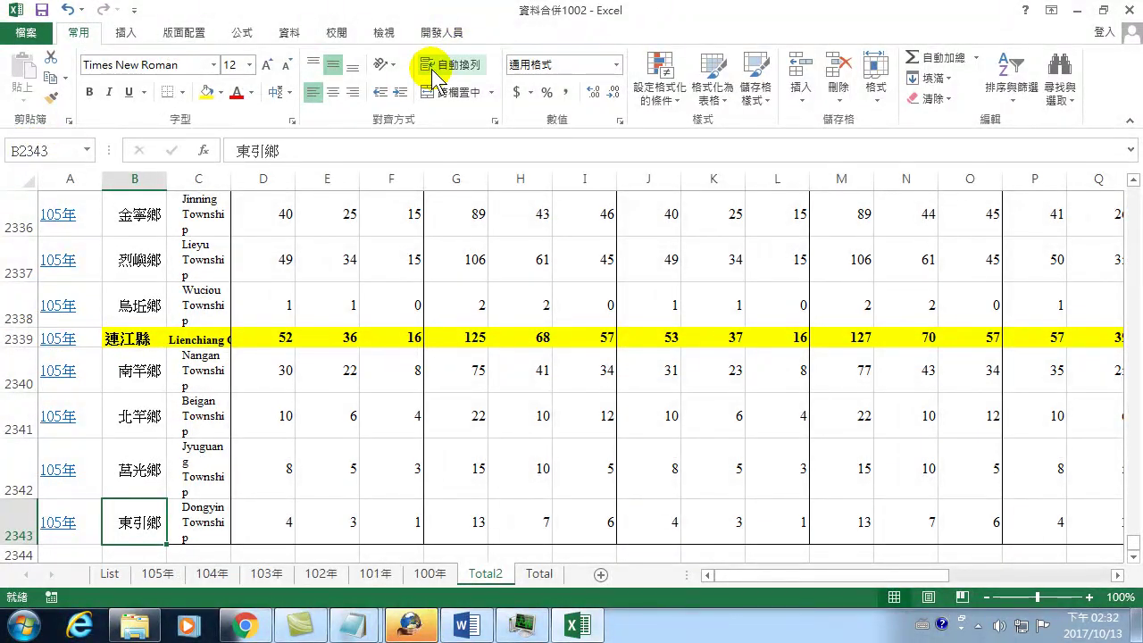
{"action": "key", "text": "ctrl+Home"}
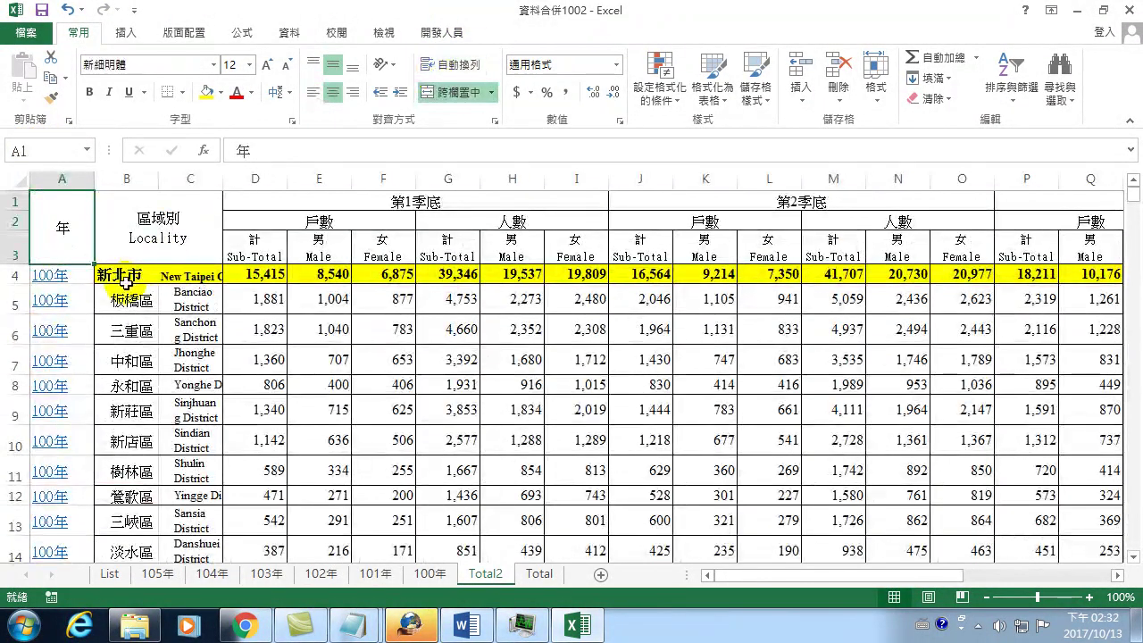
{"action": "left_click", "coordinate": [130, 277]}
{"action": "left_click", "coordinate": [442, 32]}
{"action": "left_click", "coordinate": [86, 72]}
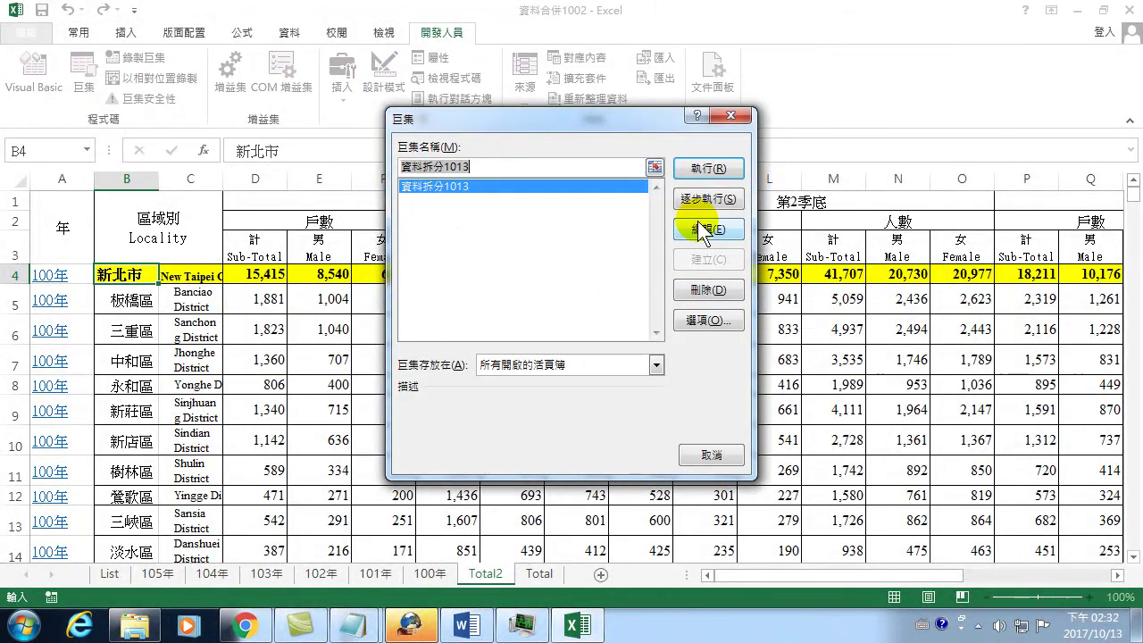
- Change the macro's copy range to A1:AA2343 after checking the sheet's last data column
{"action": "left_click", "coordinate": [701, 225]}
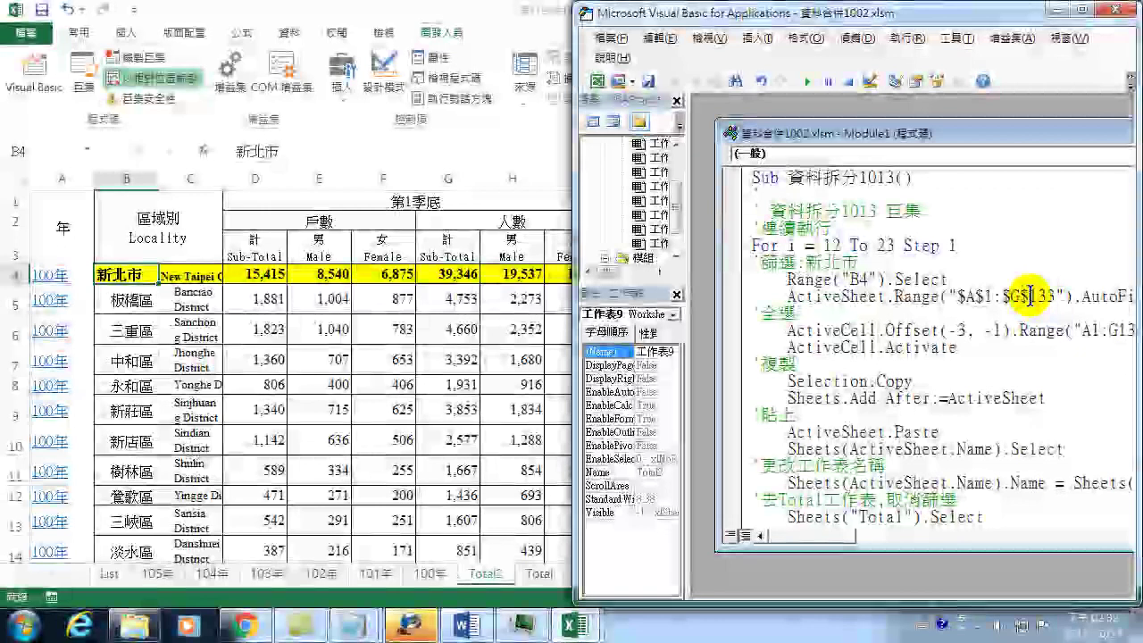
{"action": "double_click", "coordinate": [1043, 296]}
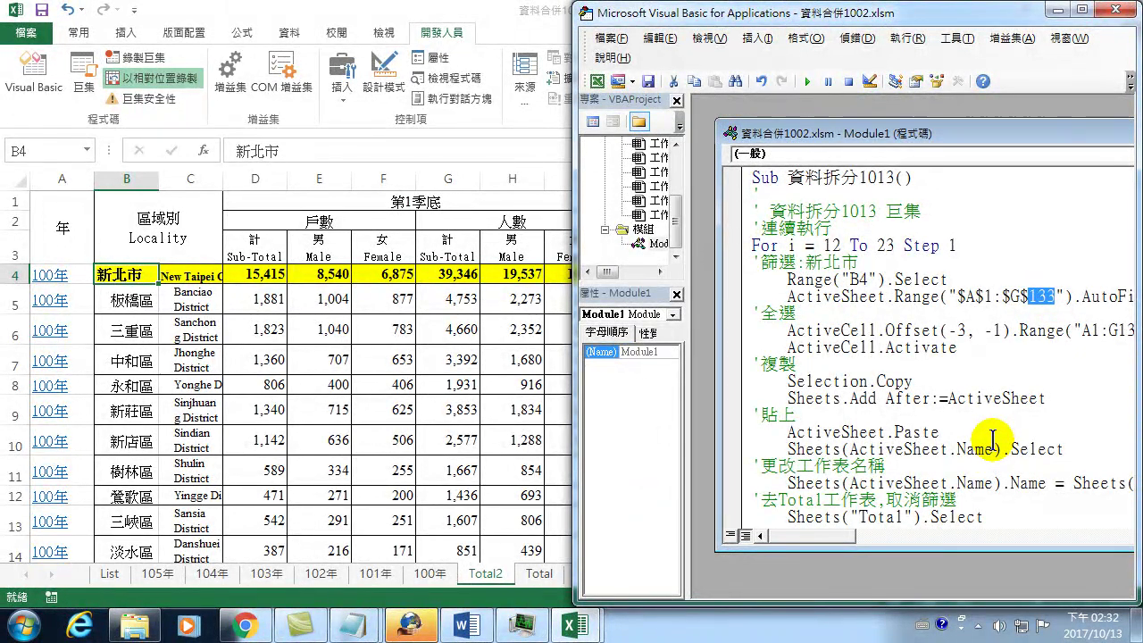
{"action": "type", "text": "234"}
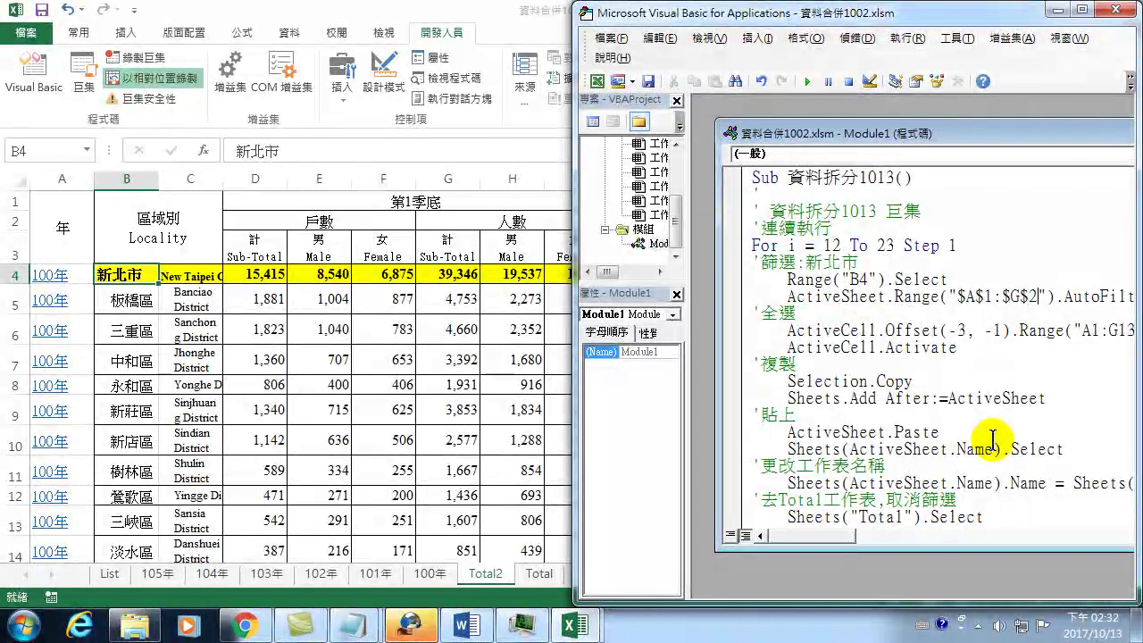
{"action": "left_click", "coordinate": [429, 19]}
{"action": "left_click_drag", "start_coordinate": [781, 575], "coordinate": [928, 575]}
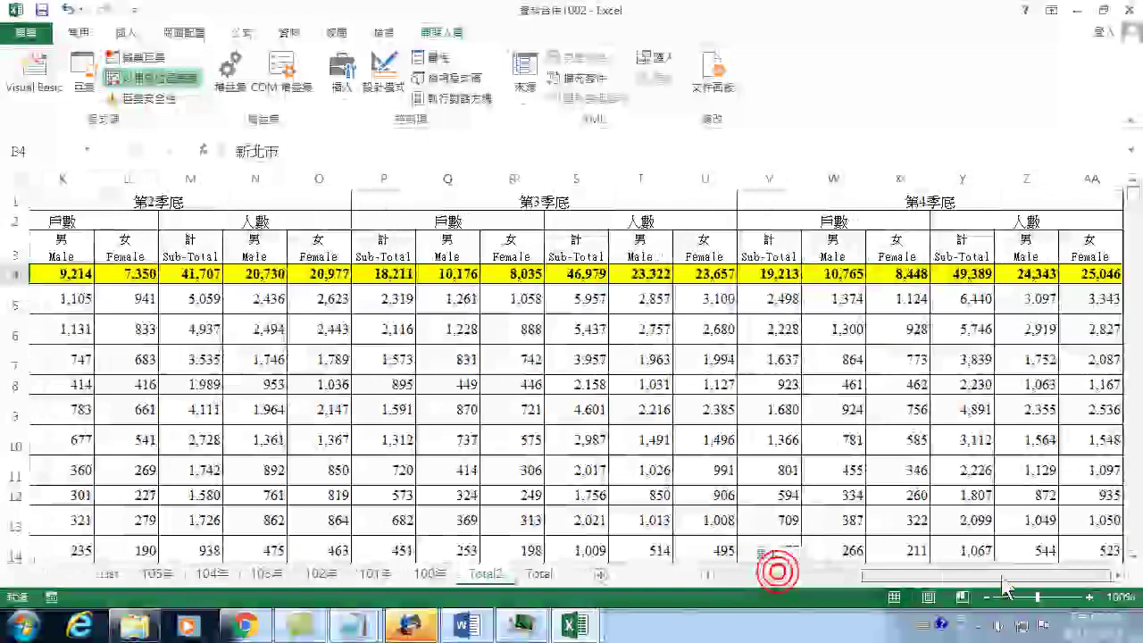
{"action": "left_click", "coordinate": [1116, 574]}
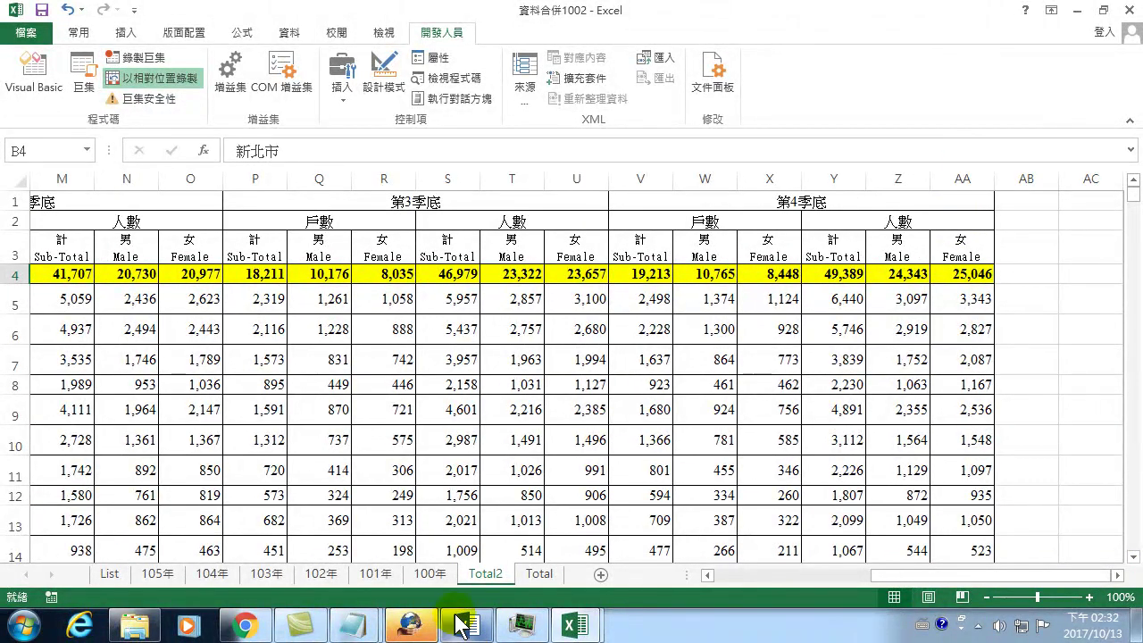
{"action": "mouse_move", "coordinate": [616, 632]}
{"action": "left_click", "coordinate": [661, 509]}
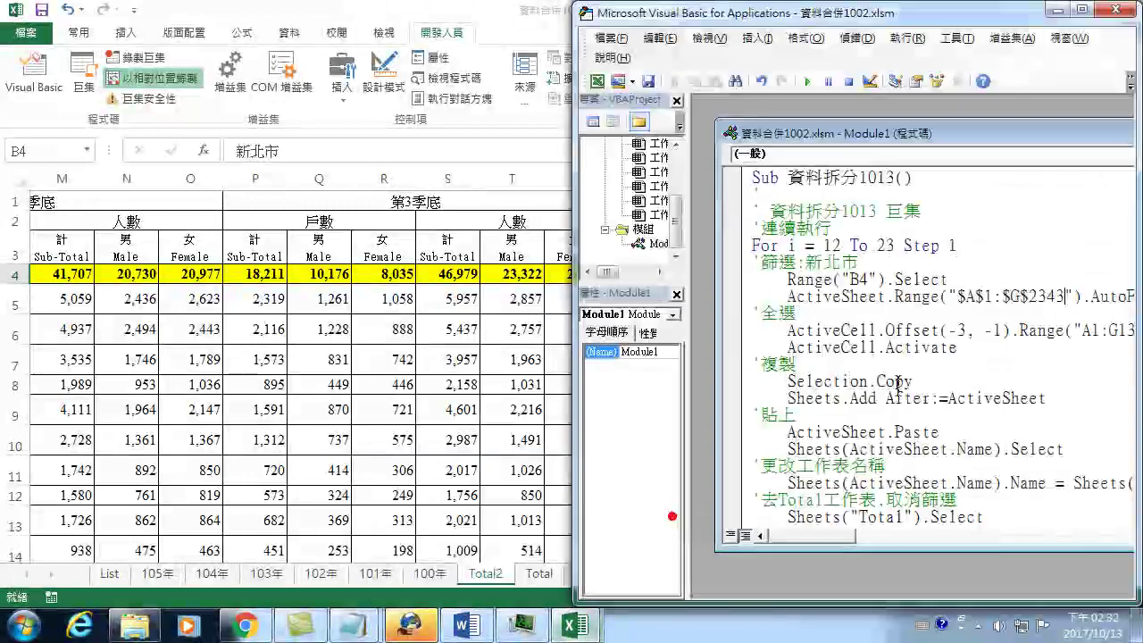
{"action": "double_click", "coordinate": [1011, 295]}
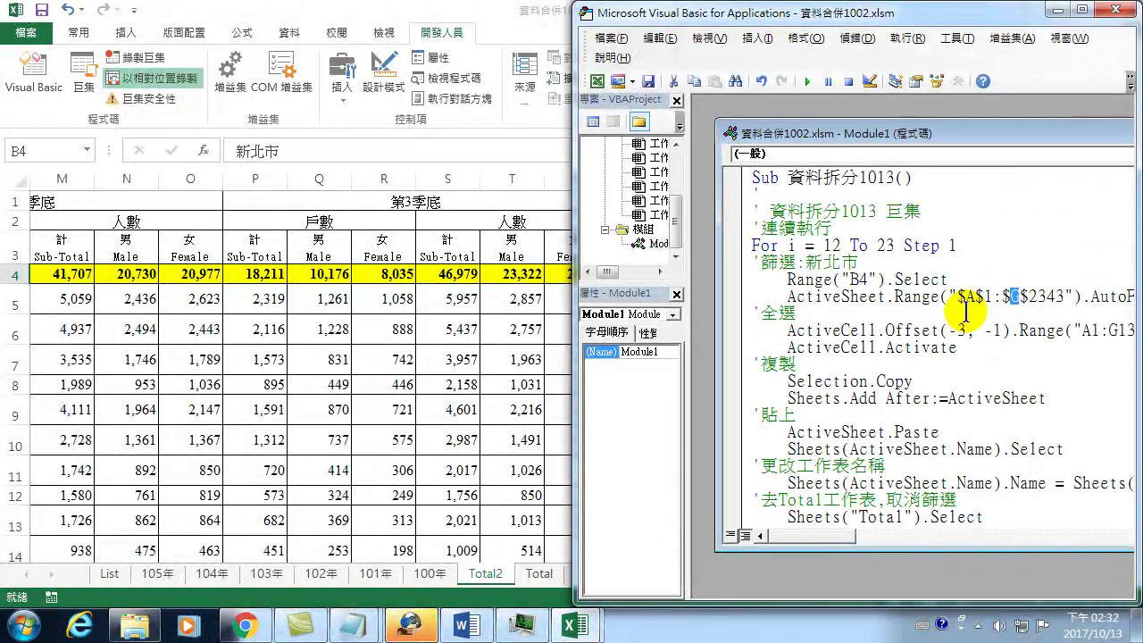
{"action": "type", "text": "AA"}
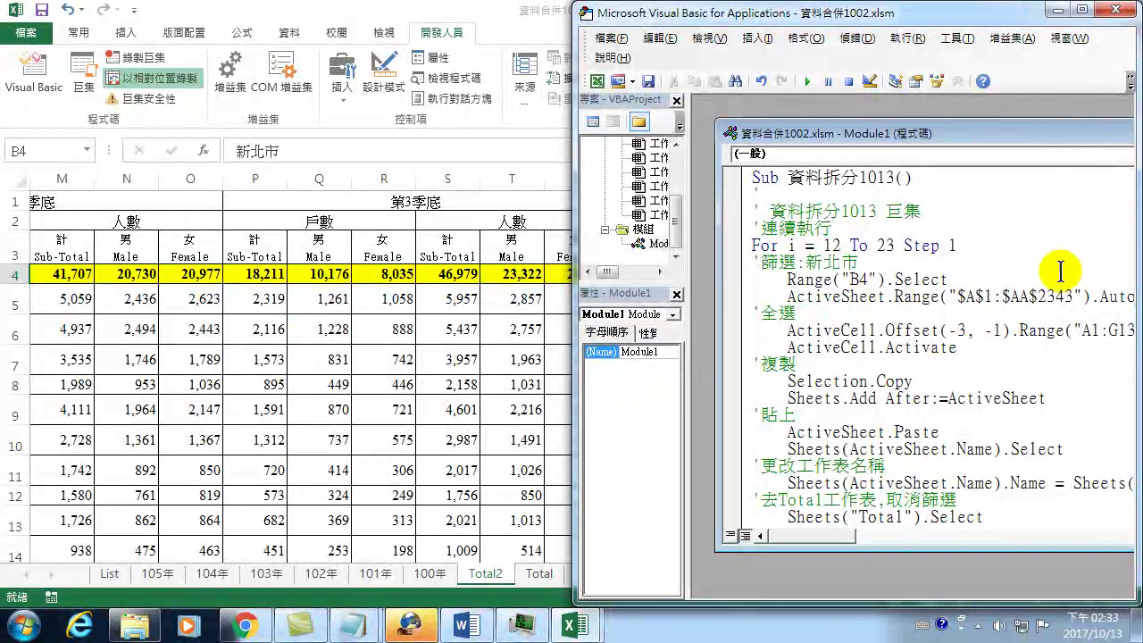
{"action": "left_click_drag", "start_coordinate": [823, 536], "coordinate": [843, 535]}
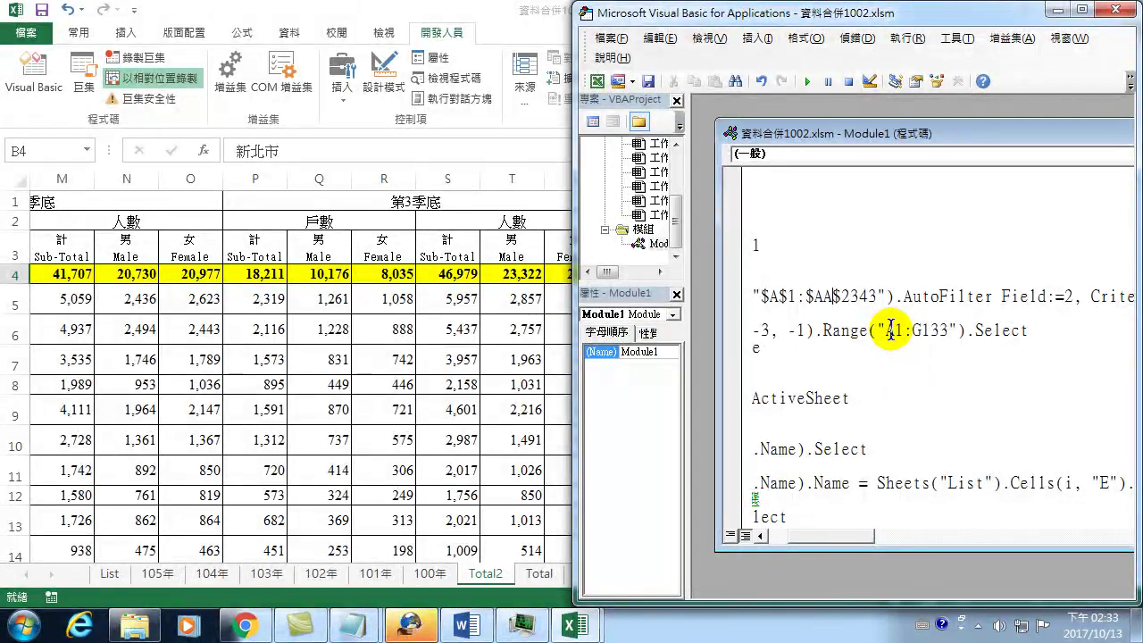
{"action": "left_click_drag", "start_coordinate": [912, 331], "coordinate": [940, 332]}
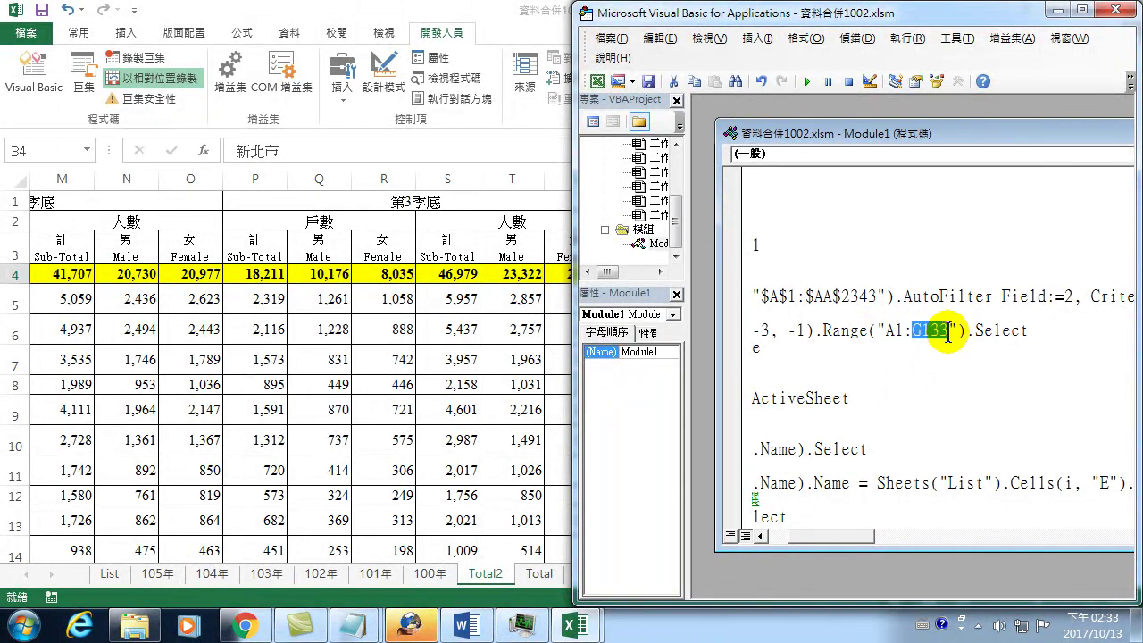
{"action": "type", "text": "AA234"}
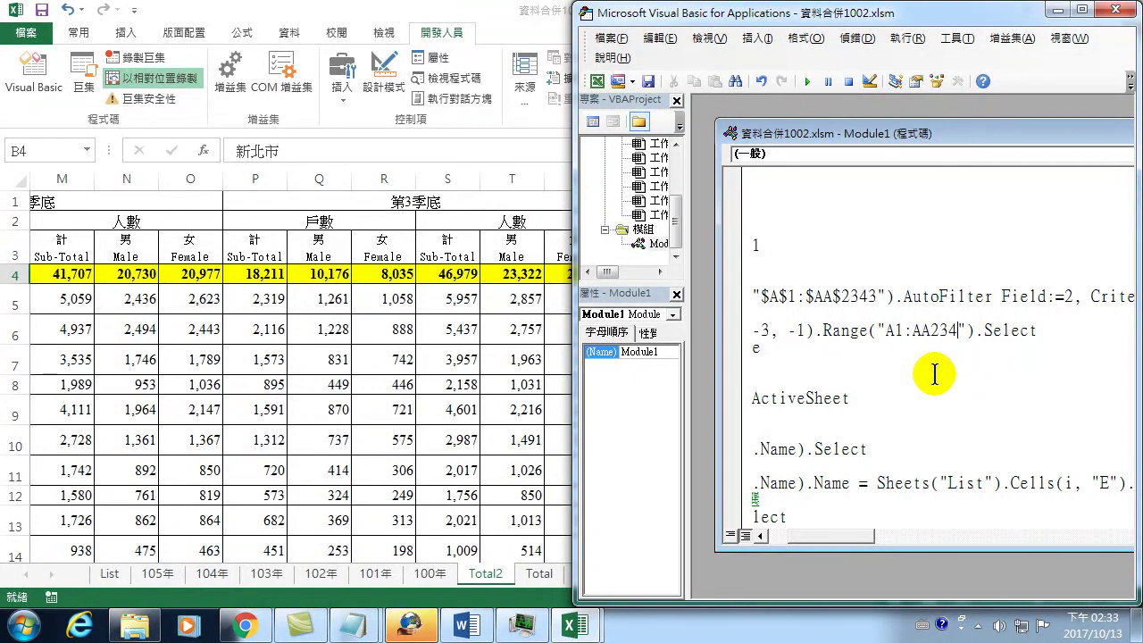
{"action": "left_click_drag", "start_coordinate": [853, 538], "coordinate": [832, 540]}
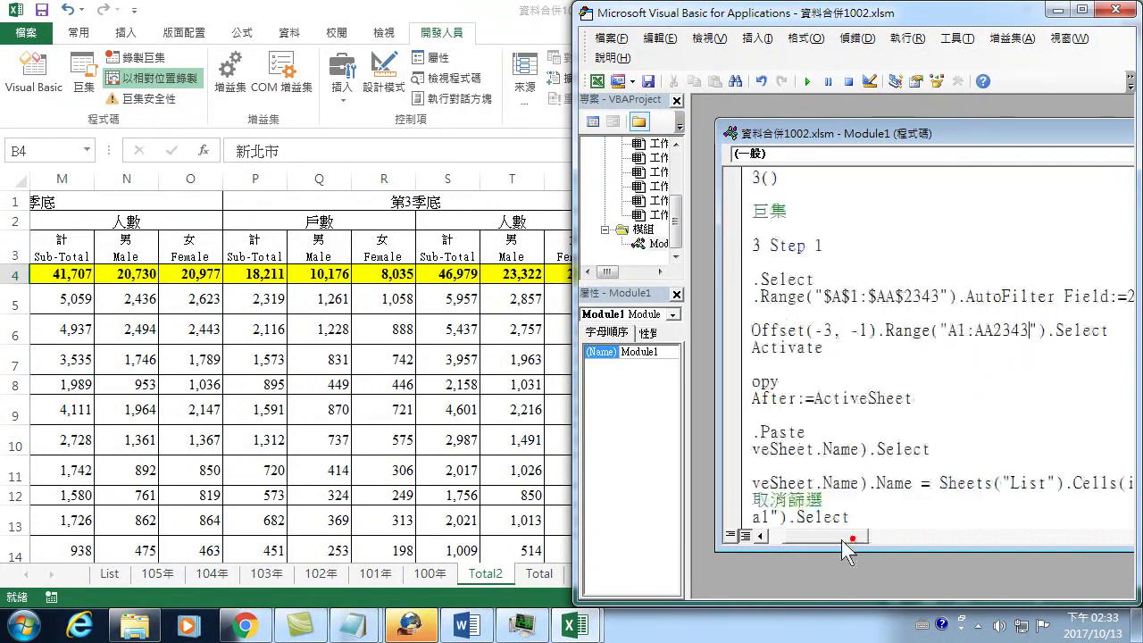
- Change the macro's return step to Sheets("Total2").Select and close the code editor
{"action": "left_click", "coordinate": [1083, 9]}
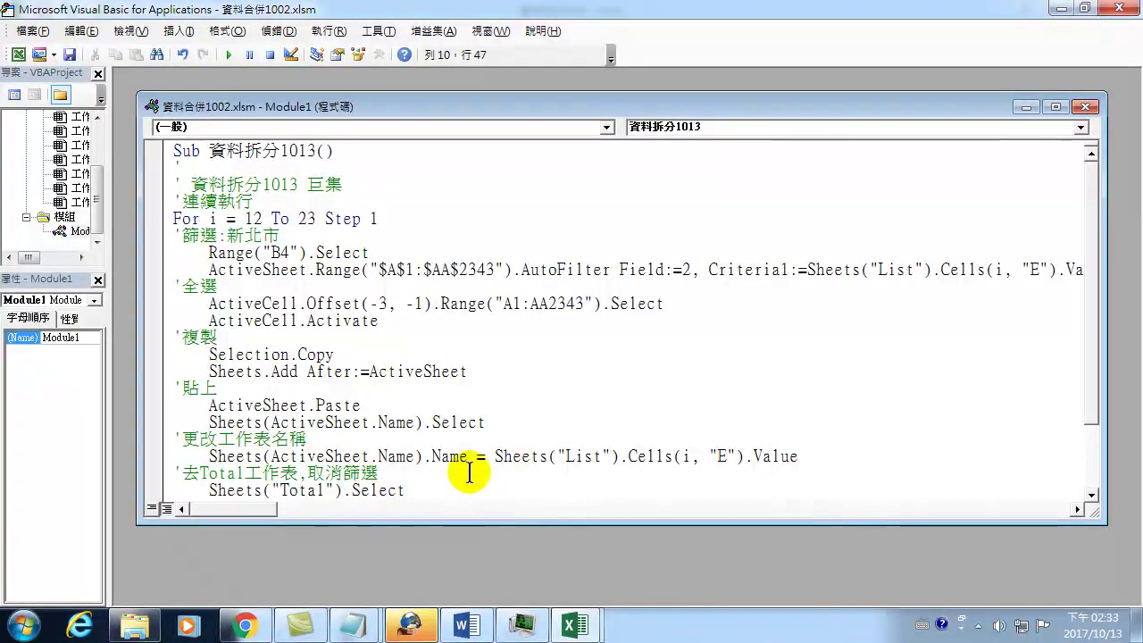
{"action": "scroll", "coordinate": [464, 475], "scroll_direction": "down", "scroll_amount": 2}
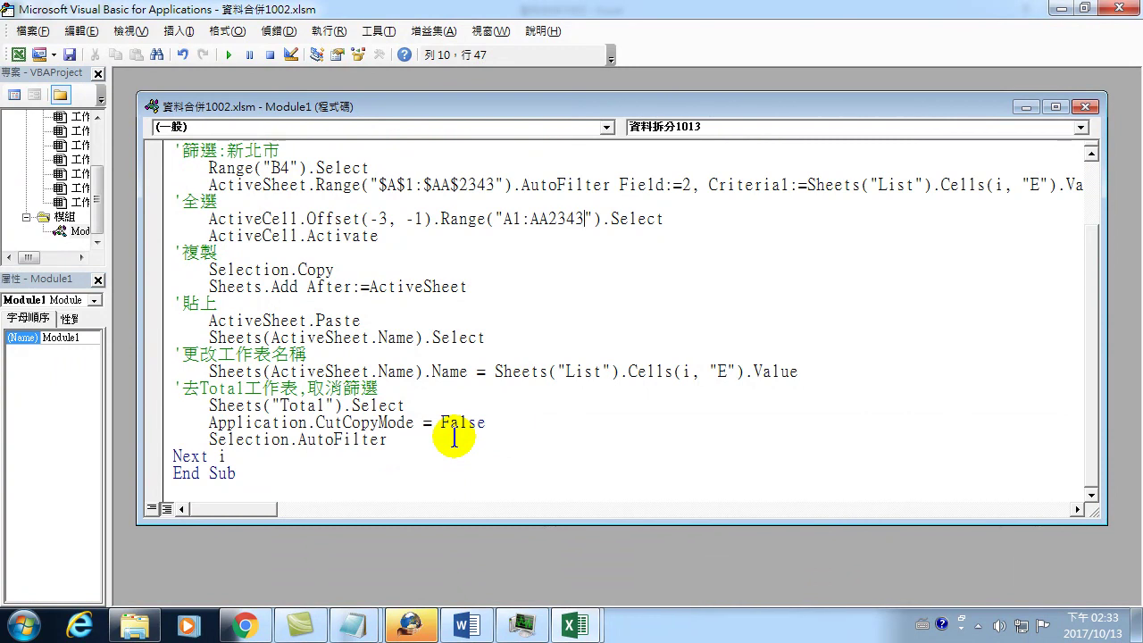
{"action": "left_click", "coordinate": [326, 405]}
{"action": "type", "text": "2"}
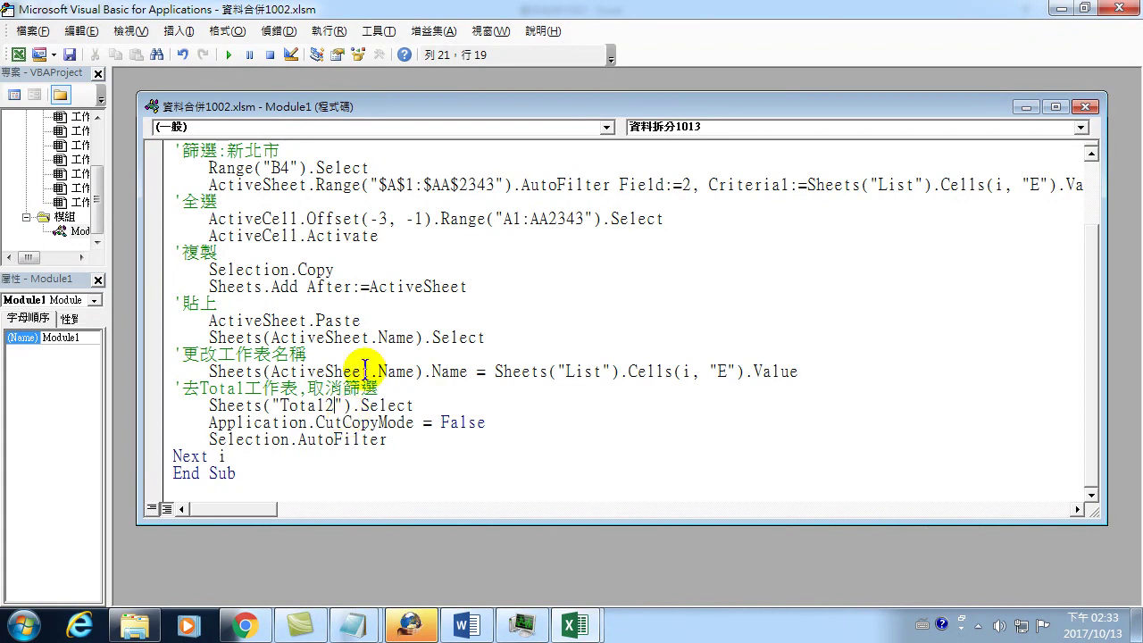
{"action": "left_click", "coordinate": [1125, 8]}
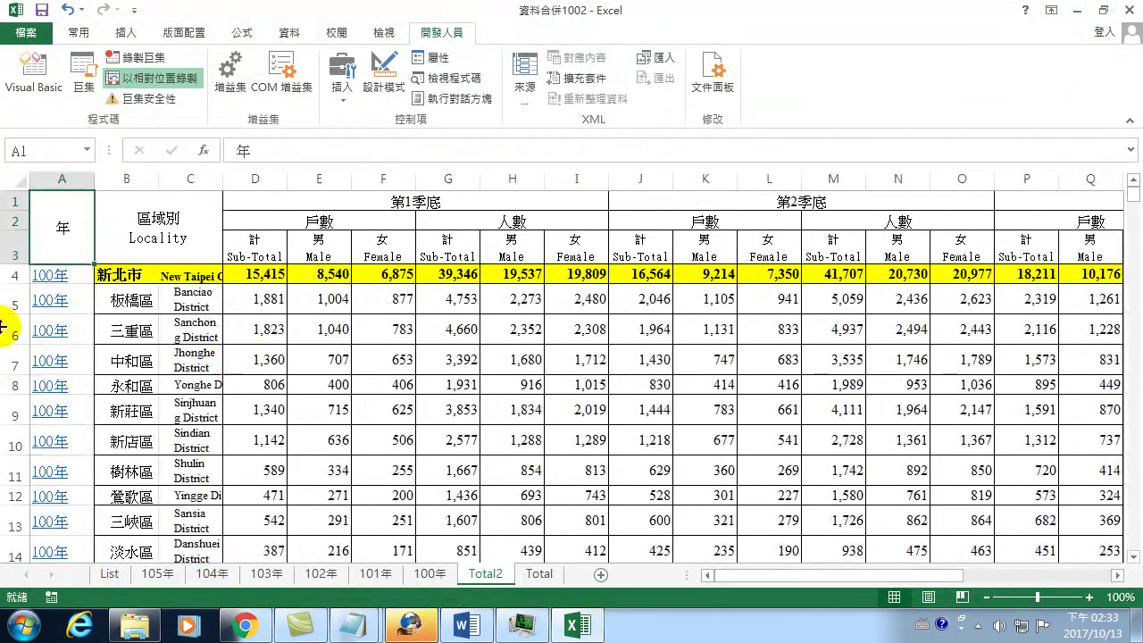
- Run 資料拆分1013 from cell B4 on Total2 and debug the resulting error 1004
{"action": "left_click", "coordinate": [126, 266]}
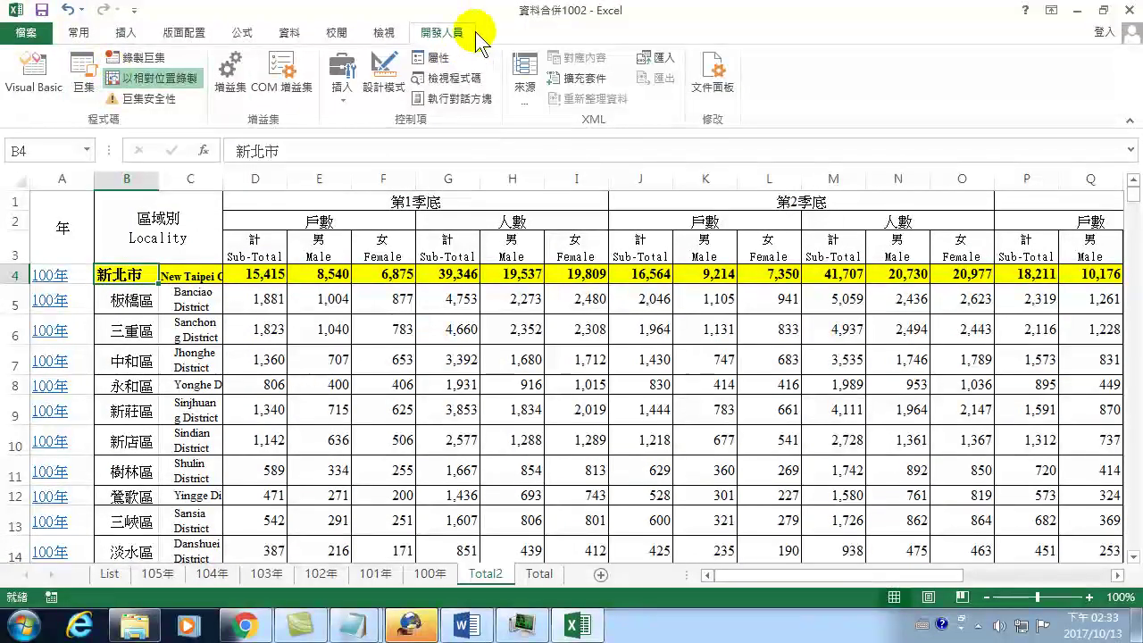
{"action": "left_click", "coordinate": [85, 72]}
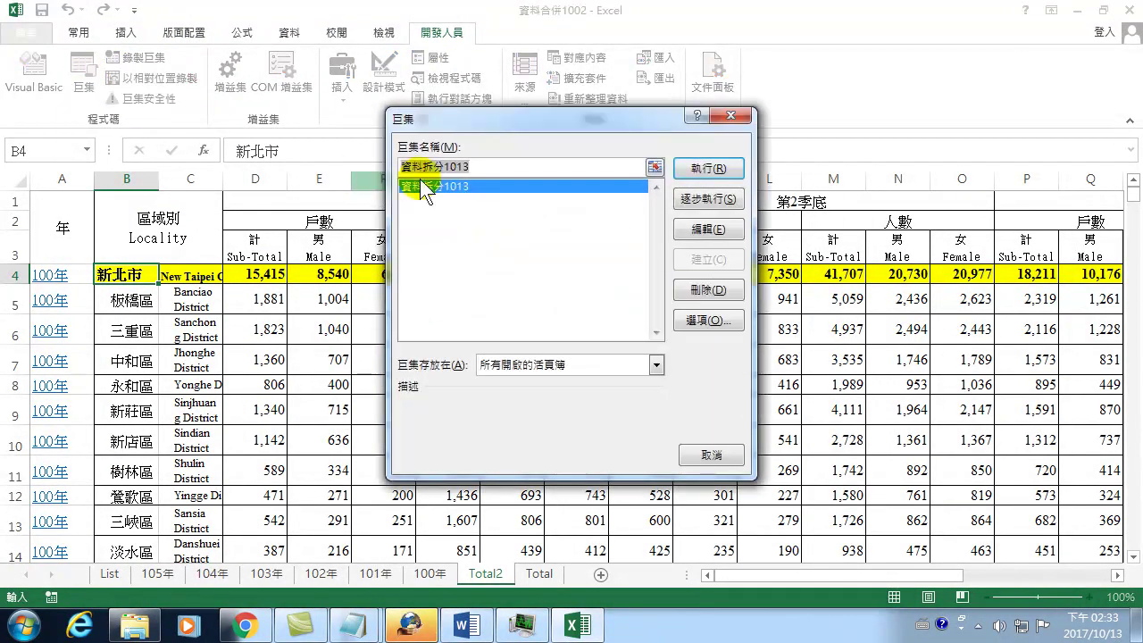
{"action": "left_click", "coordinate": [462, 186]}
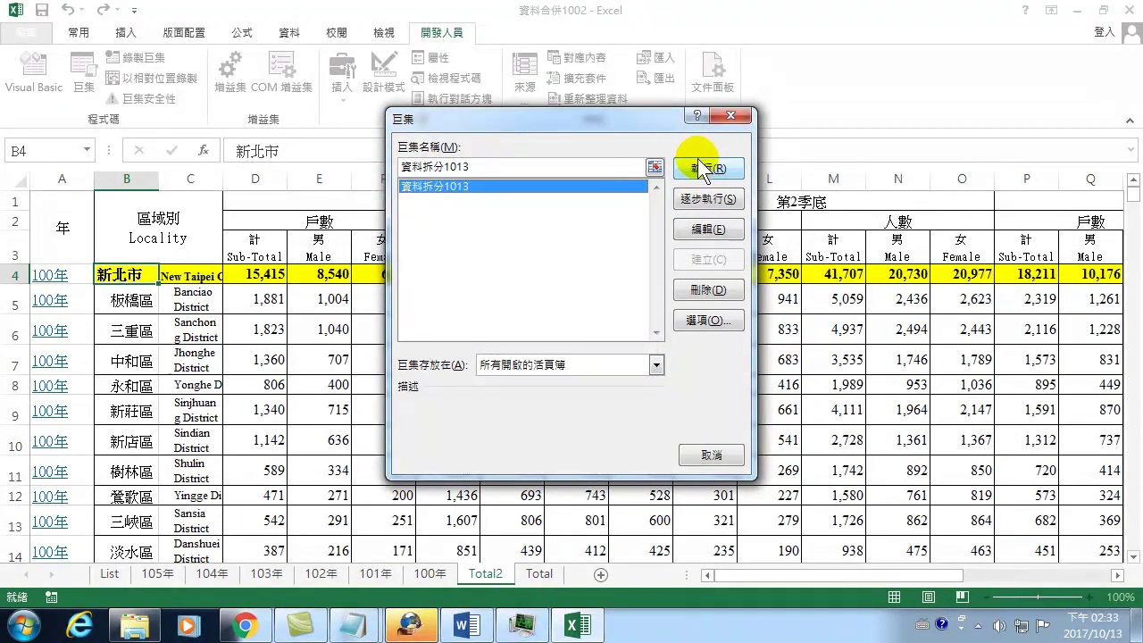
{"action": "left_click", "coordinate": [700, 168]}
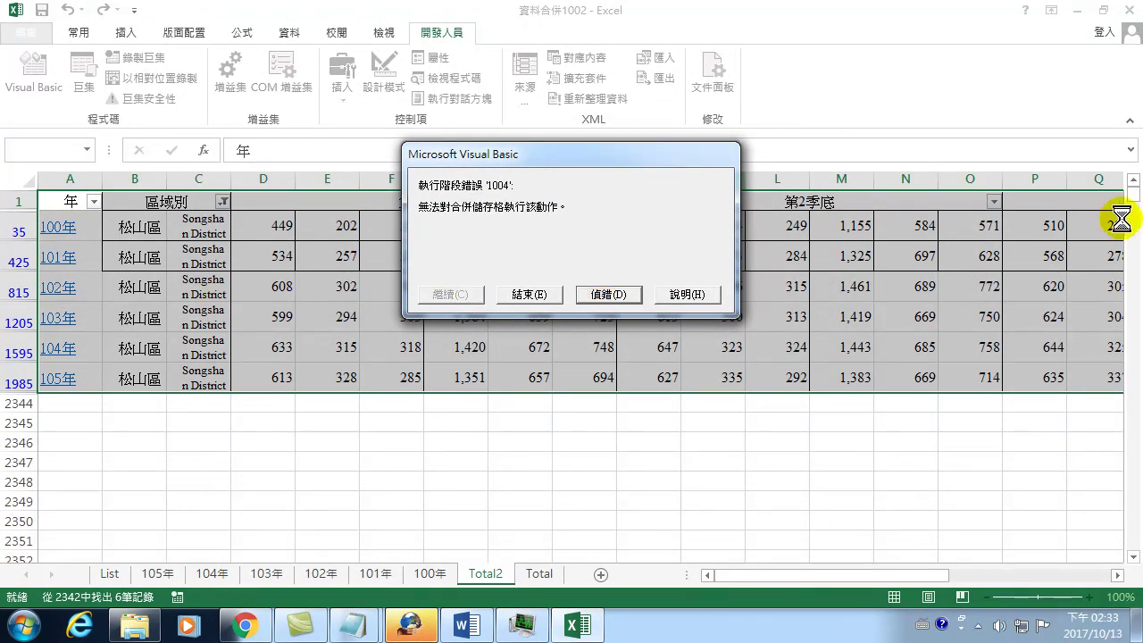
{"action": "left_click", "coordinate": [605, 292]}
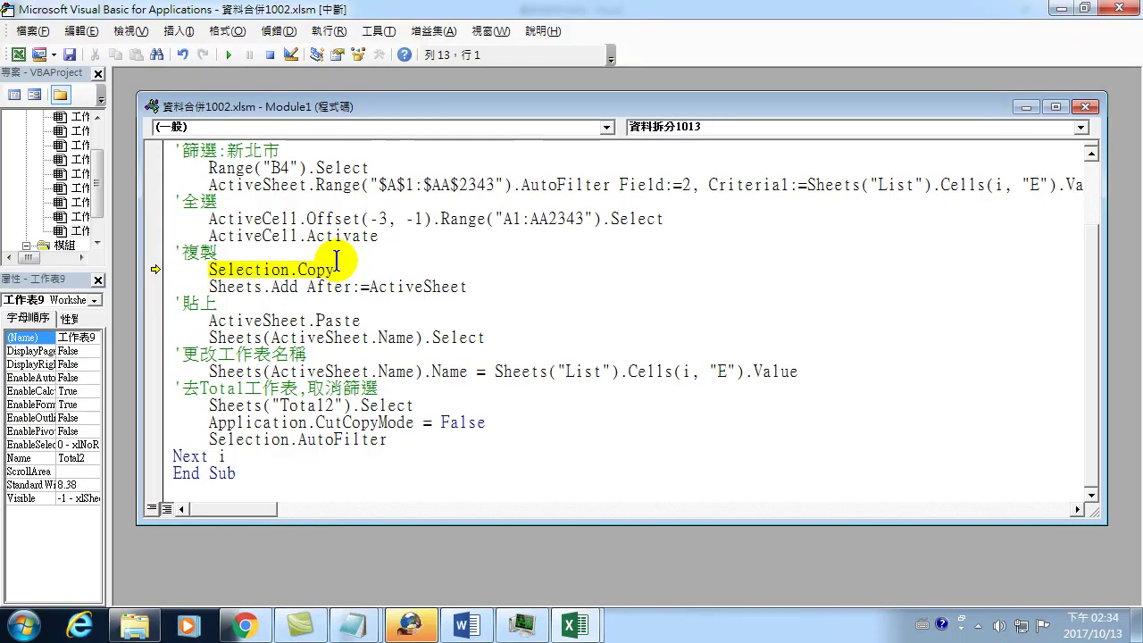
- Duplicate the ActiveCell.Offset(-3, -1) selection line beneath the 全選 comment
{"action": "scroll", "coordinate": [380, 246], "scroll_direction": "up", "scroll_amount": 1}
{"action": "scroll", "coordinate": [366, 290], "scroll_direction": "up", "scroll_amount": 1}
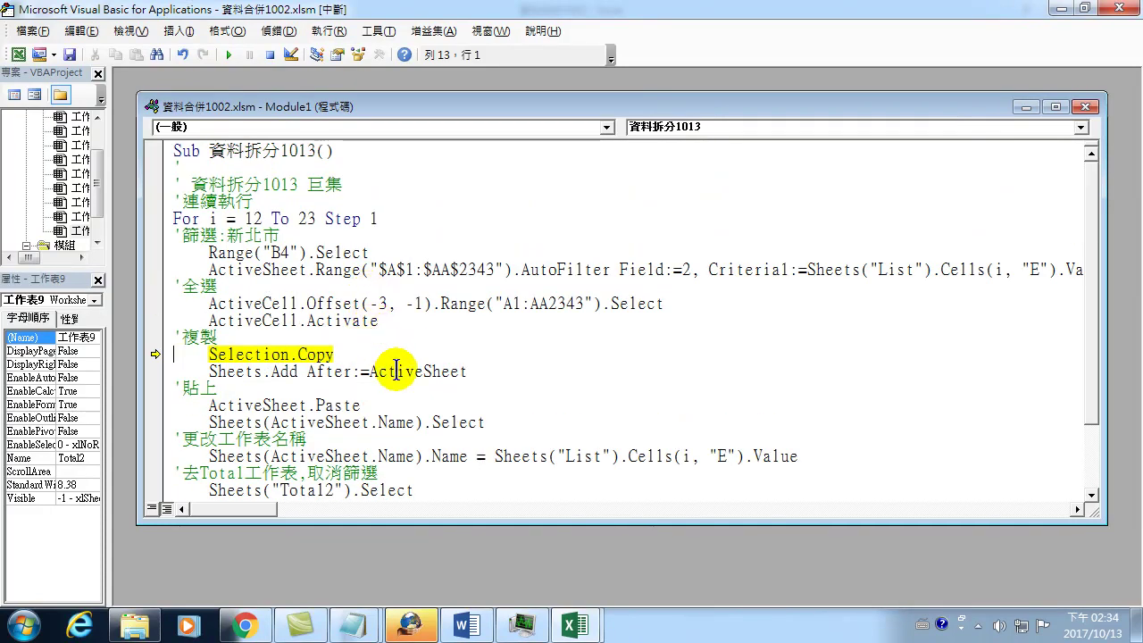
{"action": "left_click_drag", "start_coordinate": [208, 303], "coordinate": [432, 304]}
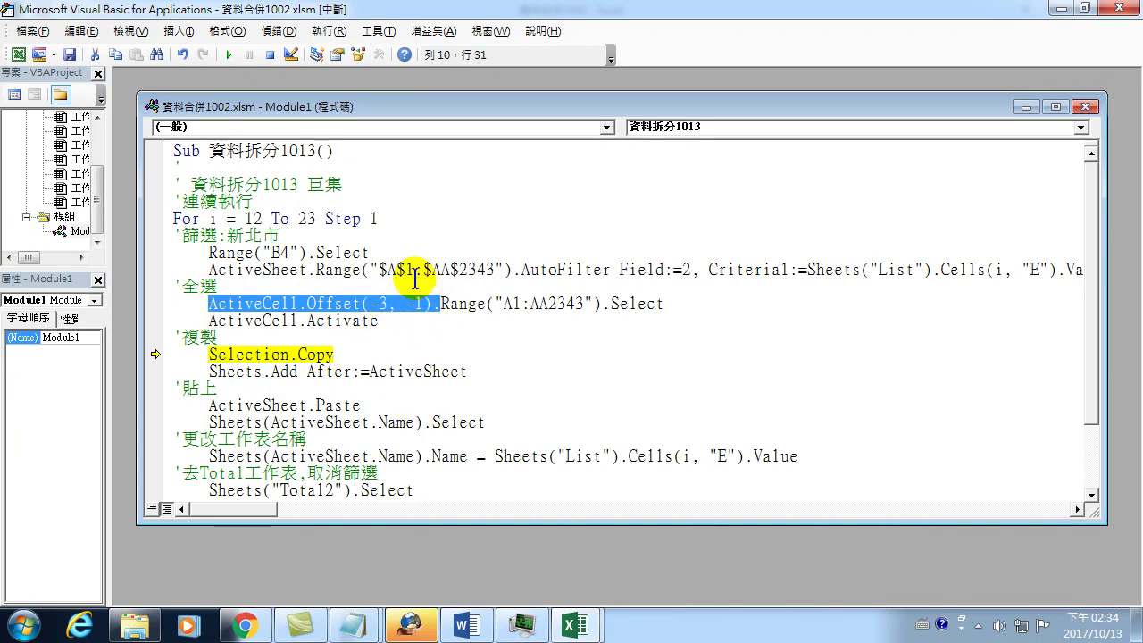
{"action": "scroll", "coordinate": [382, 347], "scroll_direction": "down", "scroll_amount": 2}
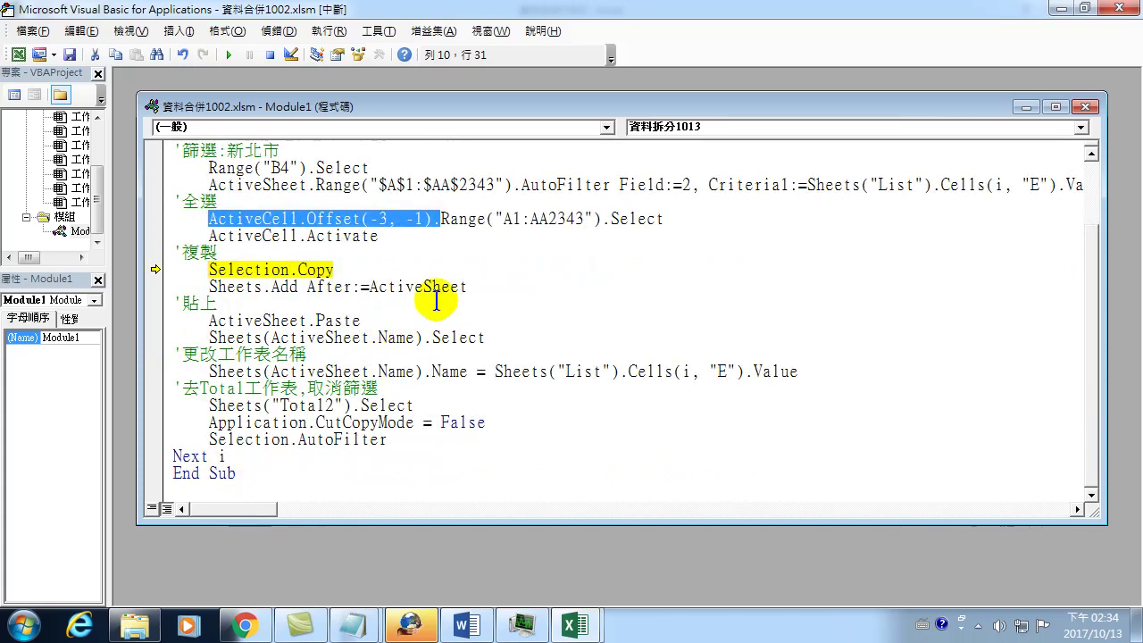
{"action": "left_click", "coordinate": [220, 201]}
{"action": "key", "text": "Return"}
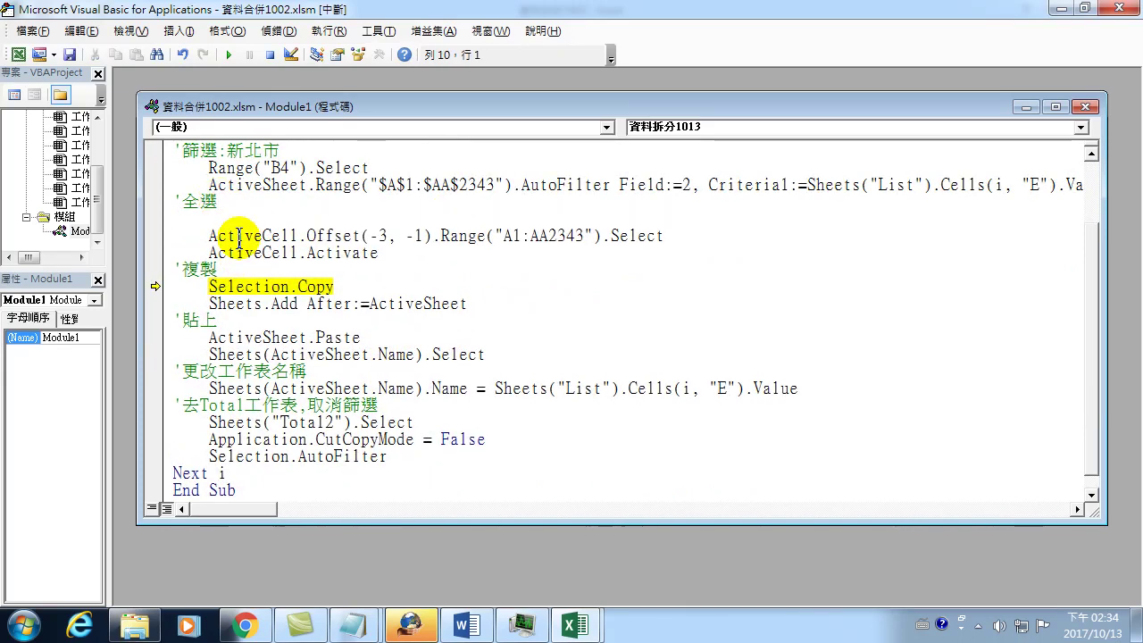
{"action": "key", "text": "shift+End"}
{"action": "key", "text": "ctrl+c"}
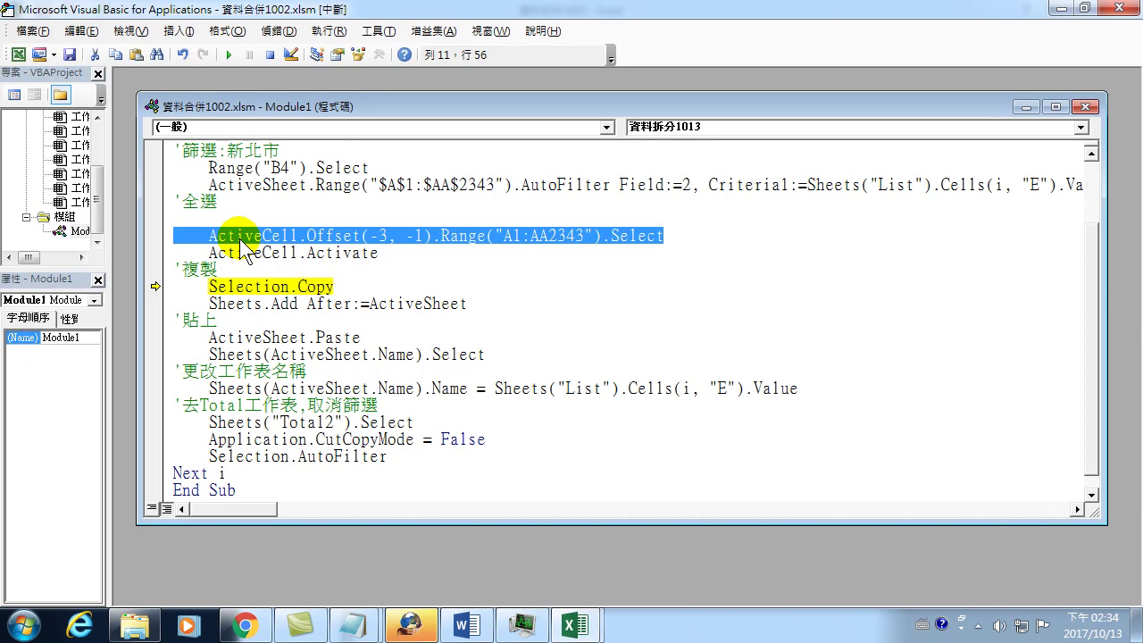
{"action": "key", "text": "Up"}
{"action": "key", "text": "ctrl+v"}
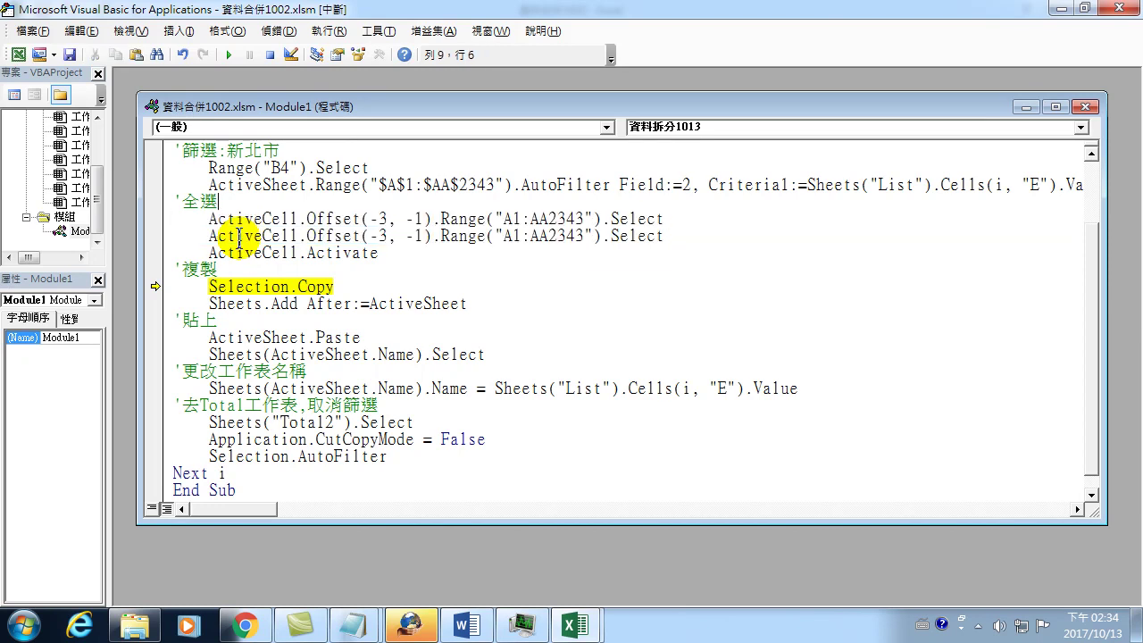
{"action": "key", "text": "Down"}
- Comment out one copy and trim the other to Range("A1:AA2343").Select, then close the editor
{"action": "type", "text": "'"}
{"action": "key", "text": "Down"}
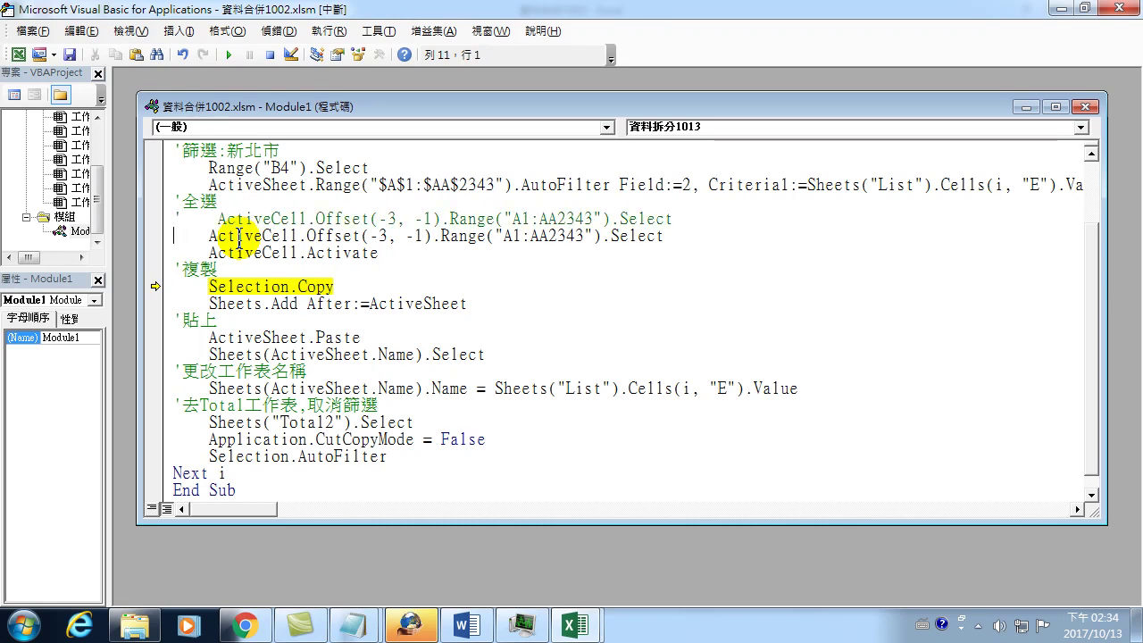
{"action": "key", "text": "shift+Right"}
{"action": "key", "text": "shift+Right"}
{"action": "key", "text": "shift+Right"}
{"action": "key", "text": "shift+Right"}
{"action": "key", "text": "shift+Right"}
{"action": "key", "text": "shift+Right"}
{"action": "key", "text": "Delete"}
{"action": "key", "text": "Delete"}
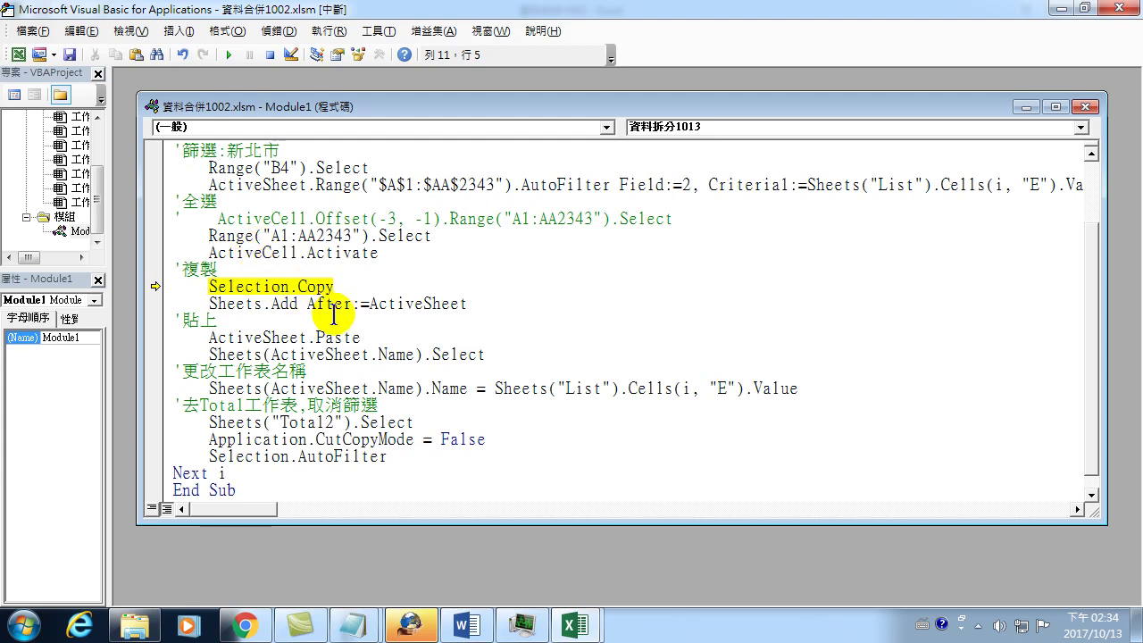
{"action": "scroll", "coordinate": [353, 326], "scroll_direction": "up", "scroll_amount": 2}
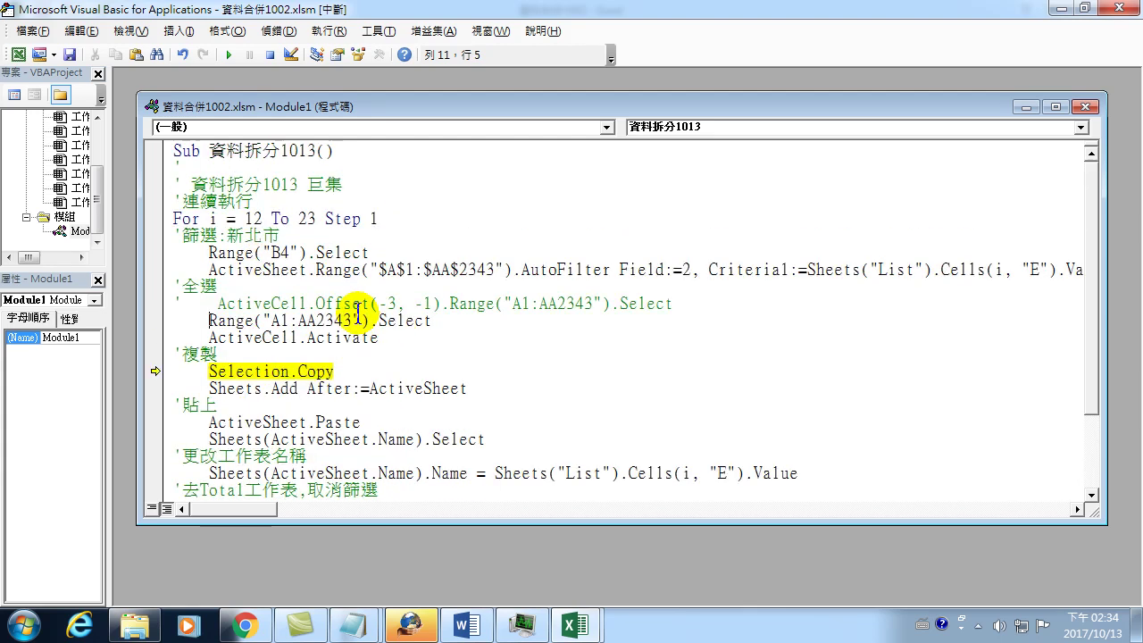
{"action": "scroll", "coordinate": [365, 340], "scroll_direction": "down", "scroll_amount": 1}
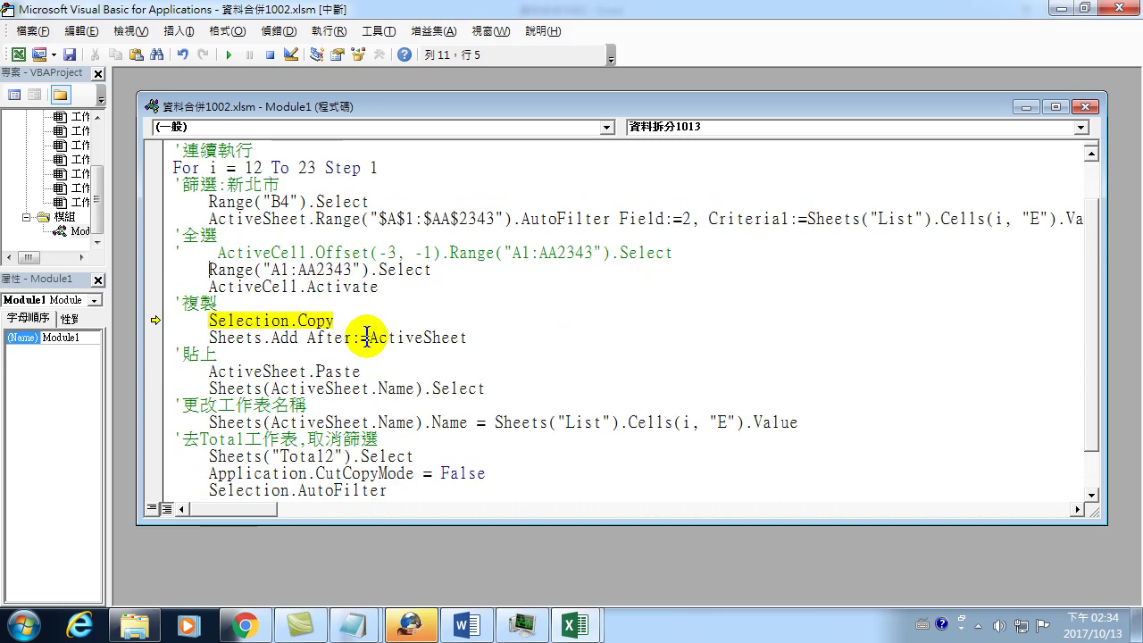
{"action": "scroll", "coordinate": [400, 377], "scroll_direction": "down", "scroll_amount": 1}
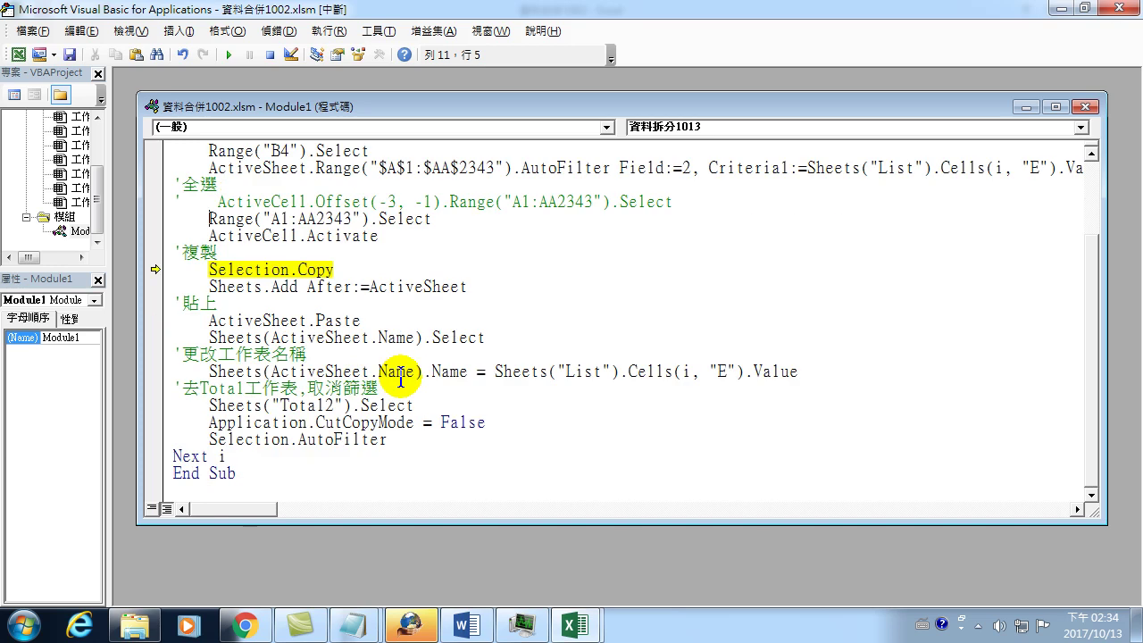
{"action": "scroll", "coordinate": [400, 378], "scroll_direction": "up", "scroll_amount": 2}
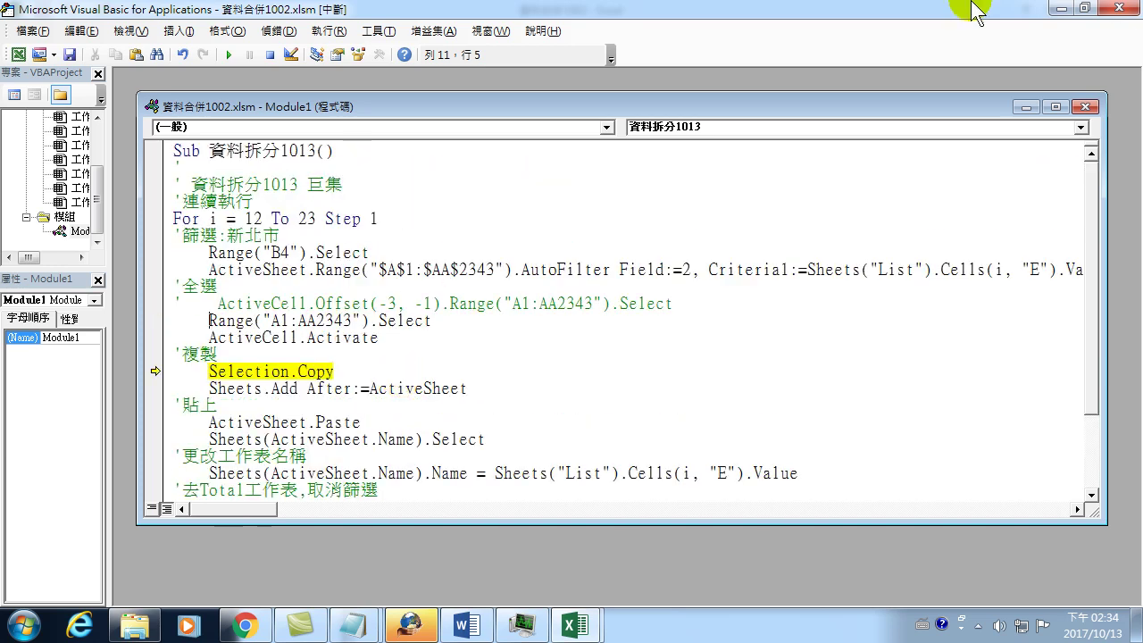
{"action": "left_click", "coordinate": [1117, 8]}
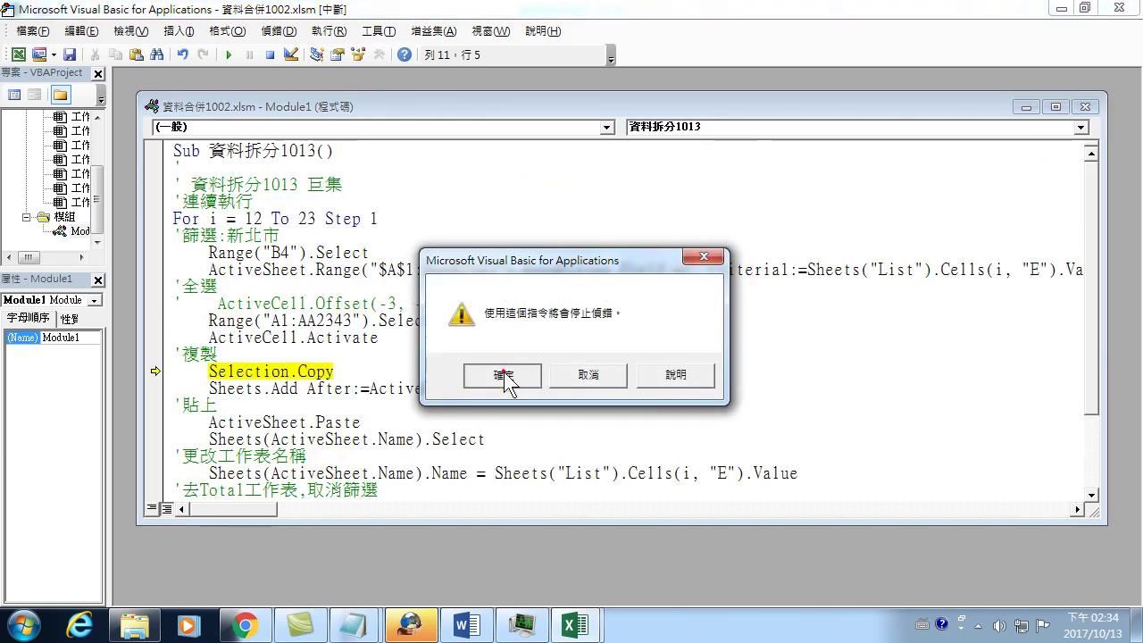
- End the debug session and run 資料拆分1013 again from cell A1
{"action": "left_click", "coordinate": [501, 374]}
{"action": "left_click", "coordinate": [88, 228]}
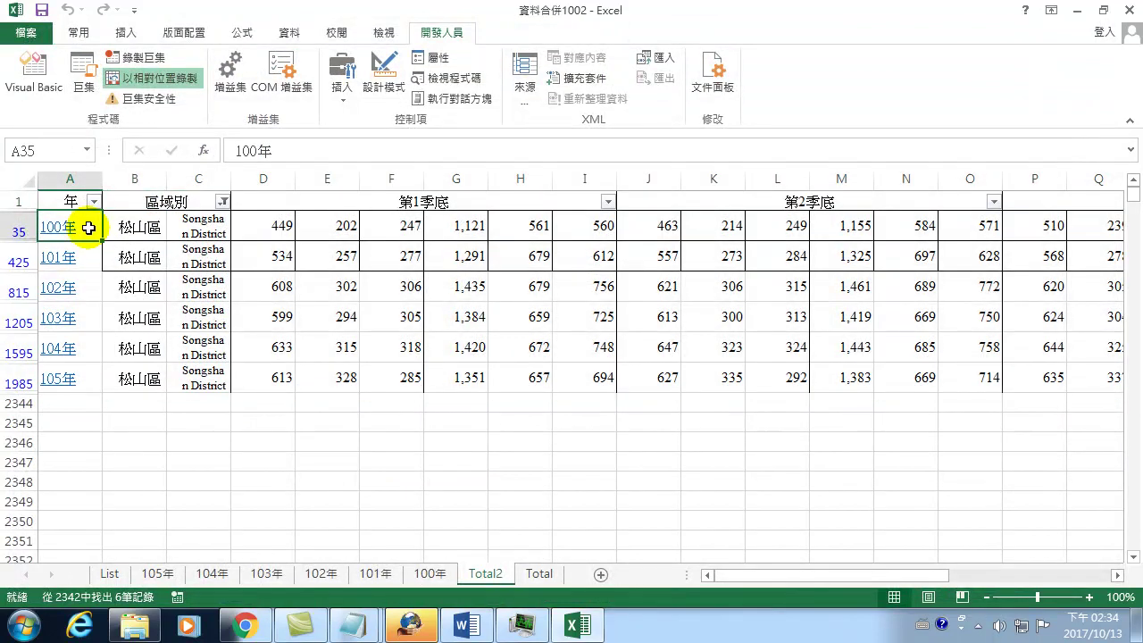
{"action": "key", "text": "ctrl+Home"}
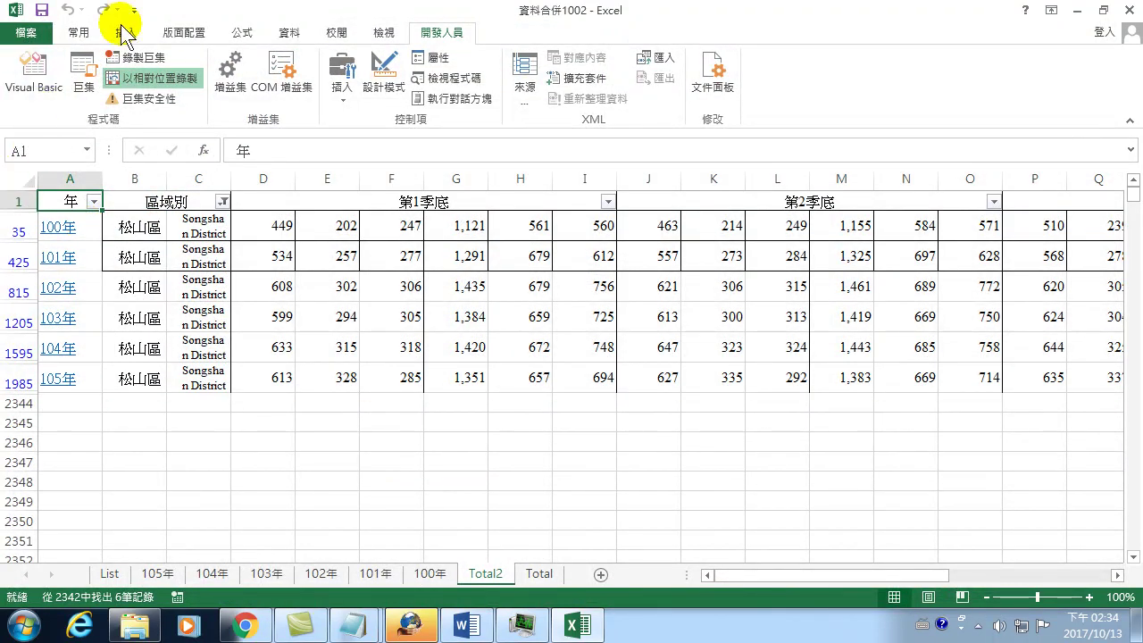
{"action": "left_click", "coordinate": [83, 71]}
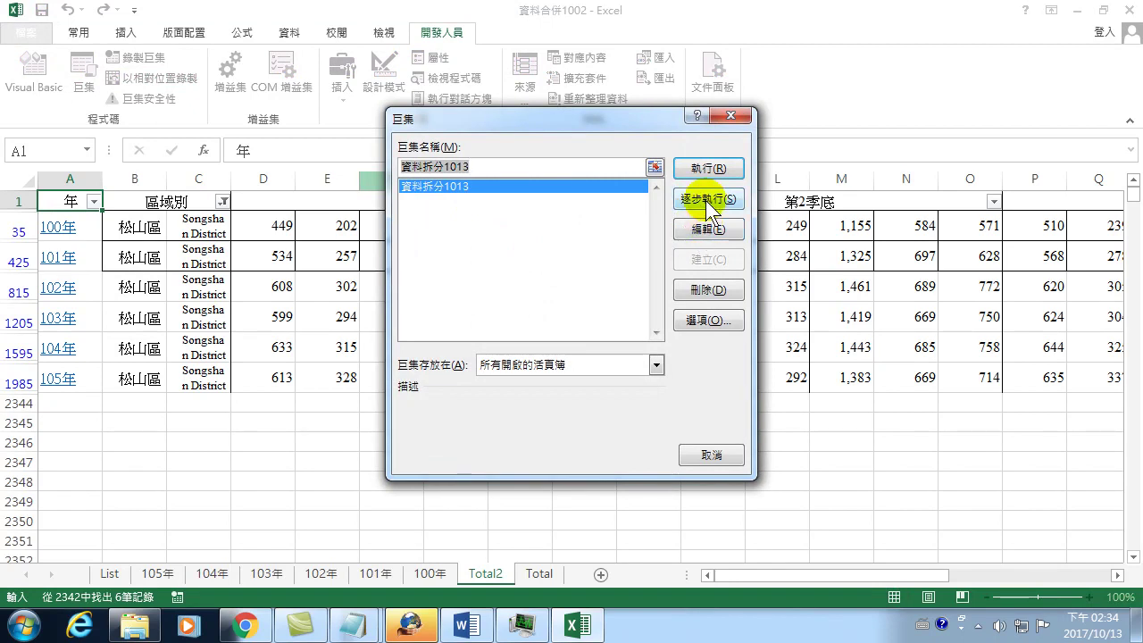
{"action": "left_click", "coordinate": [727, 166]}
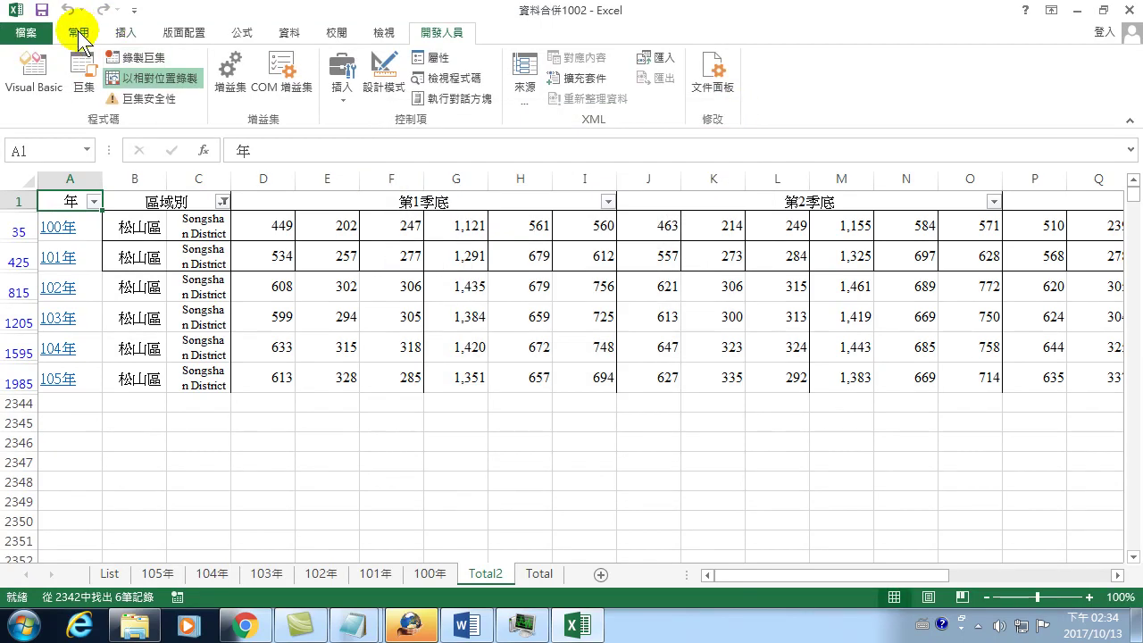
- Clear the Total2 filter, rerun 資料拆分1013 from B4, and debug error 1004 at the copy line
{"action": "left_click", "coordinate": [78, 34]}
{"action": "left_click", "coordinate": [1011, 85]}
{"action": "left_click", "coordinate": [1027, 185]}
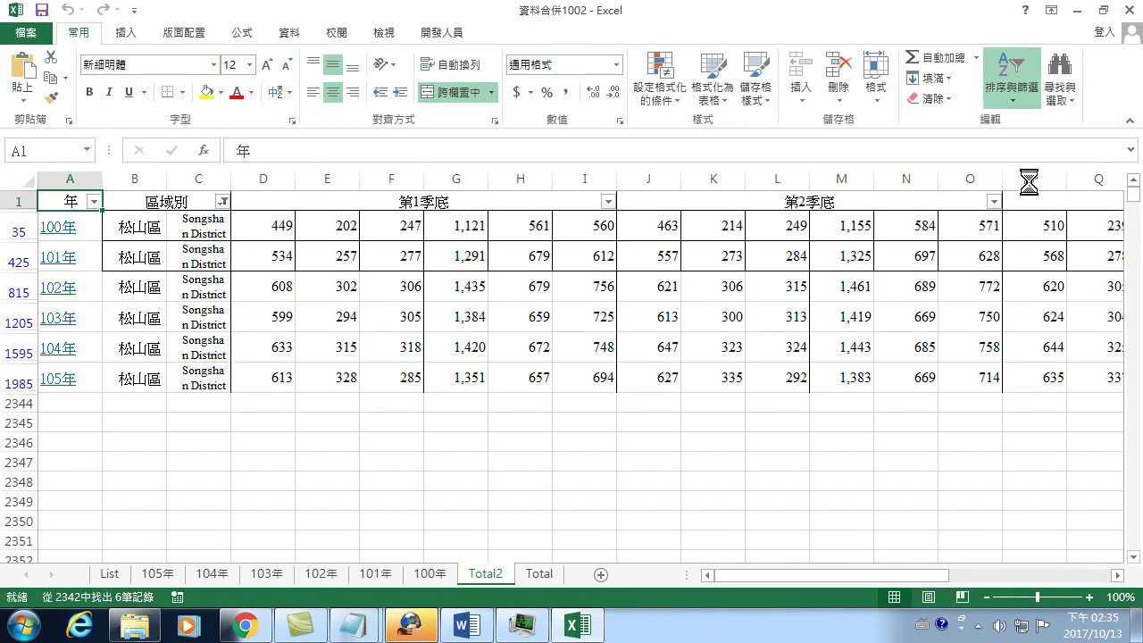
{"action": "left_click", "coordinate": [126, 275]}
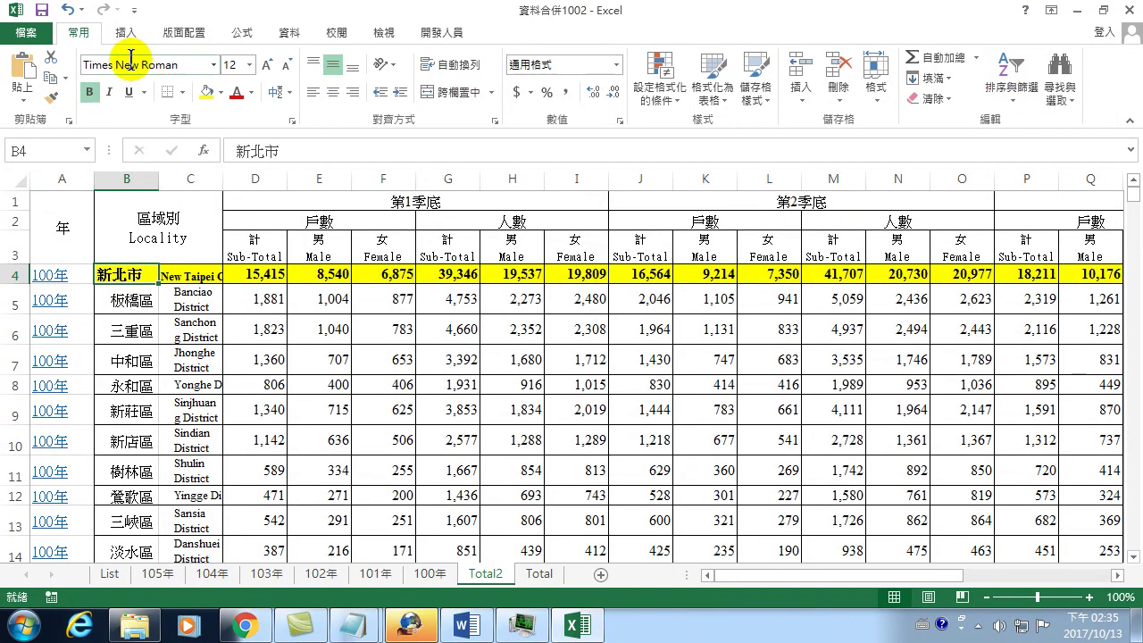
{"action": "left_click", "coordinate": [450, 32]}
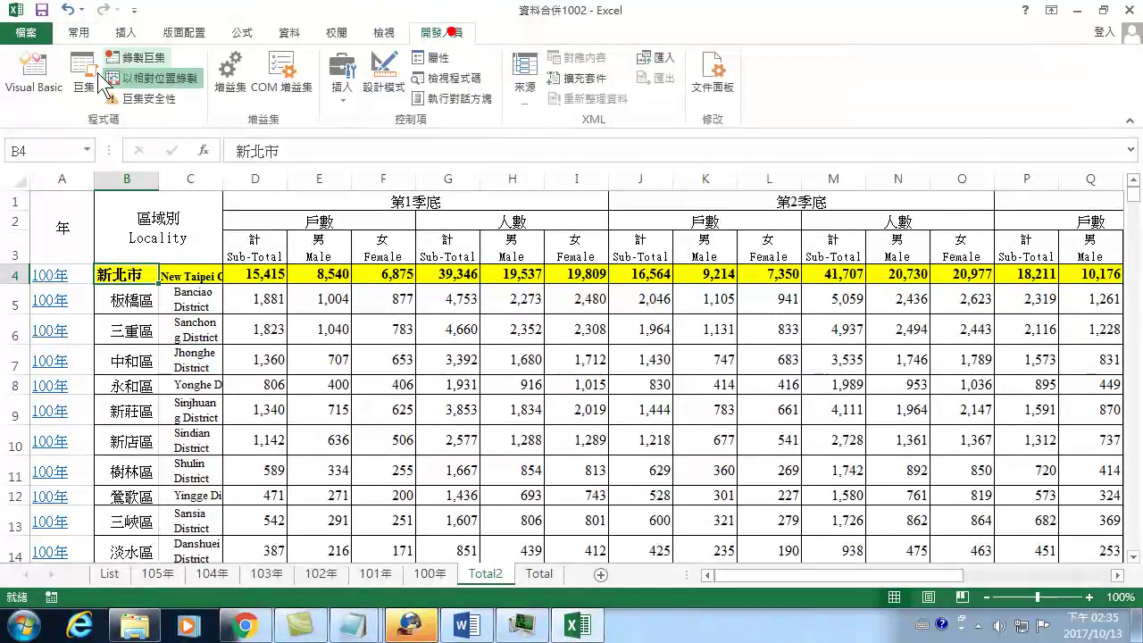
{"action": "left_click", "coordinate": [83, 72]}
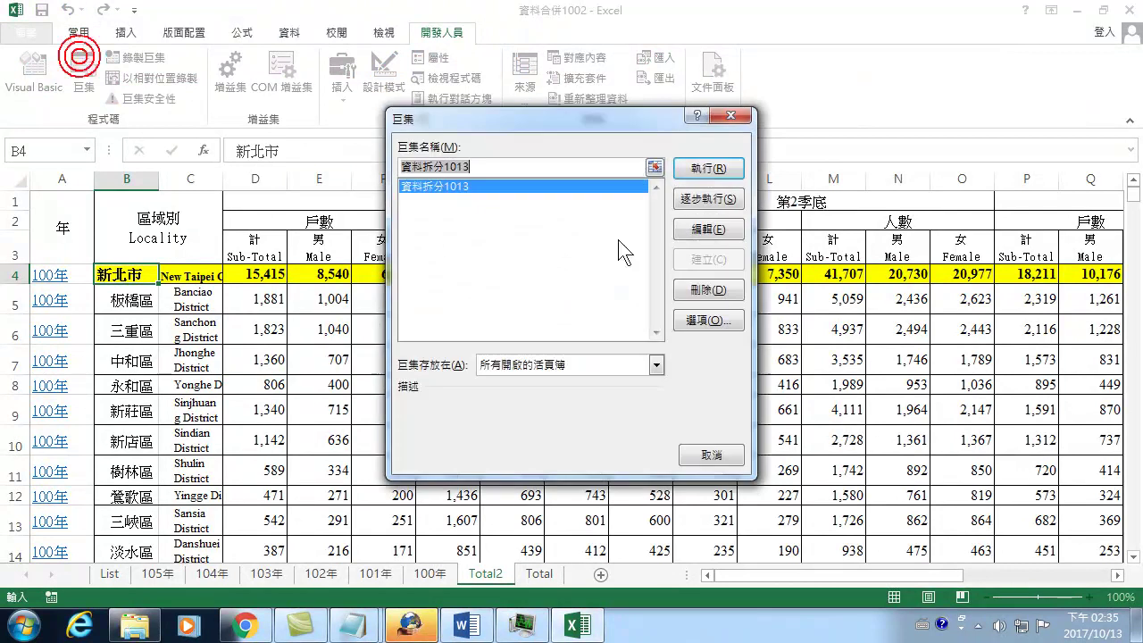
{"action": "left_click", "coordinate": [708, 165]}
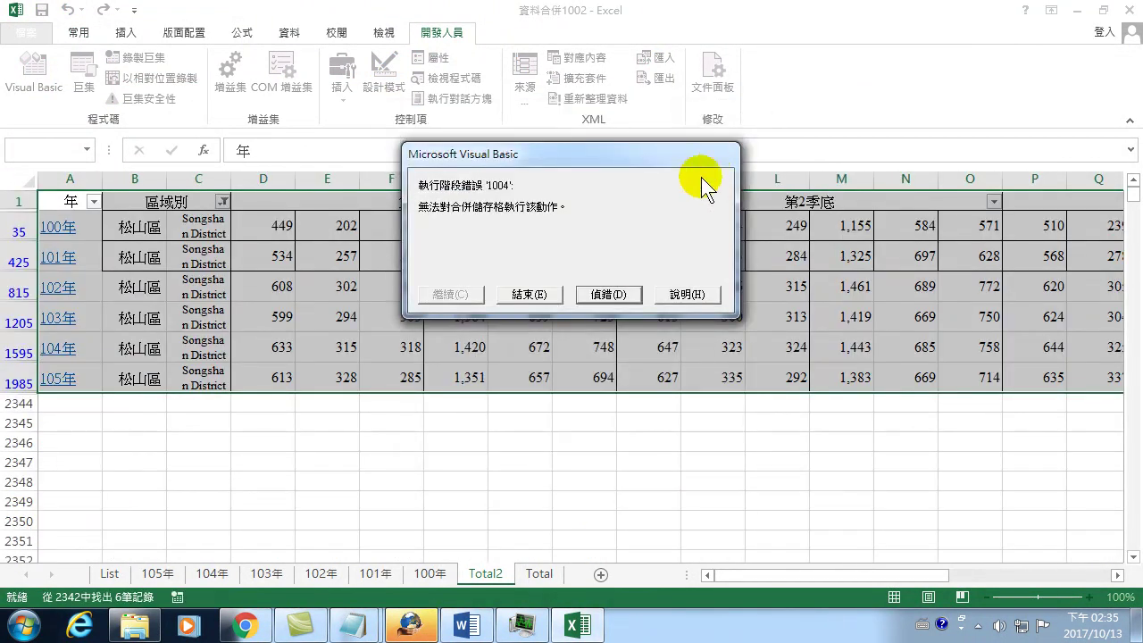
{"action": "left_click", "coordinate": [607, 293]}
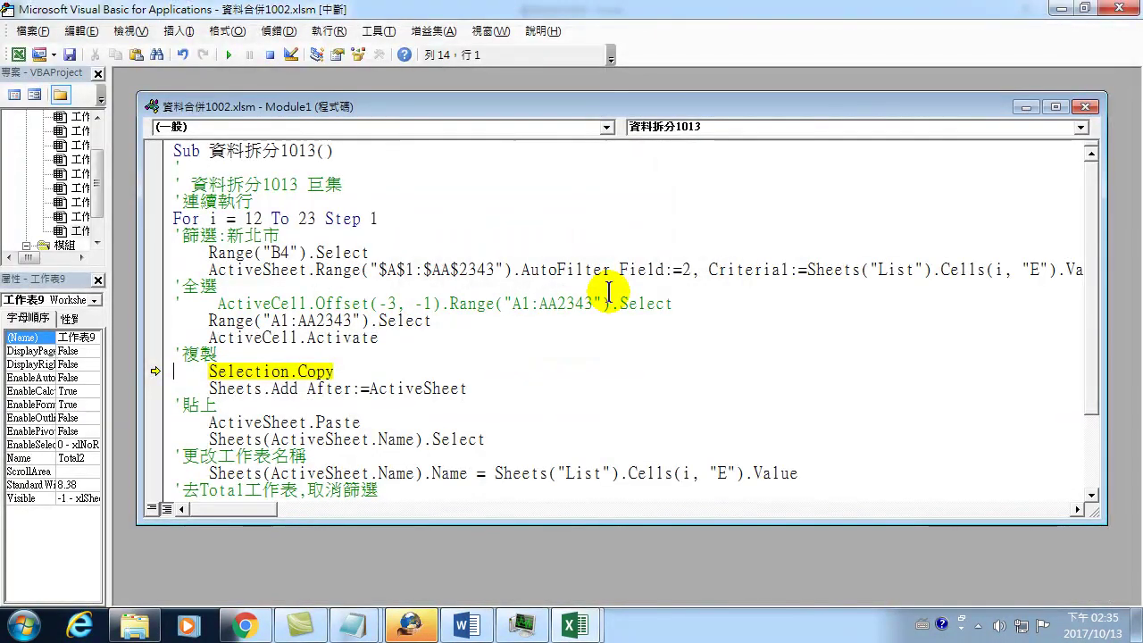
- Stop debugging and turn off the filter on Total2
{"action": "left_click", "coordinate": [1121, 9]}
{"action": "left_click", "coordinate": [551, 370]}
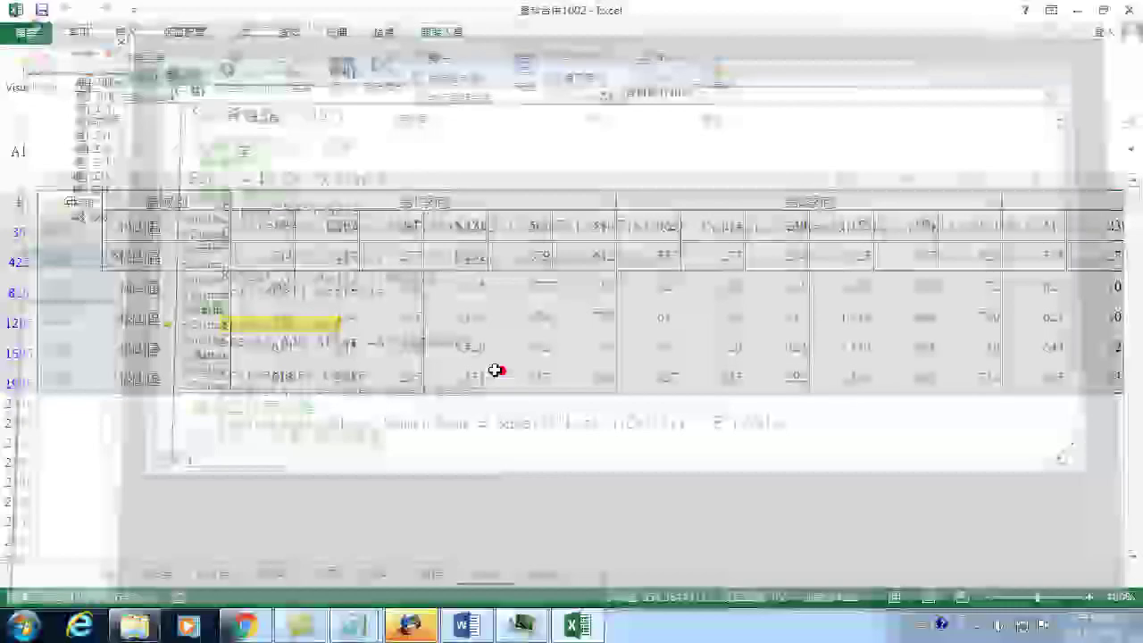
{"action": "left_click", "coordinate": [78, 201]}
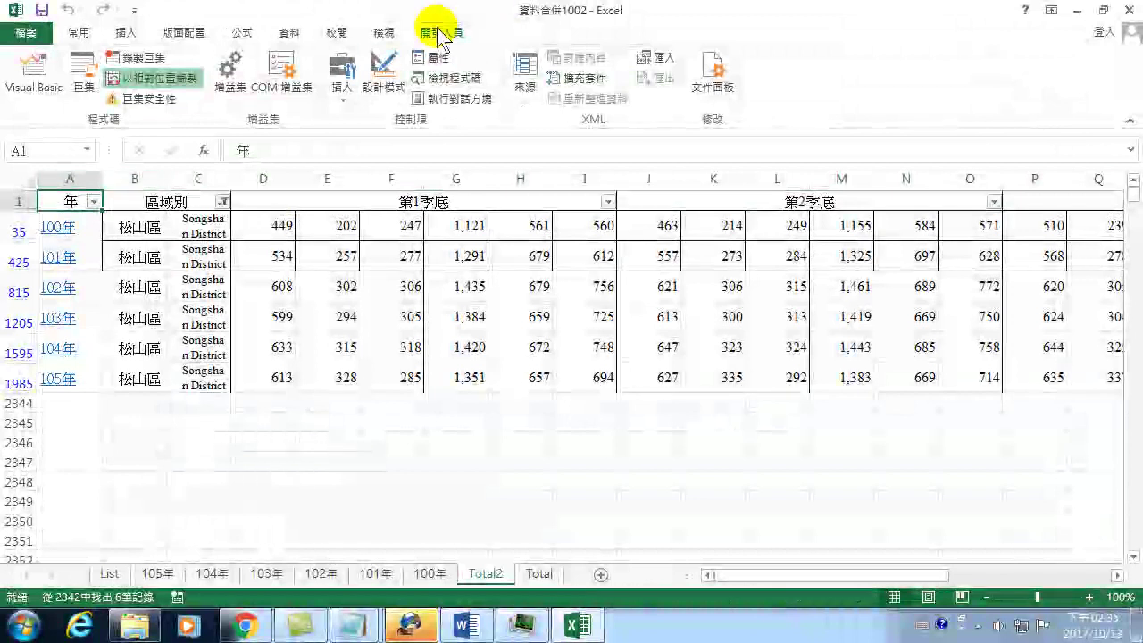
{"action": "left_click", "coordinate": [78, 35]}
{"action": "left_click", "coordinate": [1013, 84]}
{"action": "left_click", "coordinate": [1018, 197]}
- From cell B4, step into 資料拆分1013 with the code editor snapped beside the sheet
{"action": "left_click", "coordinate": [443, 33]}
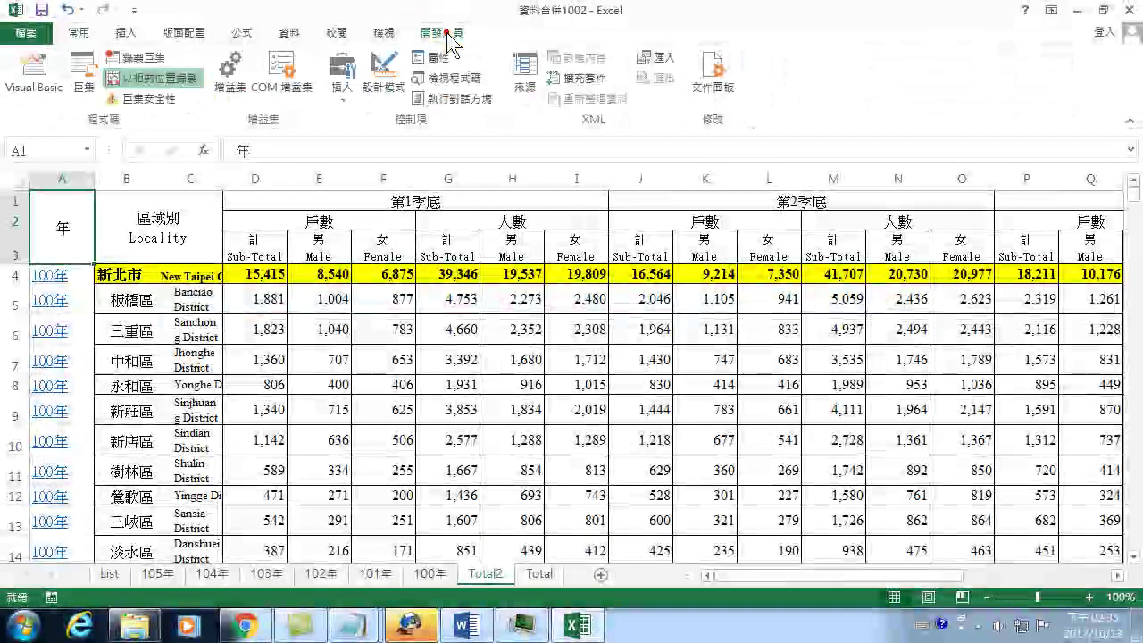
{"action": "left_click", "coordinate": [116, 275]}
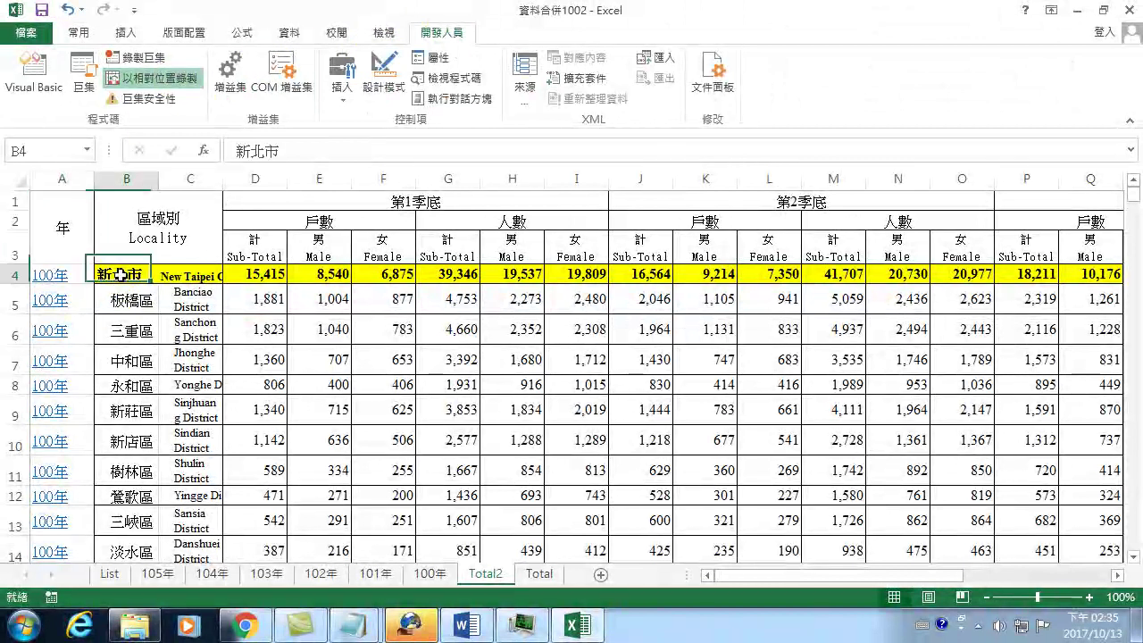
{"action": "left_click", "coordinate": [89, 72]}
{"action": "left_click", "coordinate": [701, 200]}
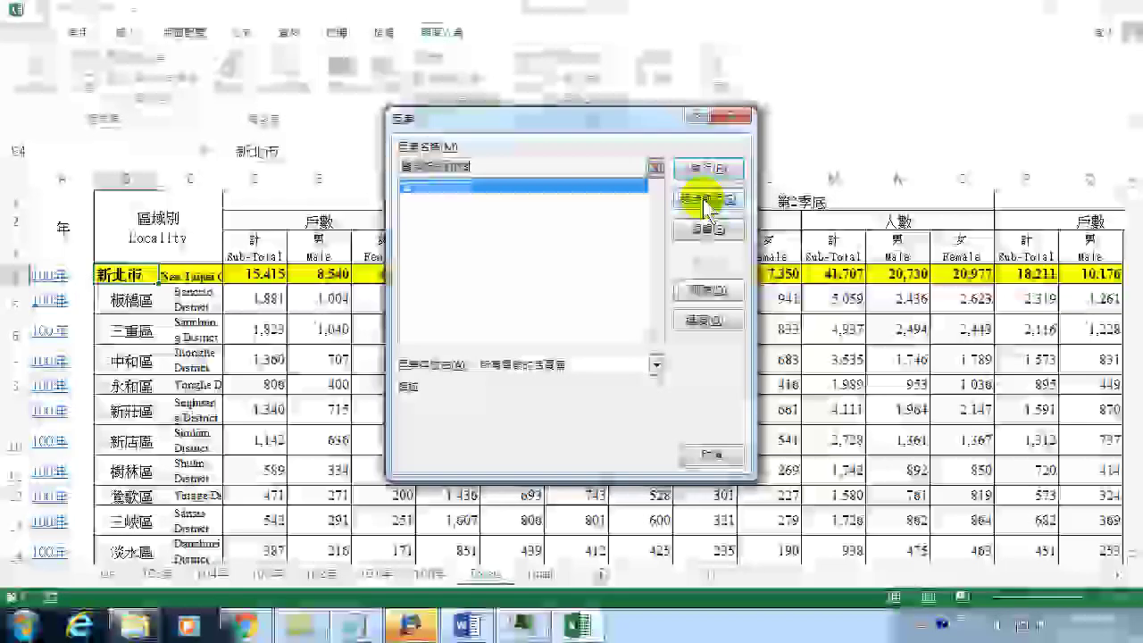
{"action": "left_click_drag", "start_coordinate": [474, 9], "coordinate": [1136, 18]}
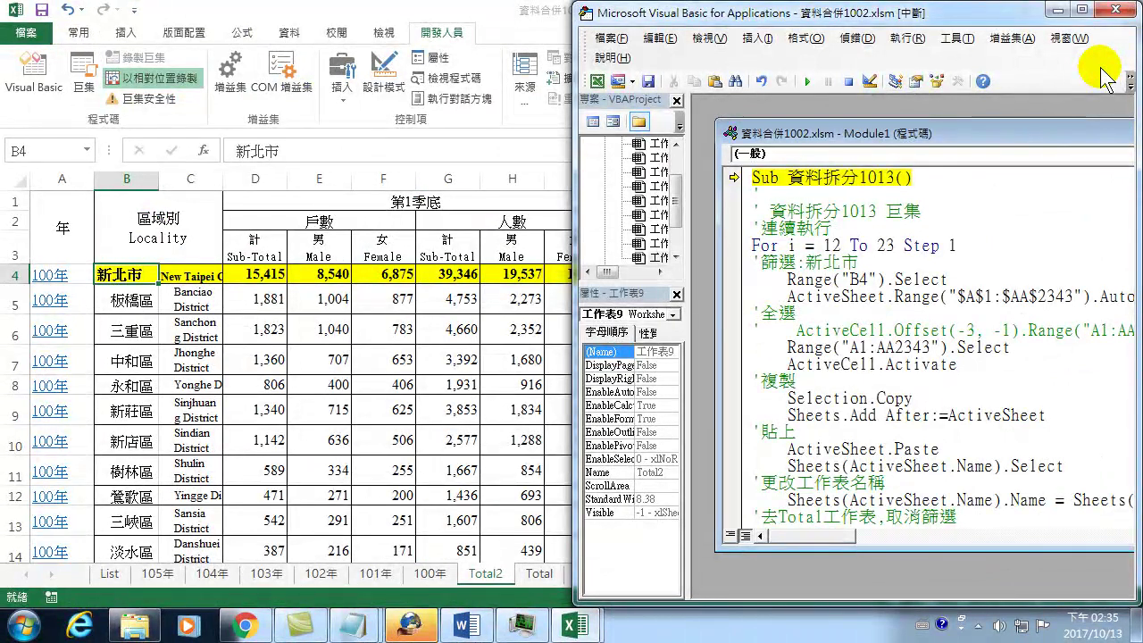
- Execute the macro line by line (B4, district filter, A1:AA2343) until the copy raises error 1004
{"action": "key", "text": "F8"}
{"action": "key", "text": "F8"}
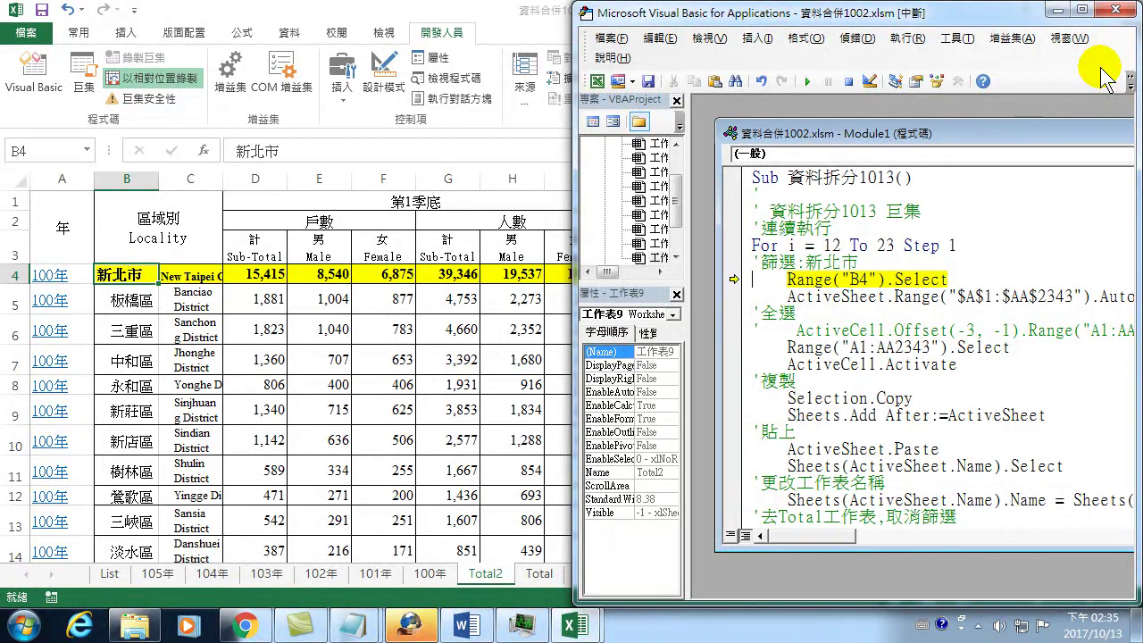
{"action": "key", "text": "F8"}
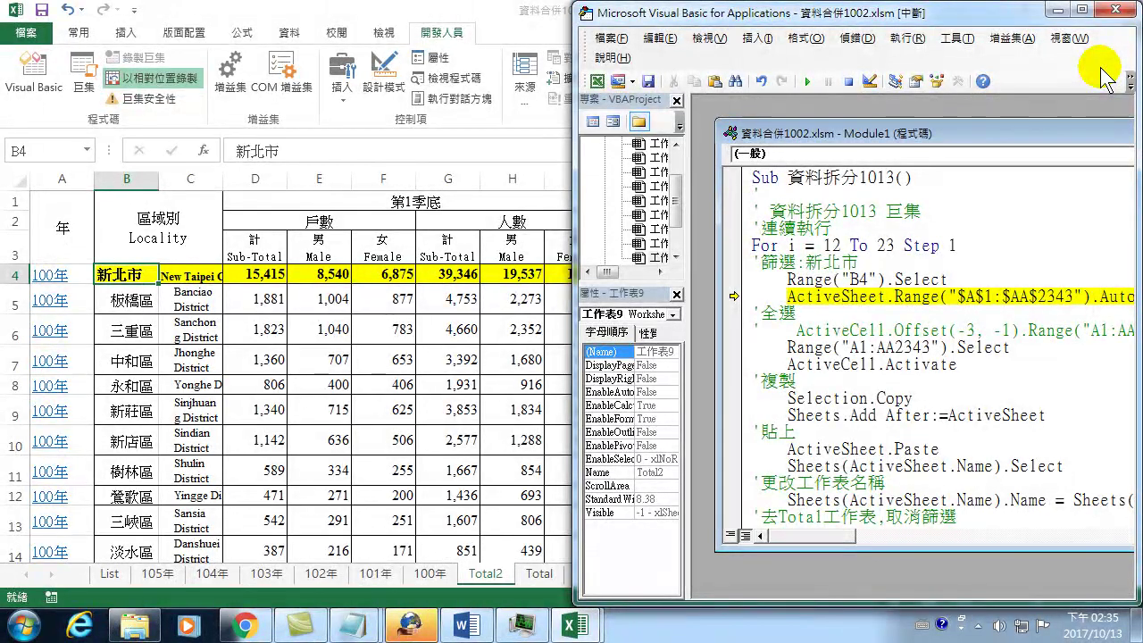
{"action": "key", "text": "F8"}
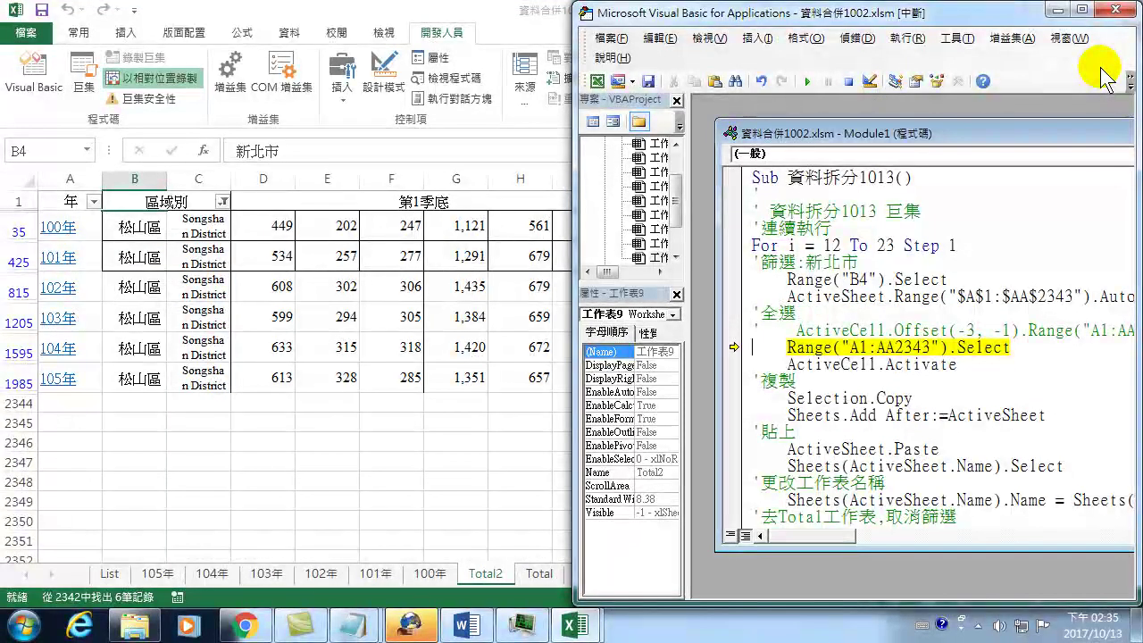
{"action": "key", "text": "F8"}
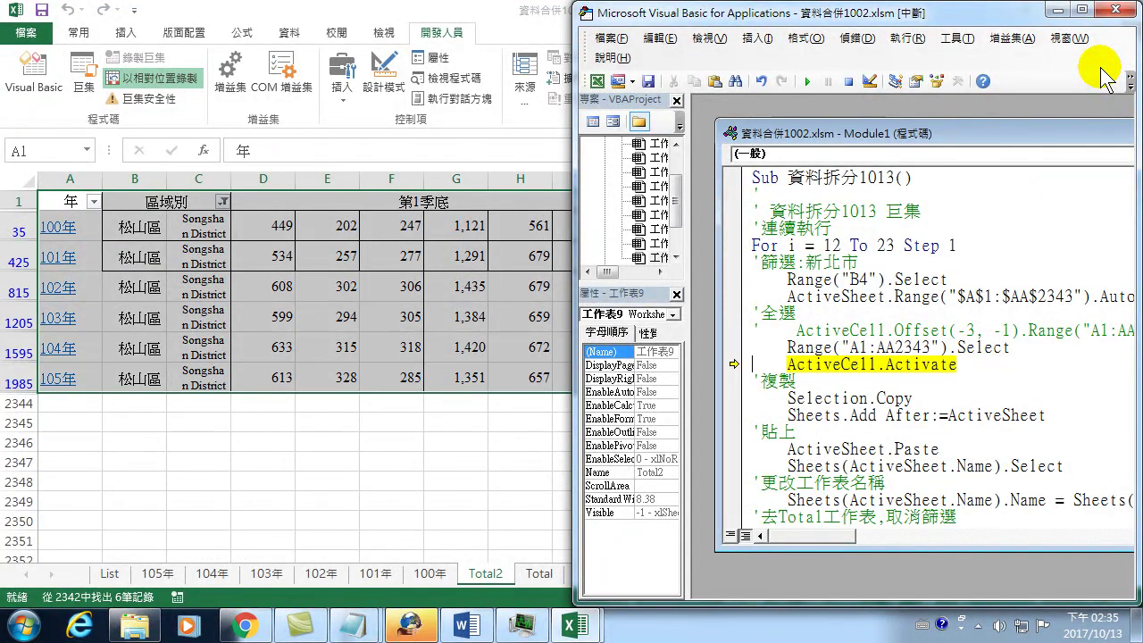
{"action": "key", "text": "F8"}
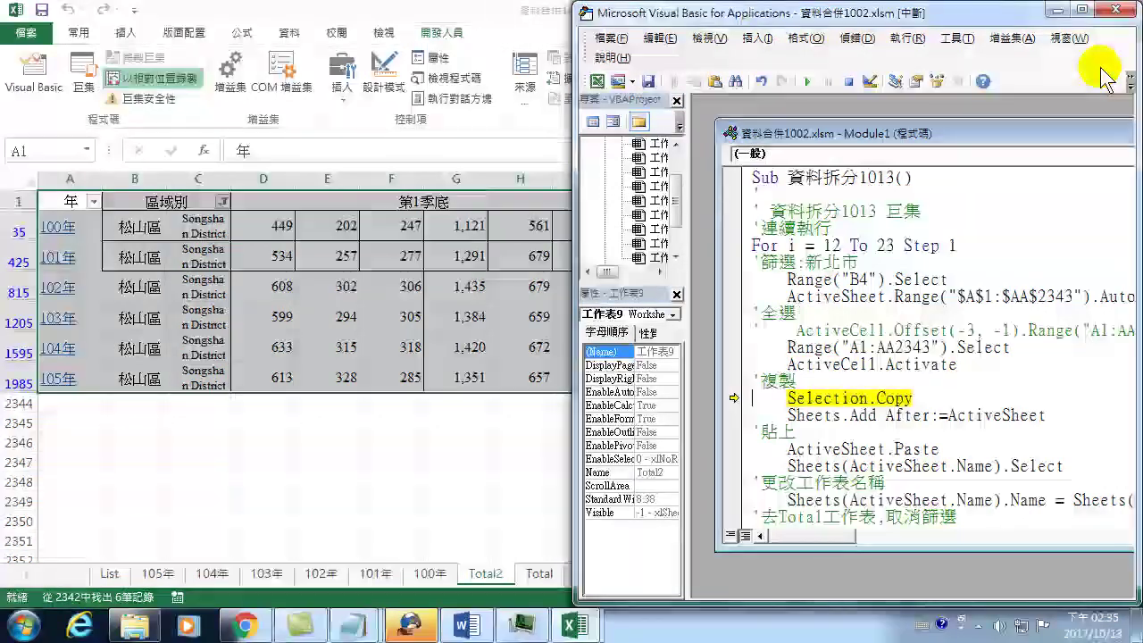
{"action": "key", "text": "F8"}
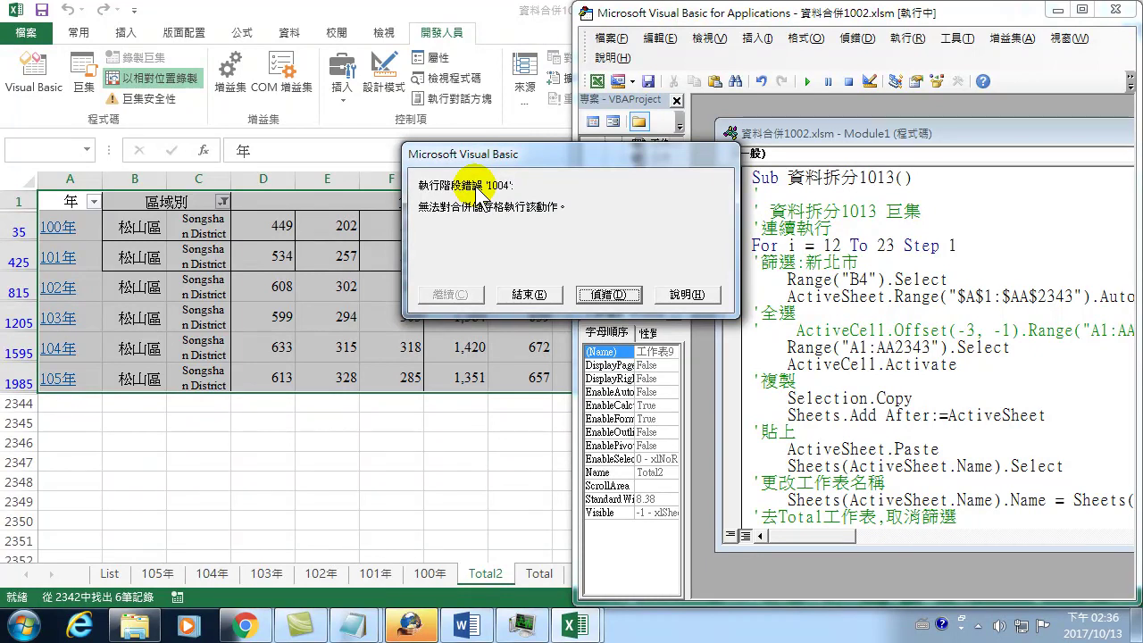
- End the failed macro run and return to the worksheet at cell A1 without running any macro
{"action": "left_click", "coordinate": [530, 295]}
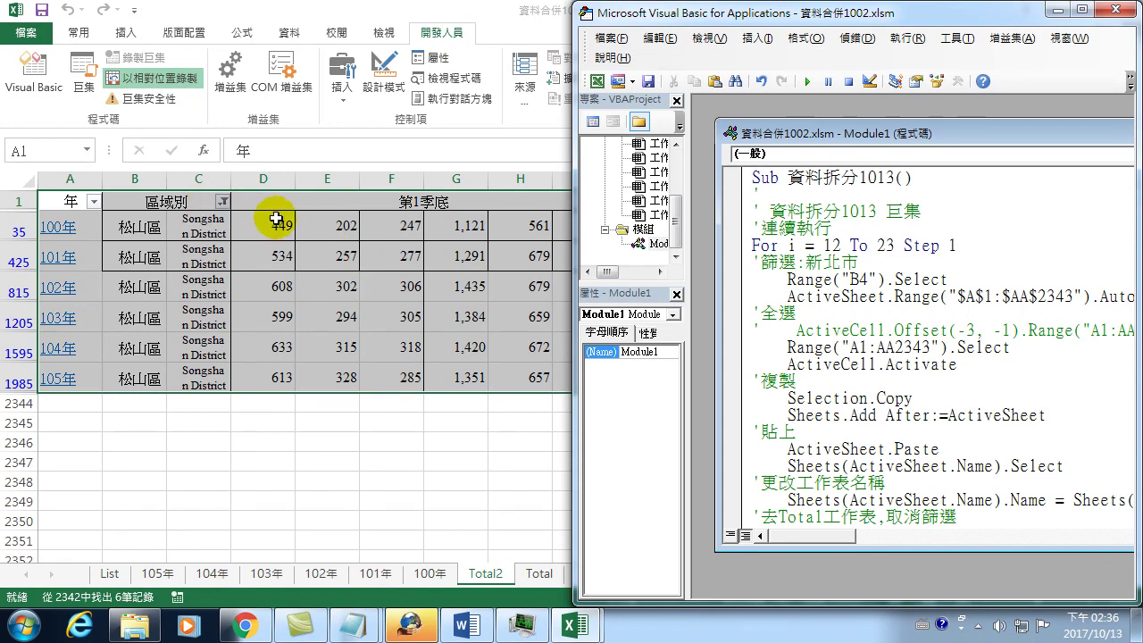
{"action": "left_click", "coordinate": [241, 256]}
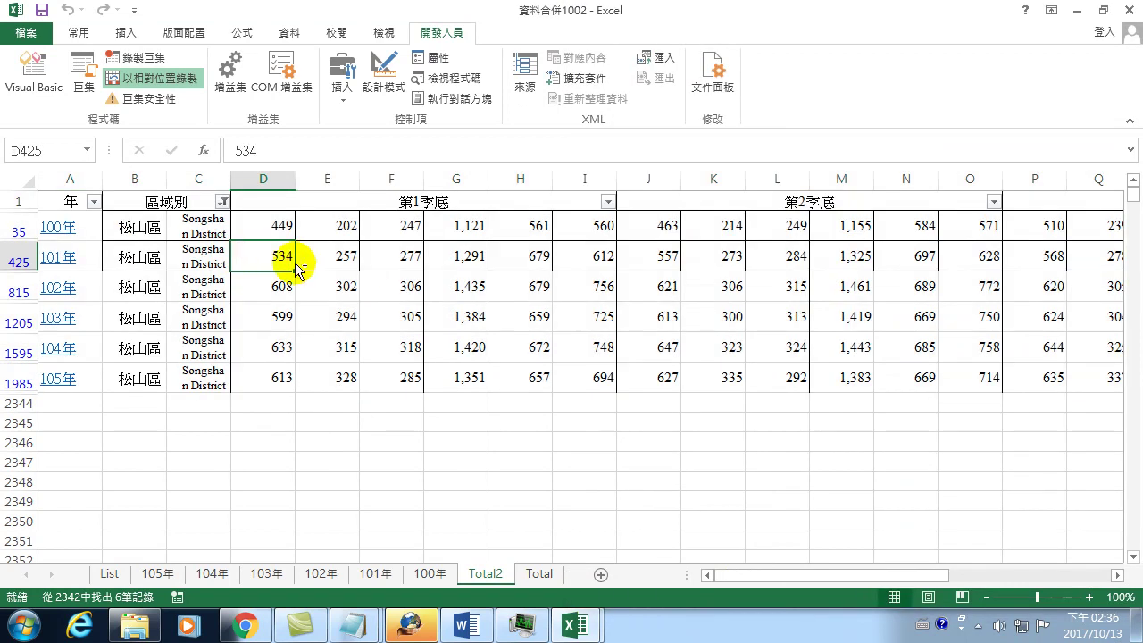
{"action": "key", "text": "ctrl+Home"}
{"action": "left_click", "coordinate": [84, 61]}
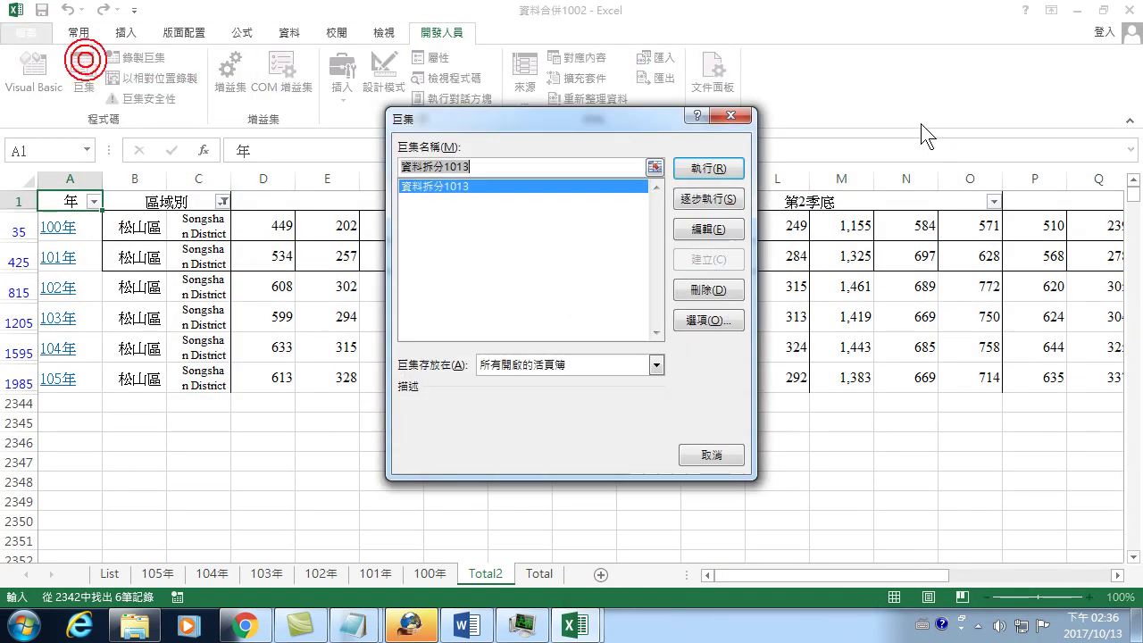
{"action": "left_click", "coordinate": [712, 455]}
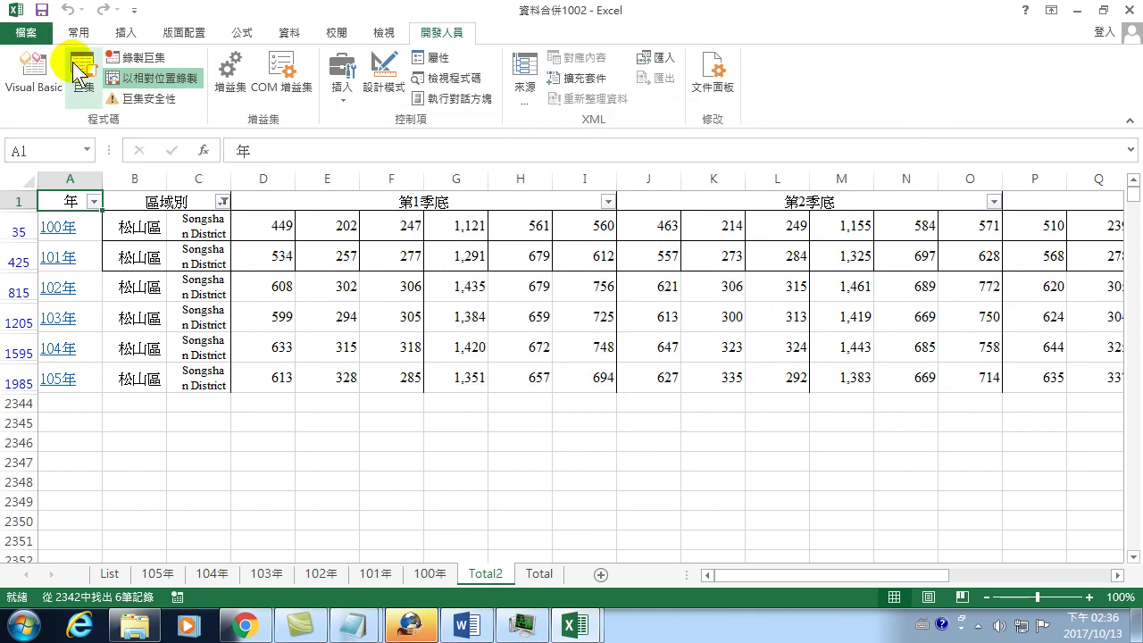
{"action": "left_click", "coordinate": [77, 67]}
{"action": "left_click", "coordinate": [729, 114]}
- Turn off the AutoFilter on Total2 so every row shows
{"action": "left_click", "coordinate": [79, 34]}
{"action": "left_click", "coordinate": [1013, 77]}
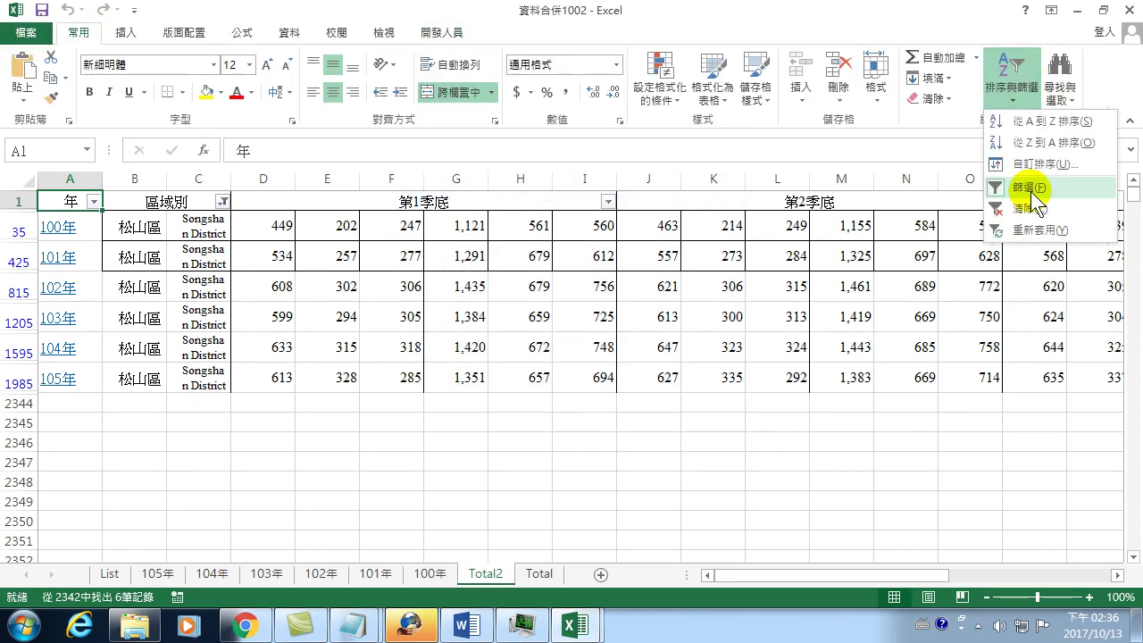
{"action": "left_click", "coordinate": [1032, 191]}
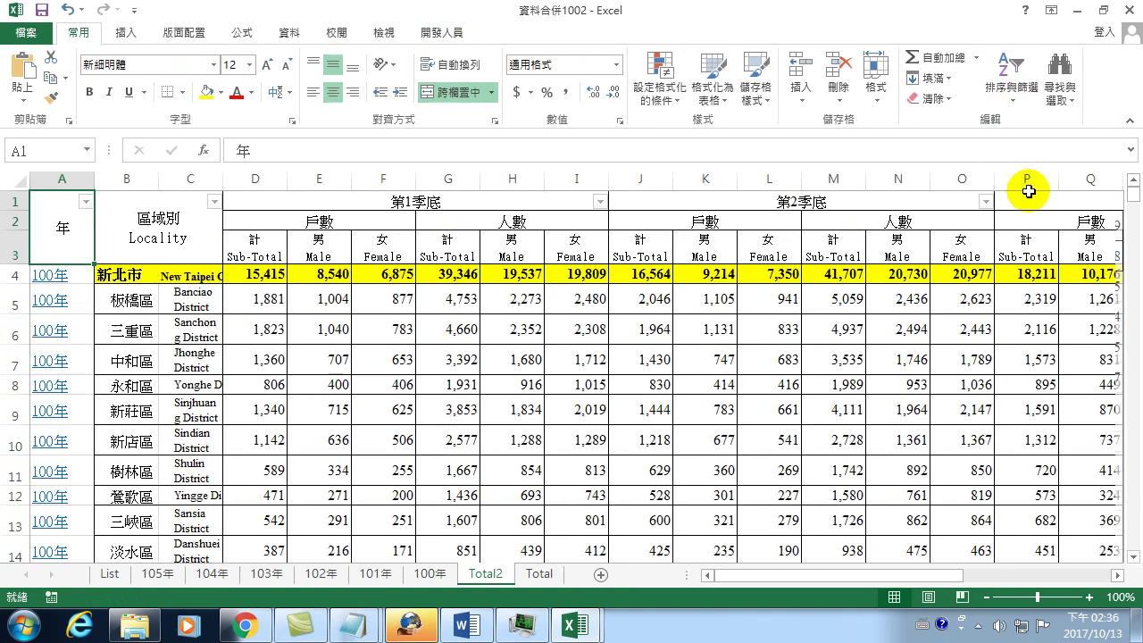
- Unmerge the header cells A1 through C3
{"action": "left_click", "coordinate": [141, 279]}
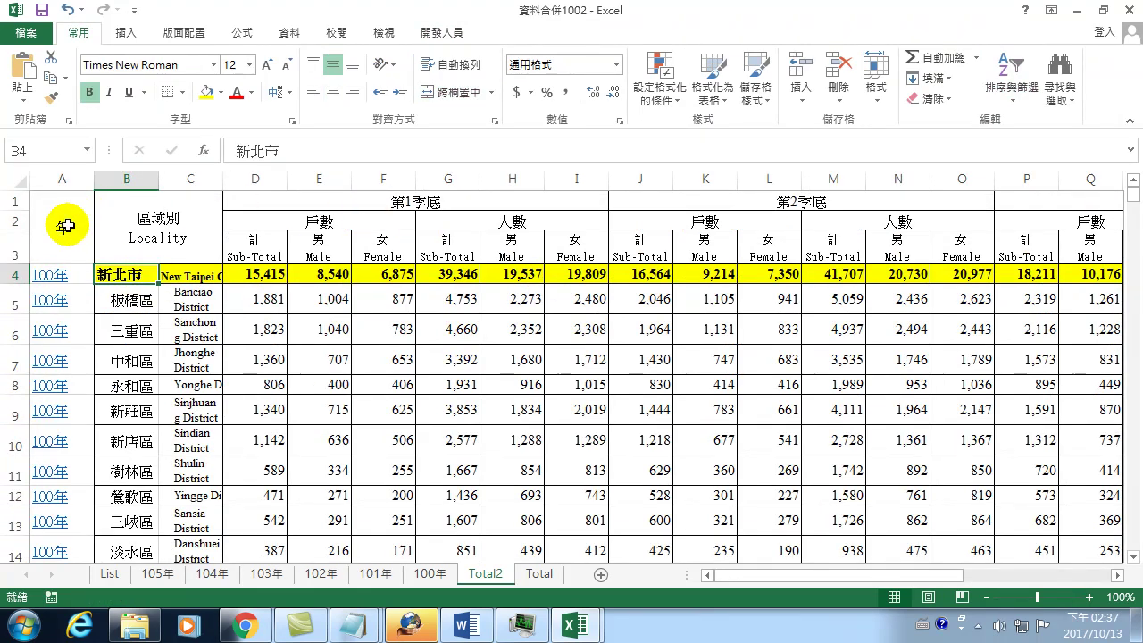
{"action": "left_click", "coordinate": [70, 218]}
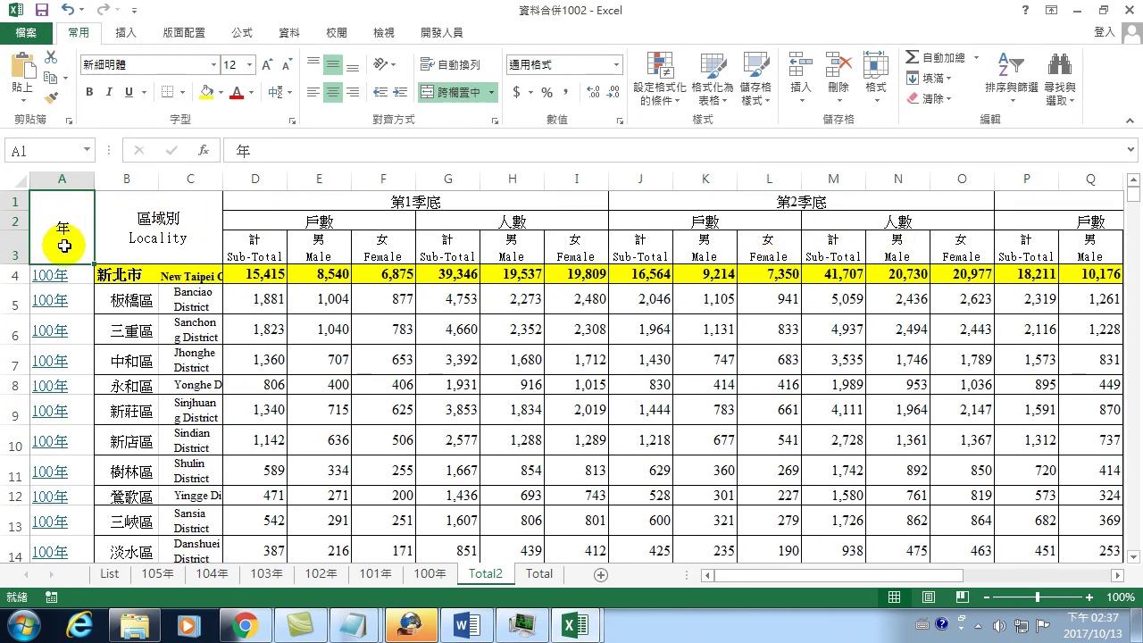
{"action": "left_click_drag", "start_coordinate": [65, 246], "coordinate": [199, 218]}
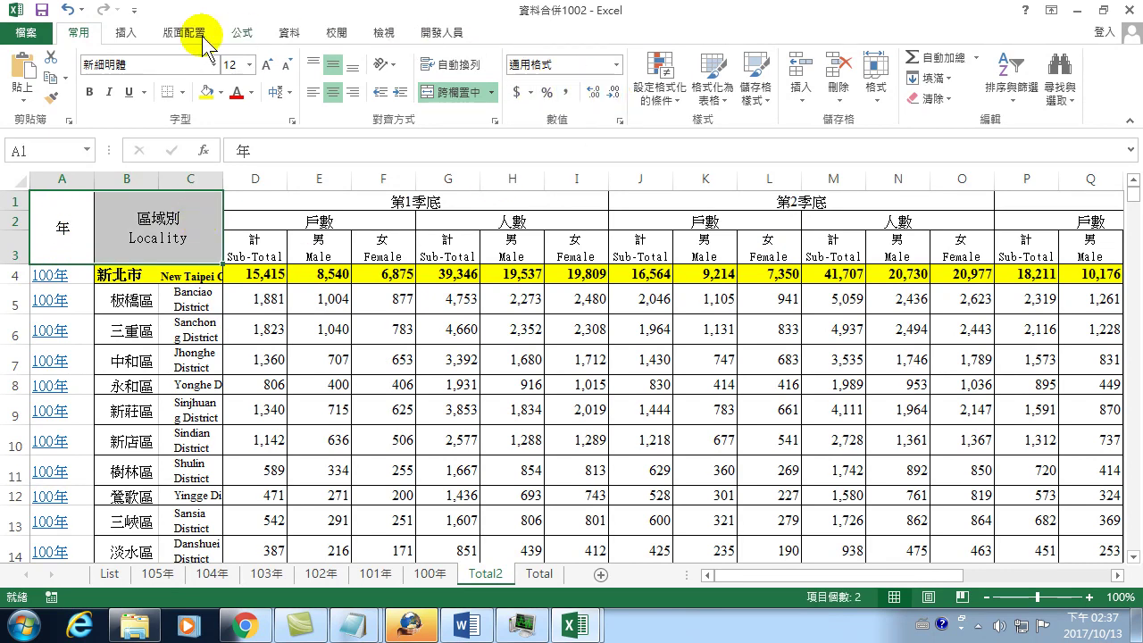
{"action": "left_click", "coordinate": [454, 94]}
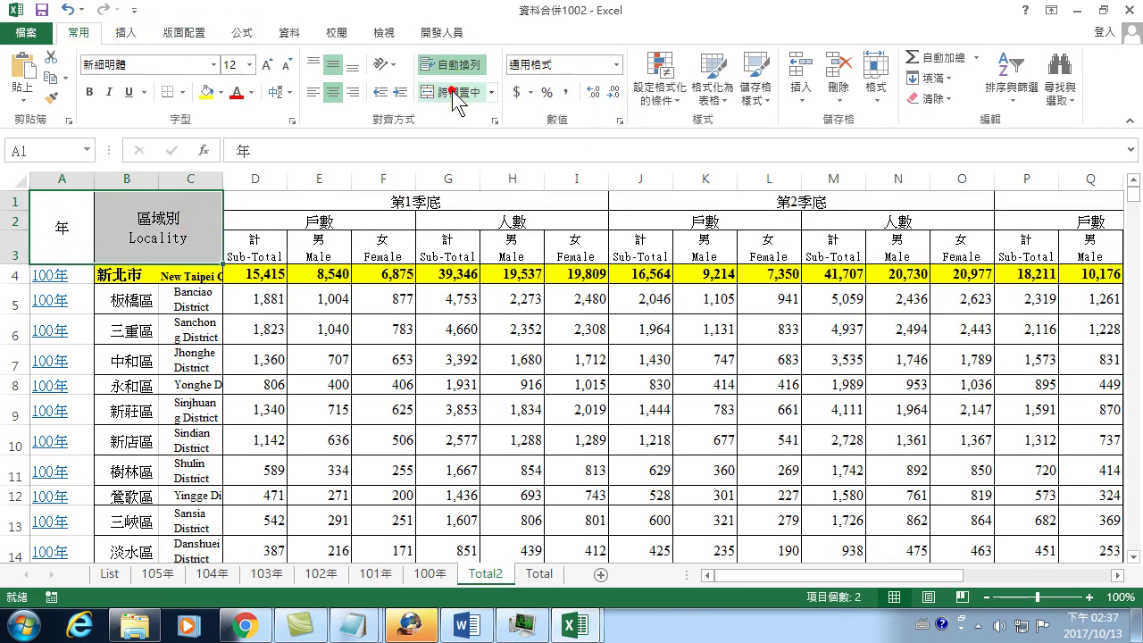
- Copy the 區域別 Locality header from B3 into the empty C3
{"action": "mouse_move", "coordinate": [51, 198]}
{"action": "left_mouse_down"}
{"action": "mouse_move", "coordinate": [114, 210]}
{"action": "mouse_move", "coordinate": [115, 248]}
{"action": "left_mouse_up"}
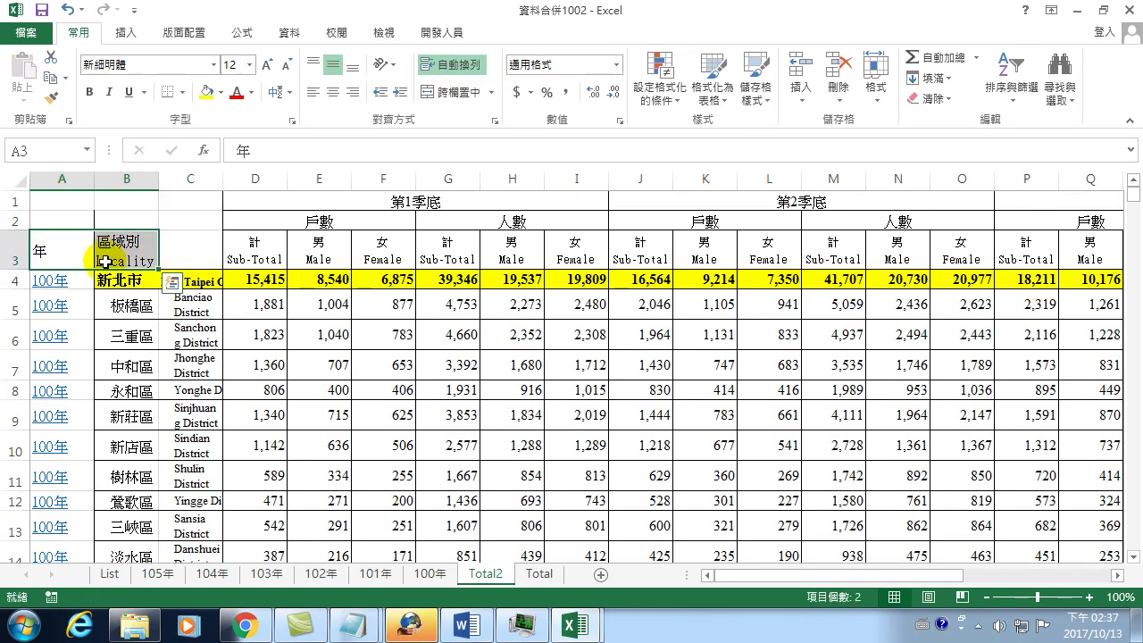
{"action": "left_click", "coordinate": [183, 254]}
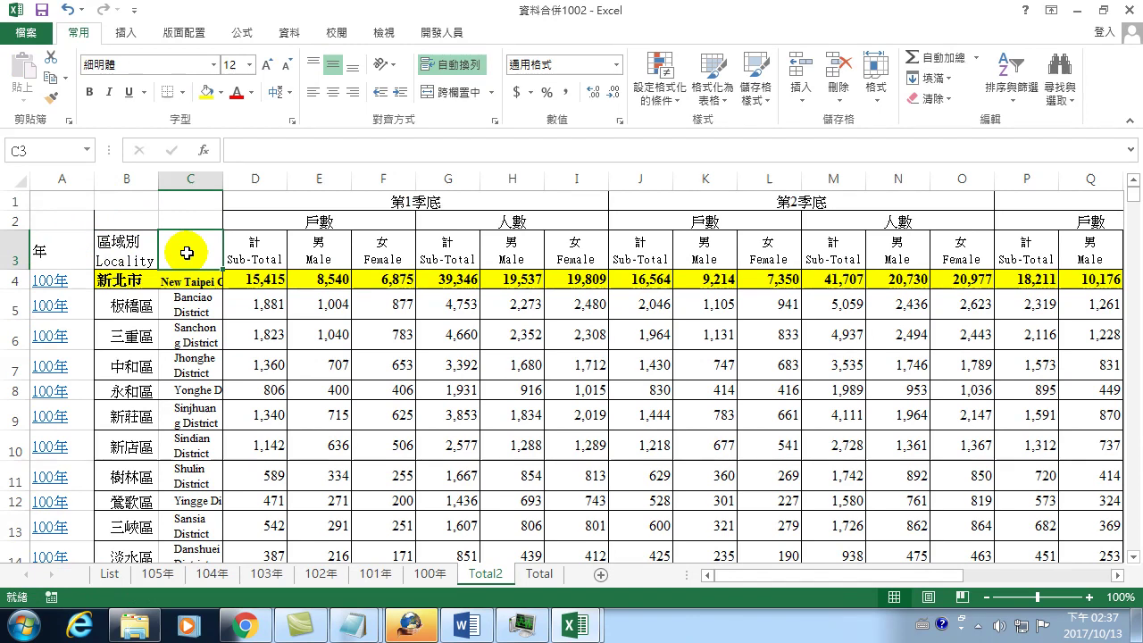
{"action": "left_click", "coordinate": [130, 242]}
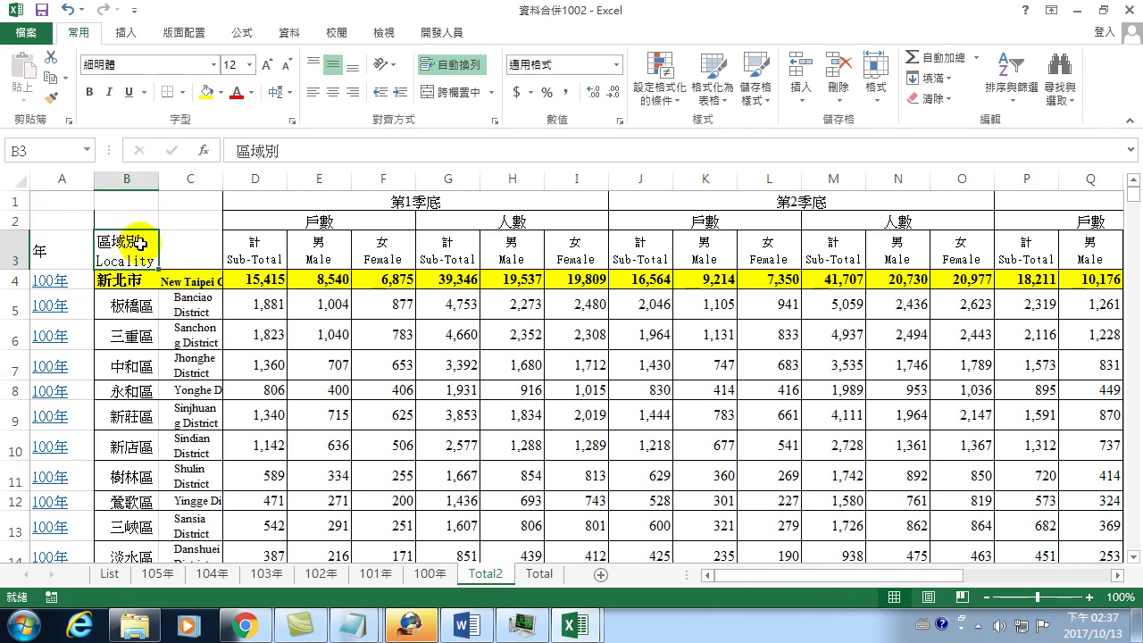
{"action": "key", "text": "ctrl+c"}
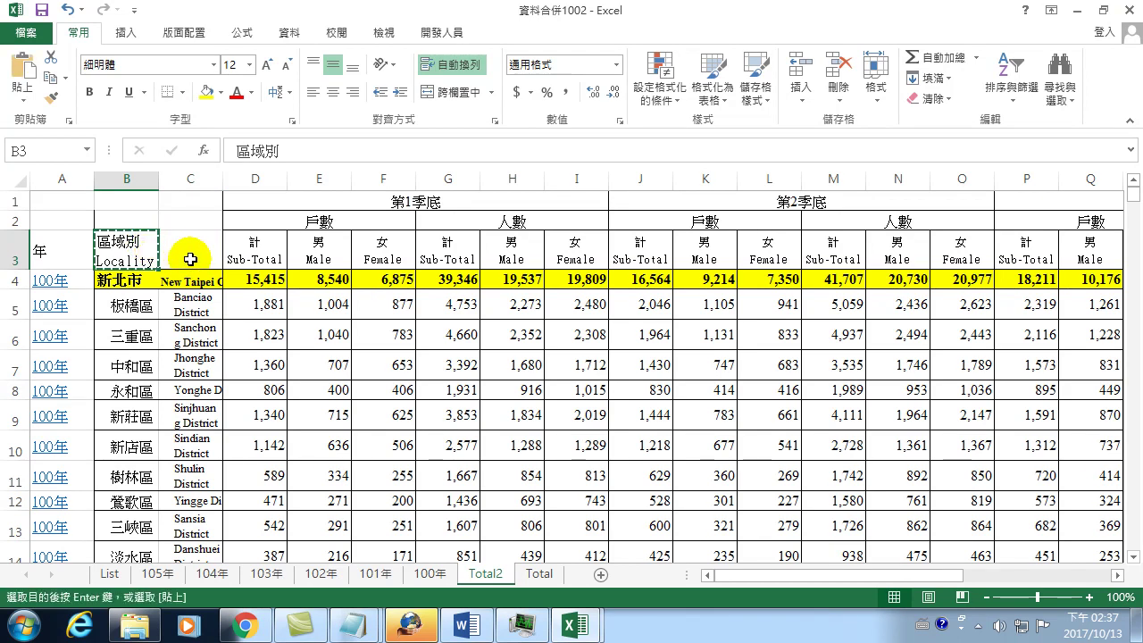
{"action": "left_click", "coordinate": [190, 255]}
{"action": "key", "text": "ctrl+v"}
{"action": "left_click", "coordinate": [337, 255]}
{"action": "key", "text": "Right"}
{"action": "key", "text": "Right"}
{"action": "key", "text": "Right"}
{"action": "key", "text": "Right"}
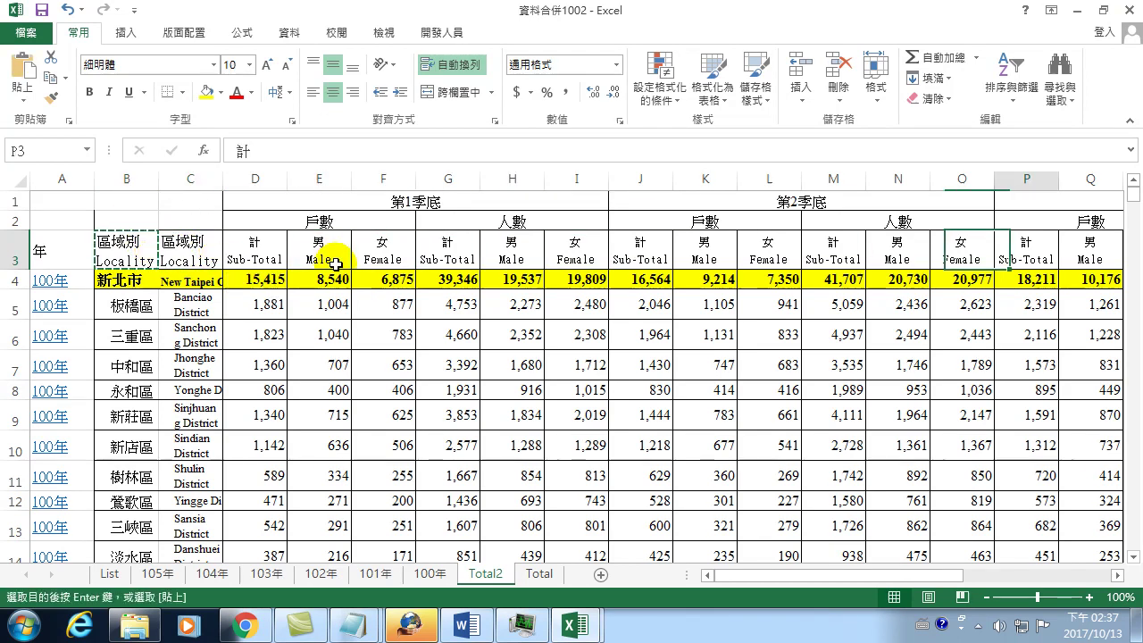
{"action": "key", "text": "Right"}
{"action": "key", "text": "Right"}
{"action": "key", "text": "Right"}
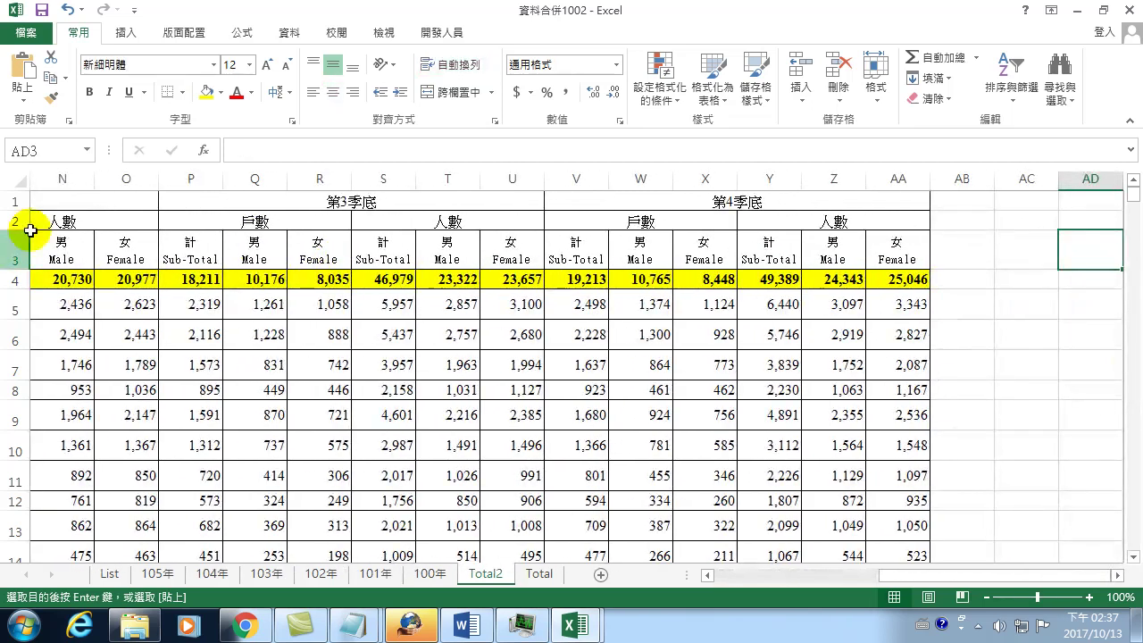
- Delete the top two title rows so the header sits in row 1
{"action": "left_click_drag", "start_coordinate": [16, 201], "coordinate": [16, 220]}
{"action": "right_click", "coordinate": [86, 207]}
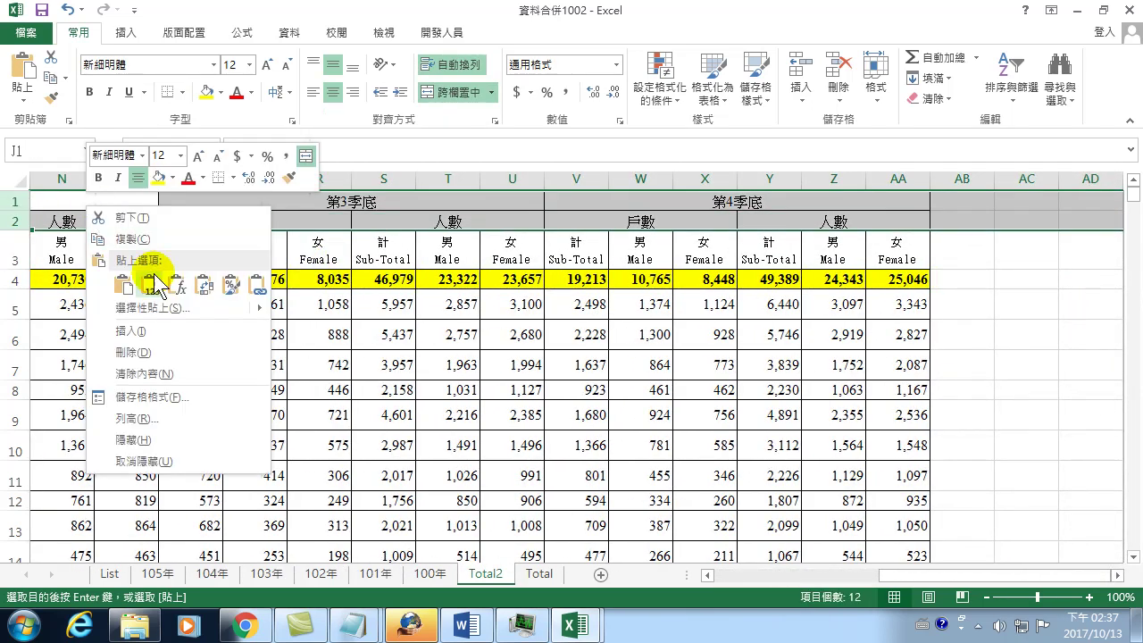
{"action": "left_click", "coordinate": [145, 350]}
{"action": "key", "text": "ctrl+Home"}
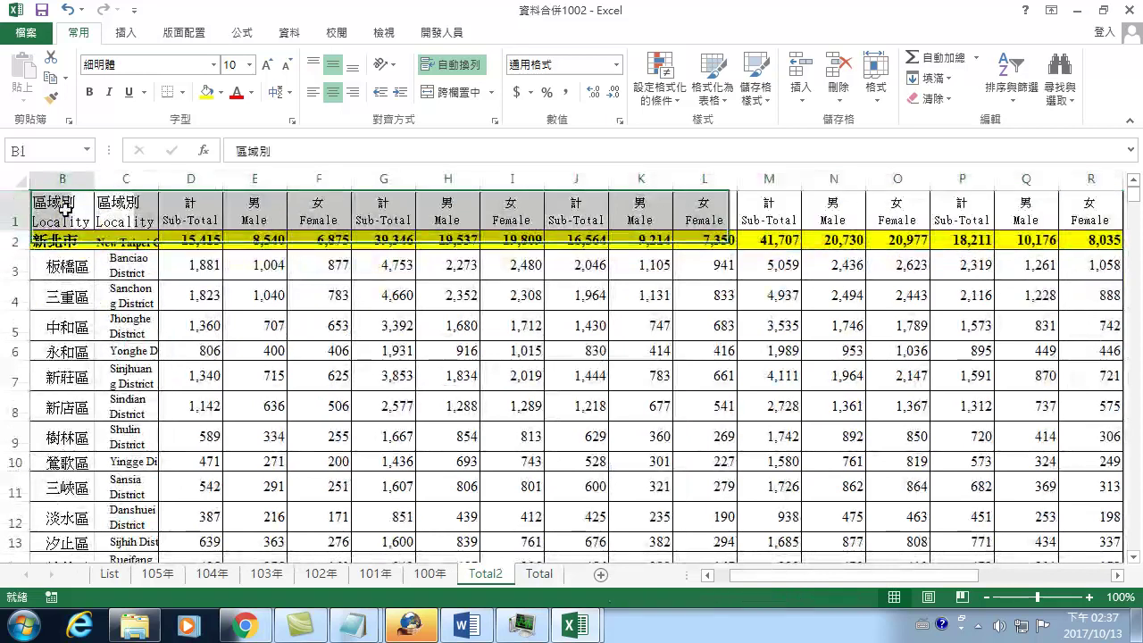
{"action": "key", "text": "Left"}
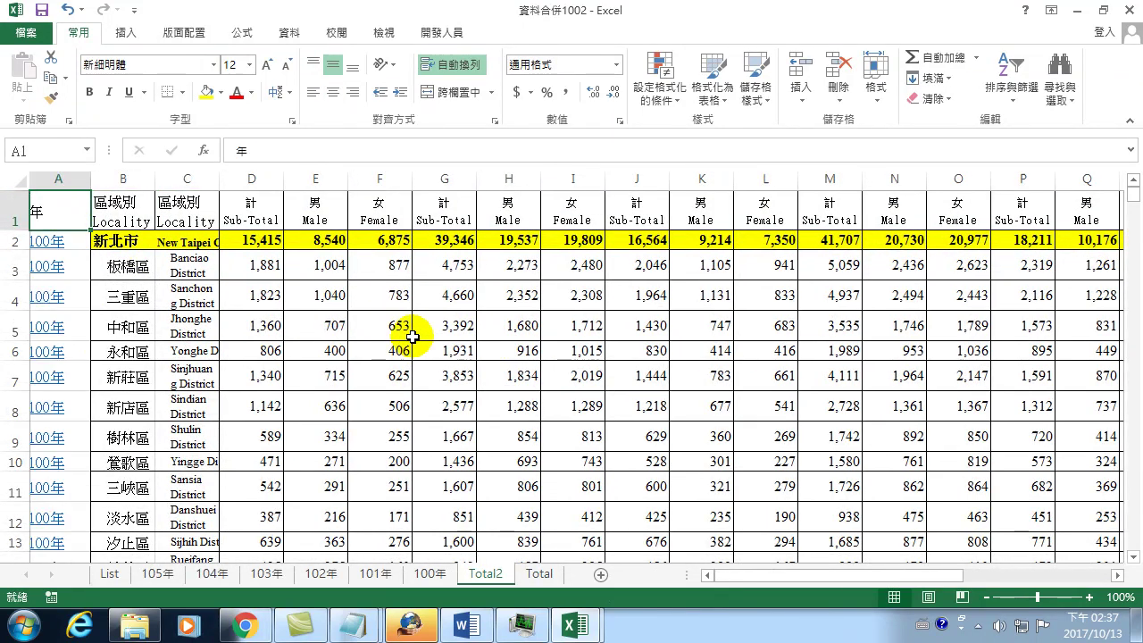
- Rename the C1 header to 區域別2
{"action": "left_click", "coordinate": [128, 241]}
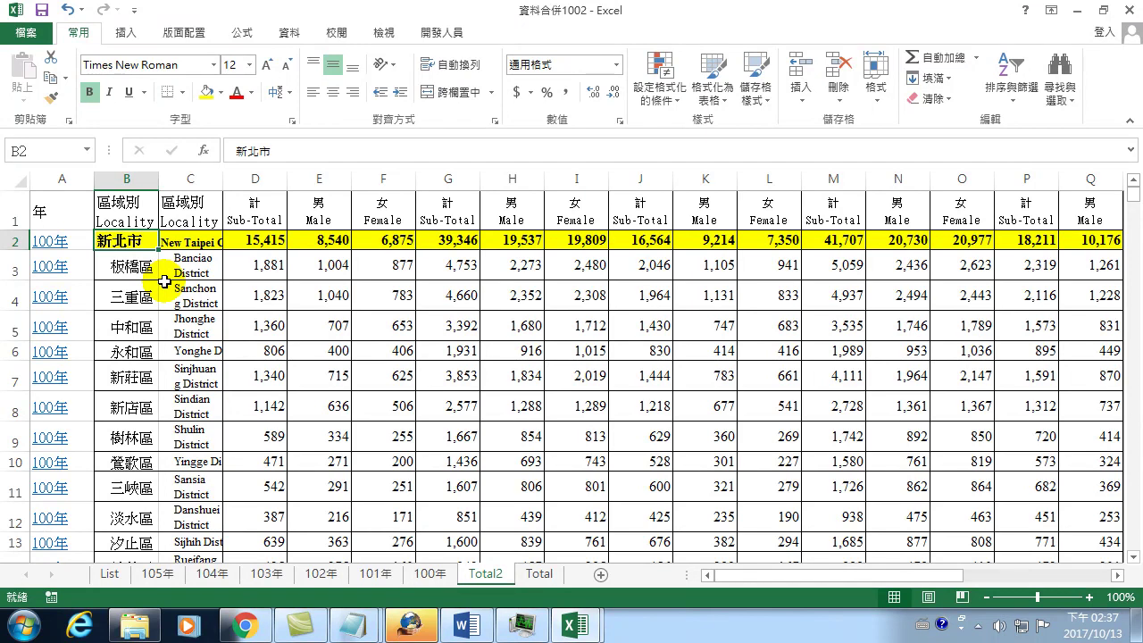
{"action": "left_click", "coordinate": [185, 203]}
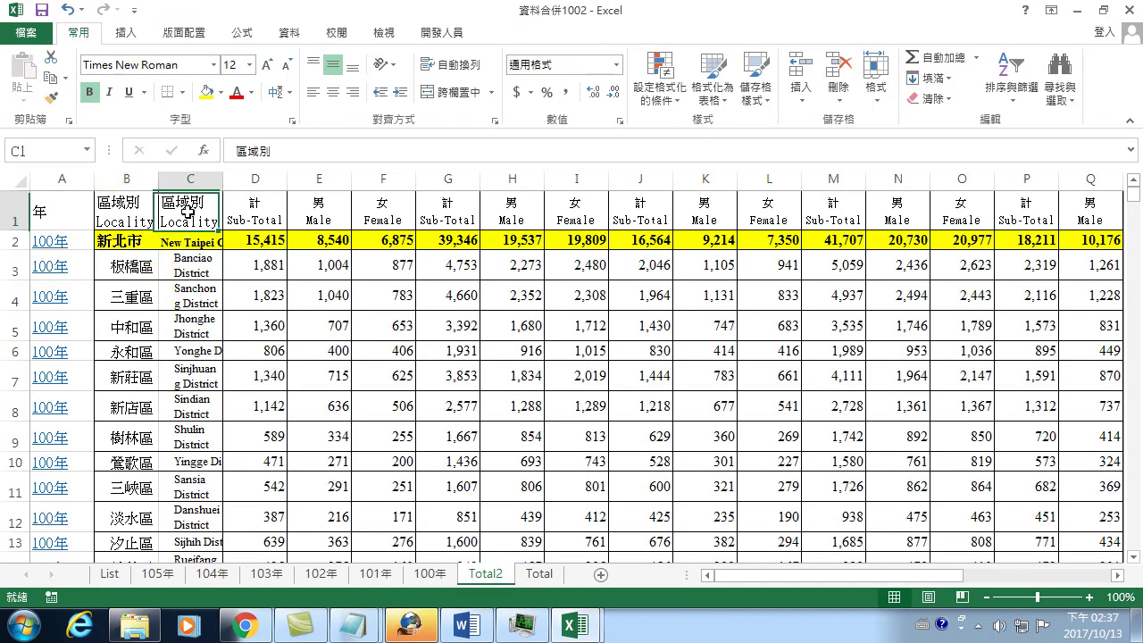
{"action": "left_click", "coordinate": [289, 152]}
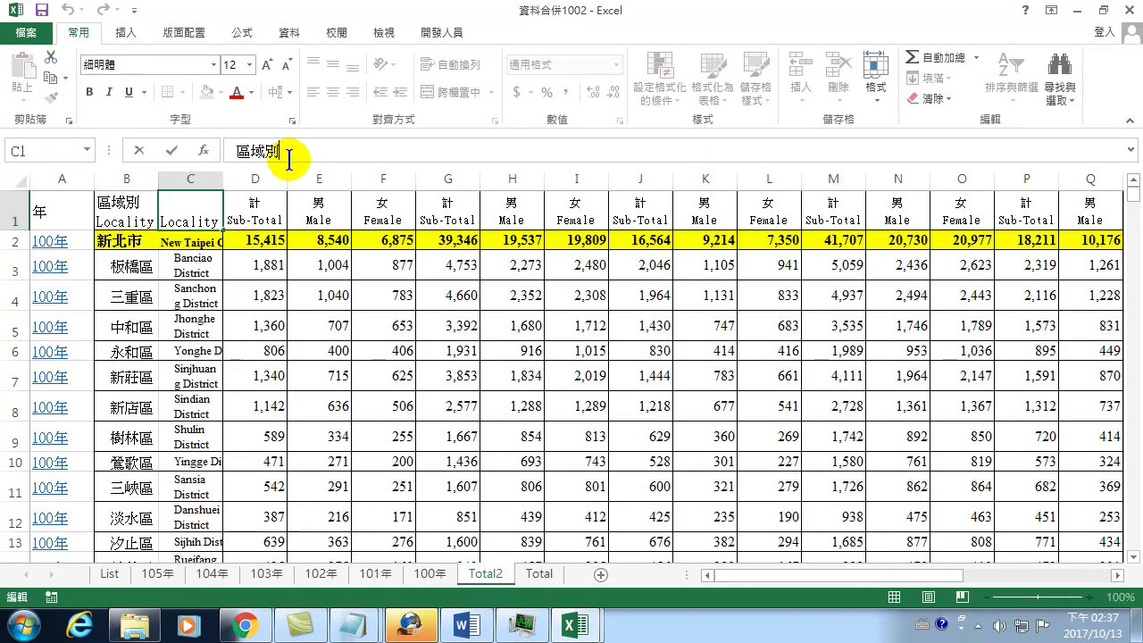
{"action": "type", "text": "2"}
{"action": "key", "text": "Return"}
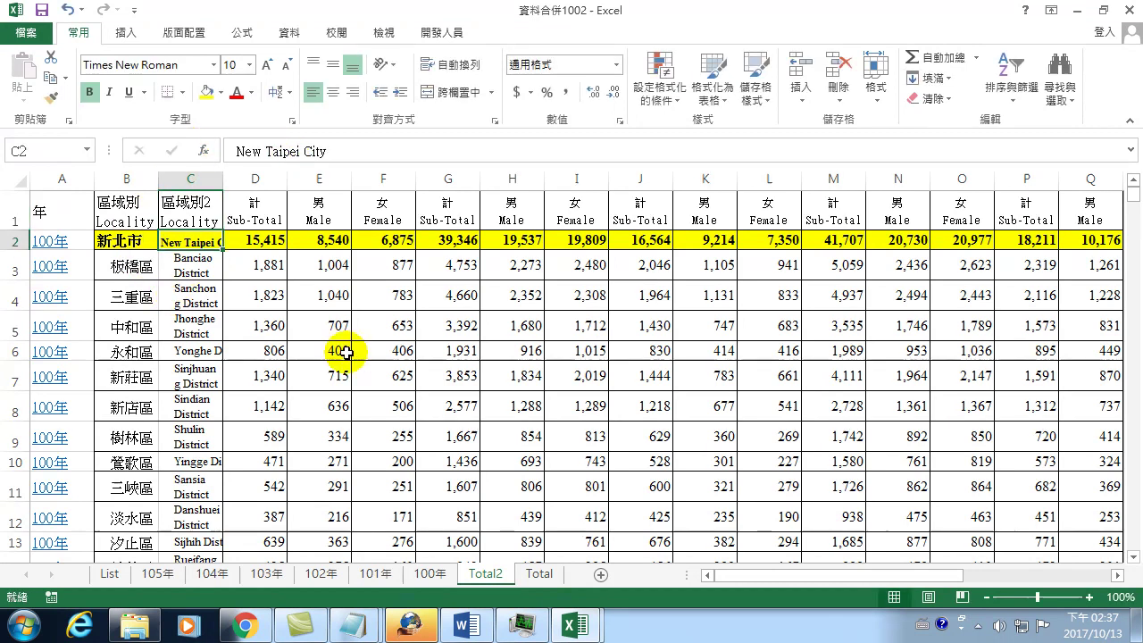
{"action": "left_click", "coordinate": [145, 251]}
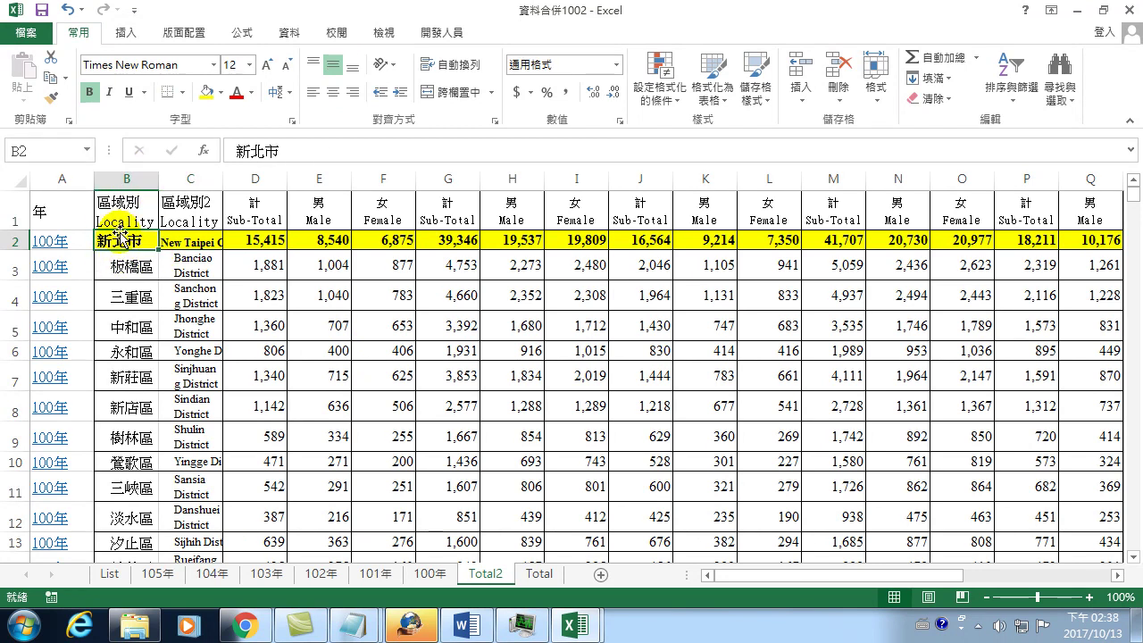
- In 資料拆分1013's code, change Range("B4") to Range("B2") and return to Excel with Alt+F11
{"action": "scroll", "coordinate": [332, 428], "scroll_direction": "down", "scroll_amount": 3}
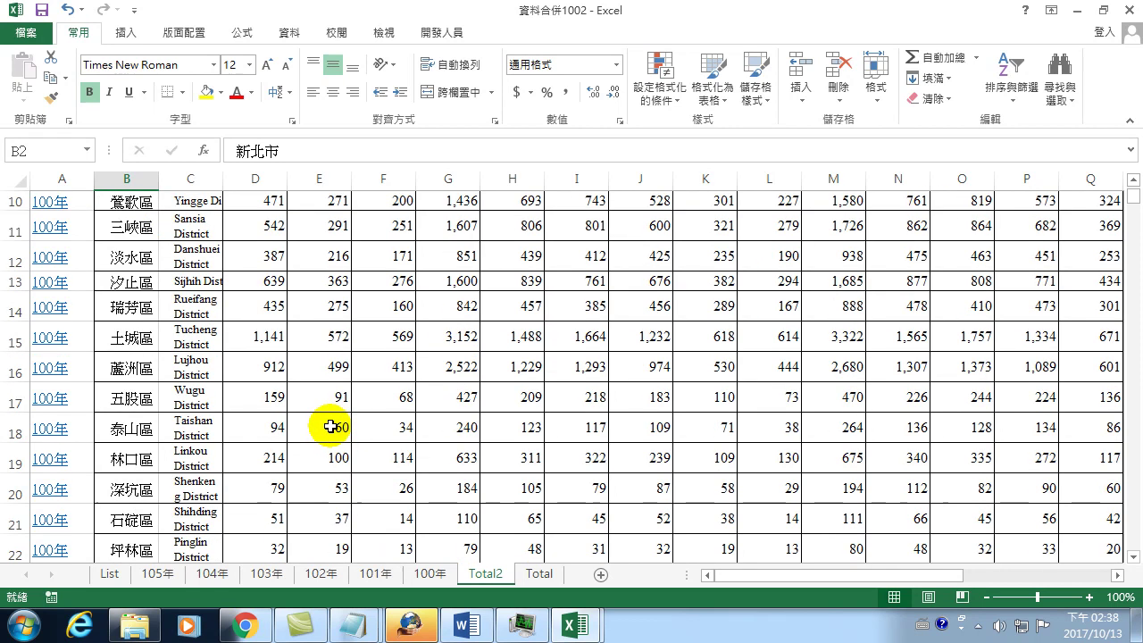
{"action": "scroll", "coordinate": [331, 434], "scroll_direction": "down", "scroll_amount": 3}
{"action": "scroll", "coordinate": [299, 363], "scroll_direction": "up", "scroll_amount": 3}
{"action": "scroll", "coordinate": [298, 363], "scroll_direction": "up", "scroll_amount": 4}
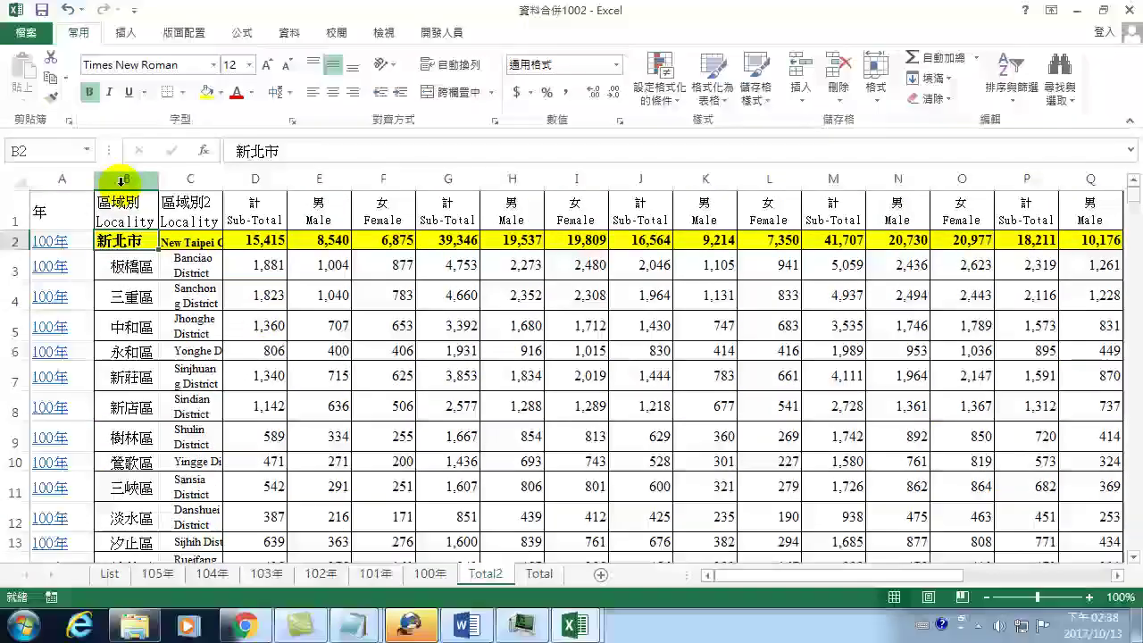
{"action": "left_click", "coordinate": [434, 32]}
{"action": "left_click", "coordinate": [99, 82]}
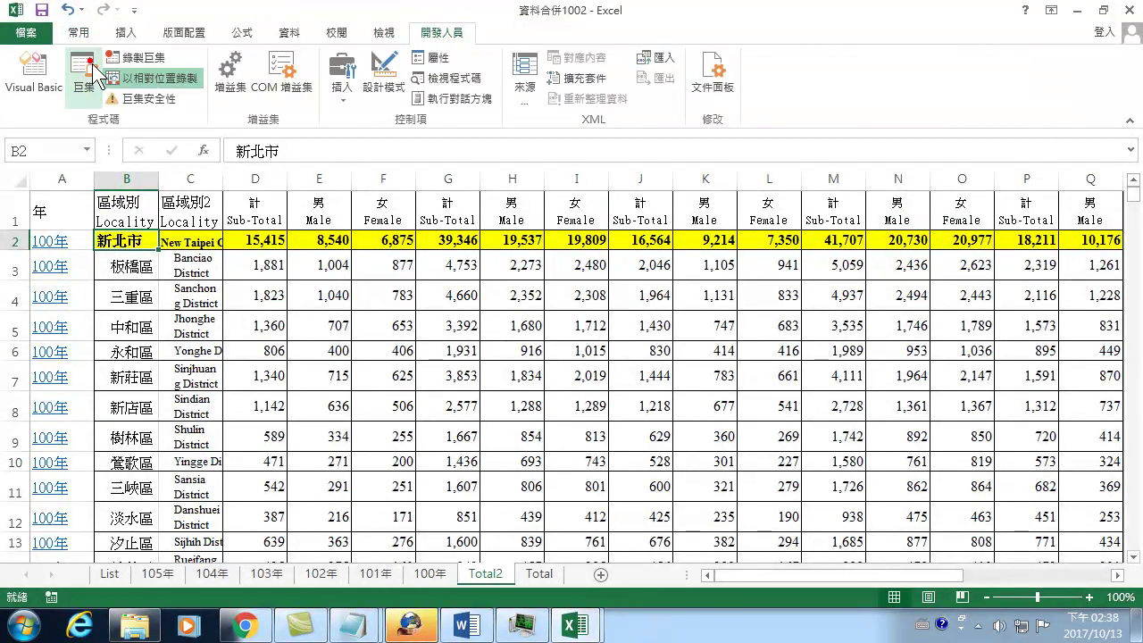
{"action": "left_click", "coordinate": [703, 222]}
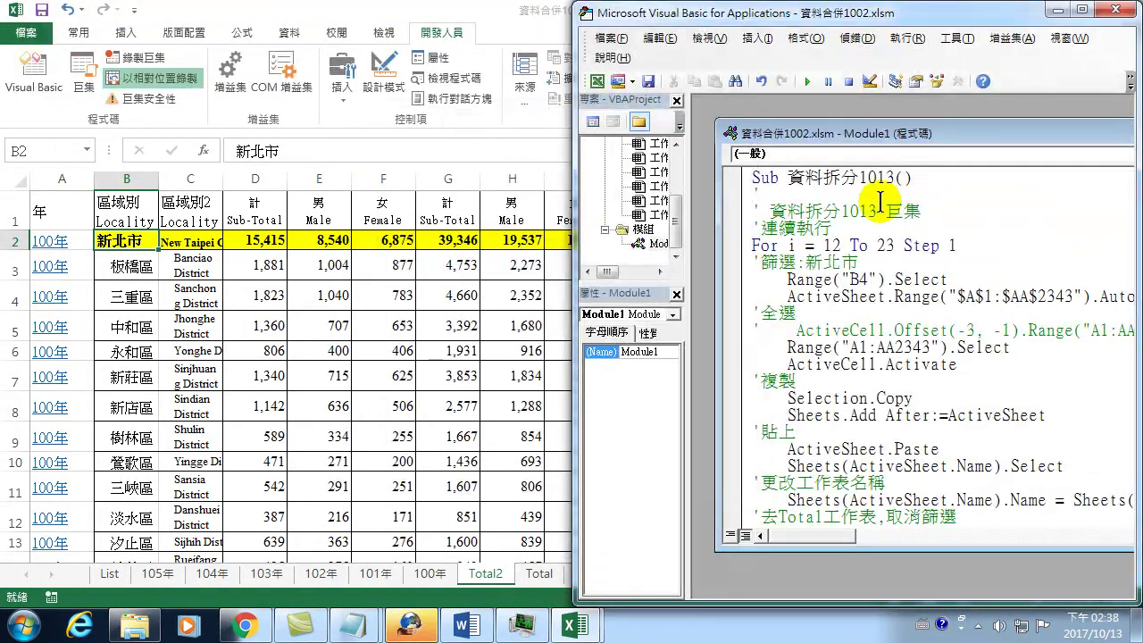
{"action": "left_click_drag", "start_coordinate": [856, 279], "coordinate": [866, 279]}
{"action": "type", "text": "2"}
{"action": "left_click", "coordinate": [927, 330]}
{"action": "scroll", "coordinate": [849, 413], "scroll_direction": "down", "scroll_amount": 2}
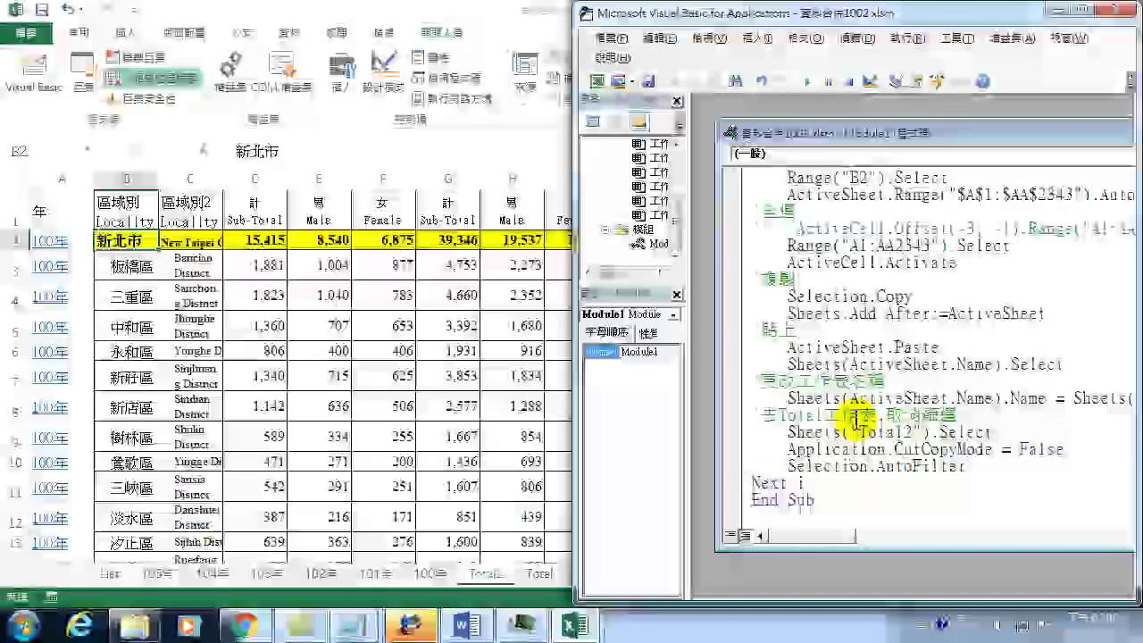
{"action": "scroll", "coordinate": [850, 417], "scroll_direction": "up", "scroll_amount": 3}
{"action": "key", "text": "alt+F11"}
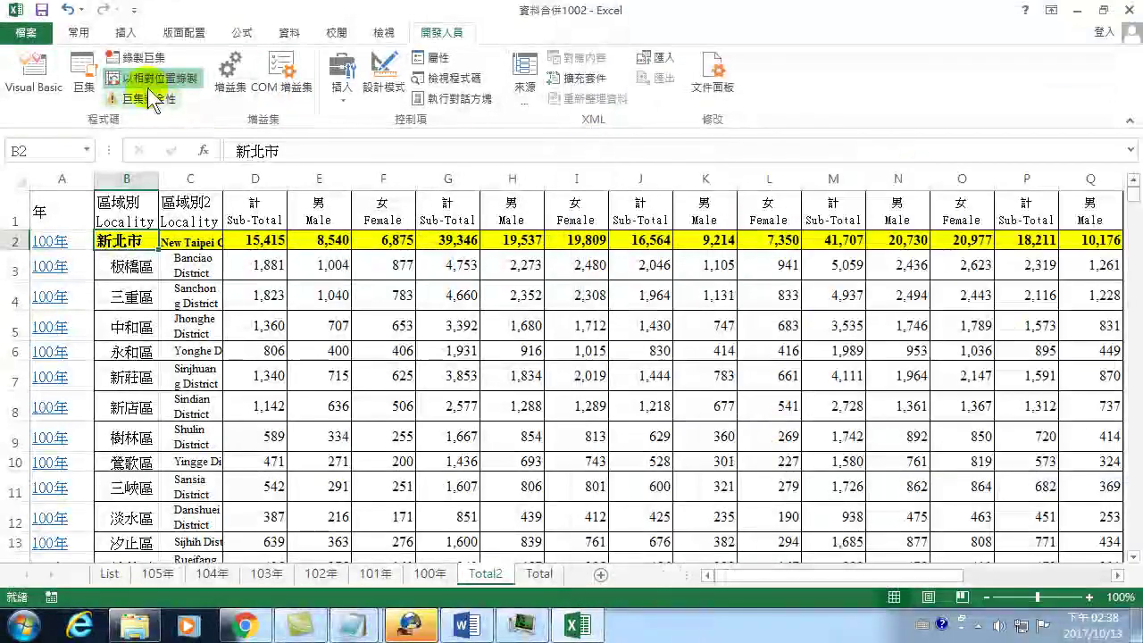
- Run the 資料拆分1013 macro and view the newly created 北投區 sheet
{"action": "left_click", "coordinate": [80, 72]}
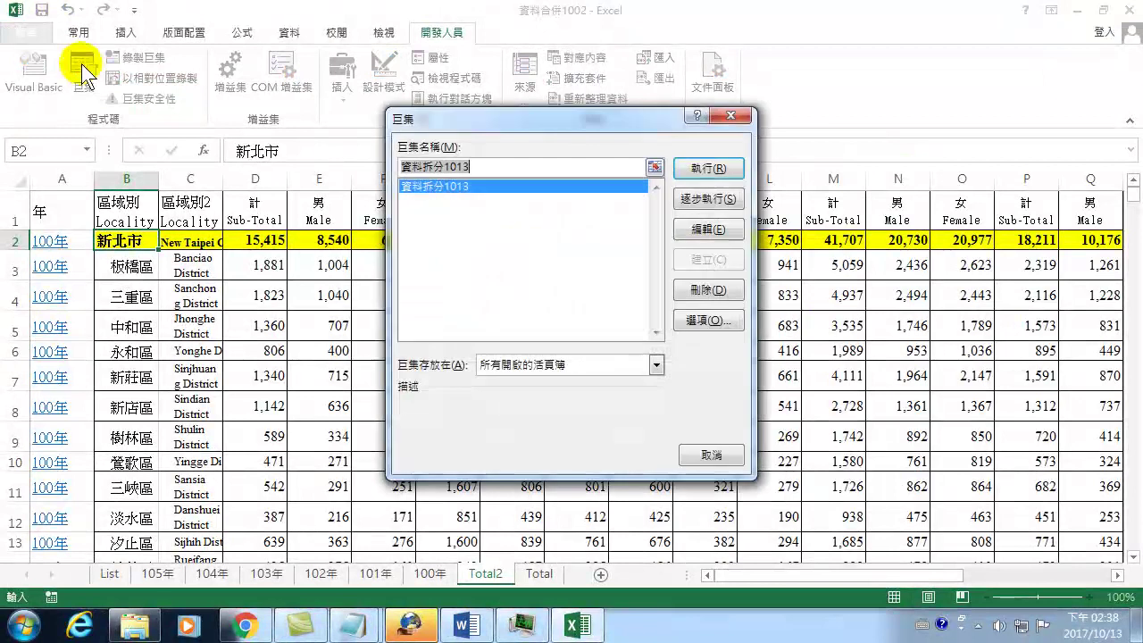
{"action": "left_click", "coordinate": [700, 168]}
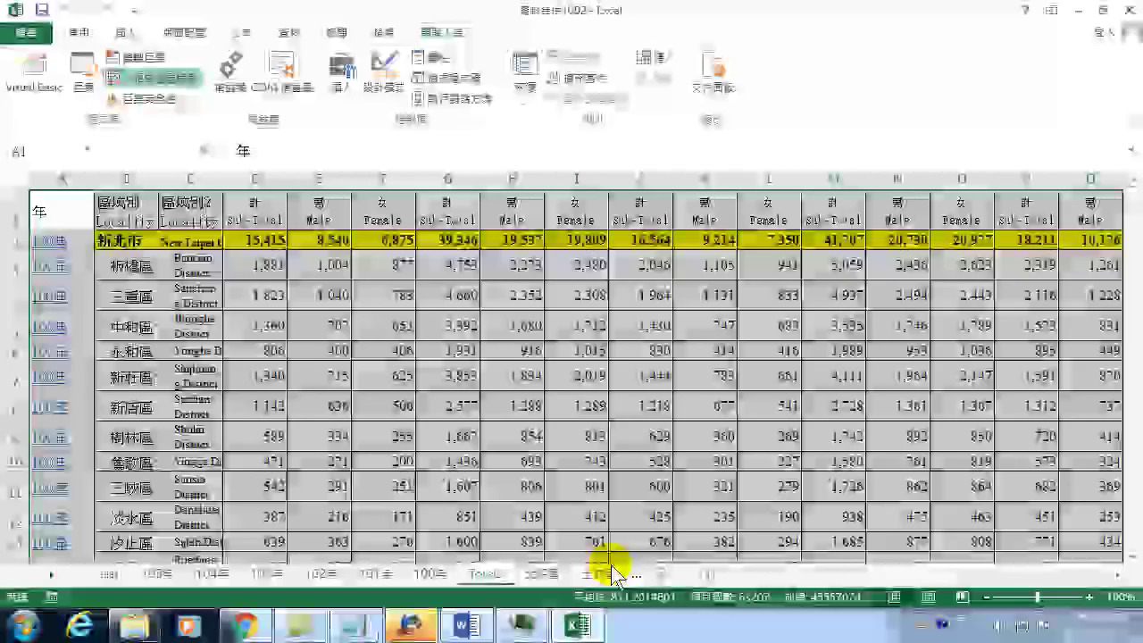
{"action": "left_click", "coordinate": [540, 574]}
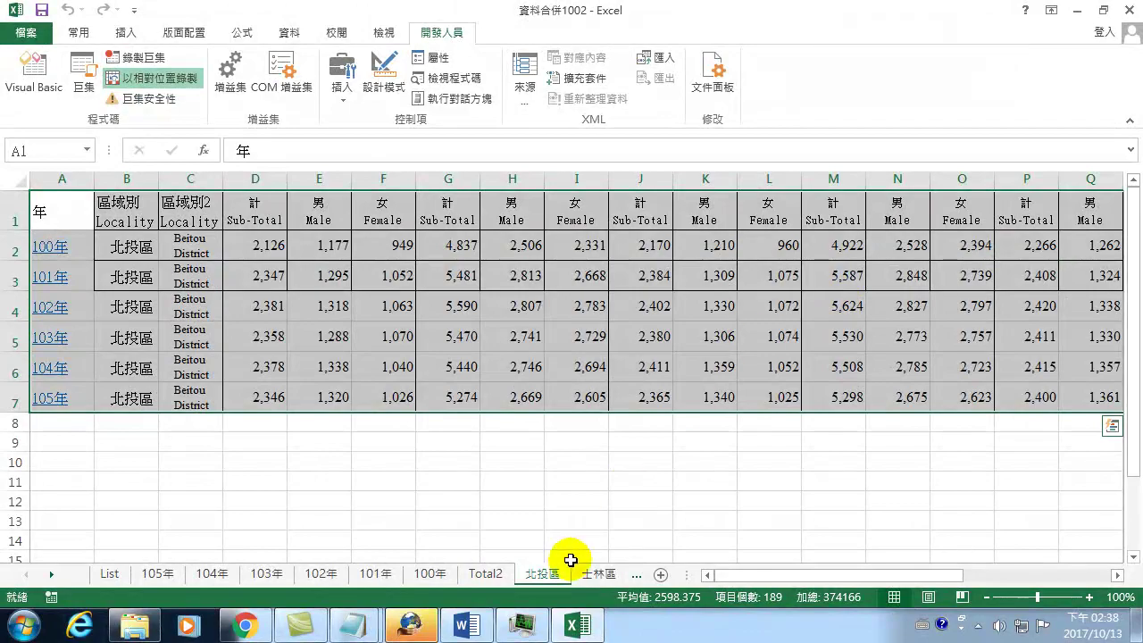
- Check the remaining district sheets from 士林區 through 松山區, each with its own rows
{"action": "left_click", "coordinate": [599, 573]}
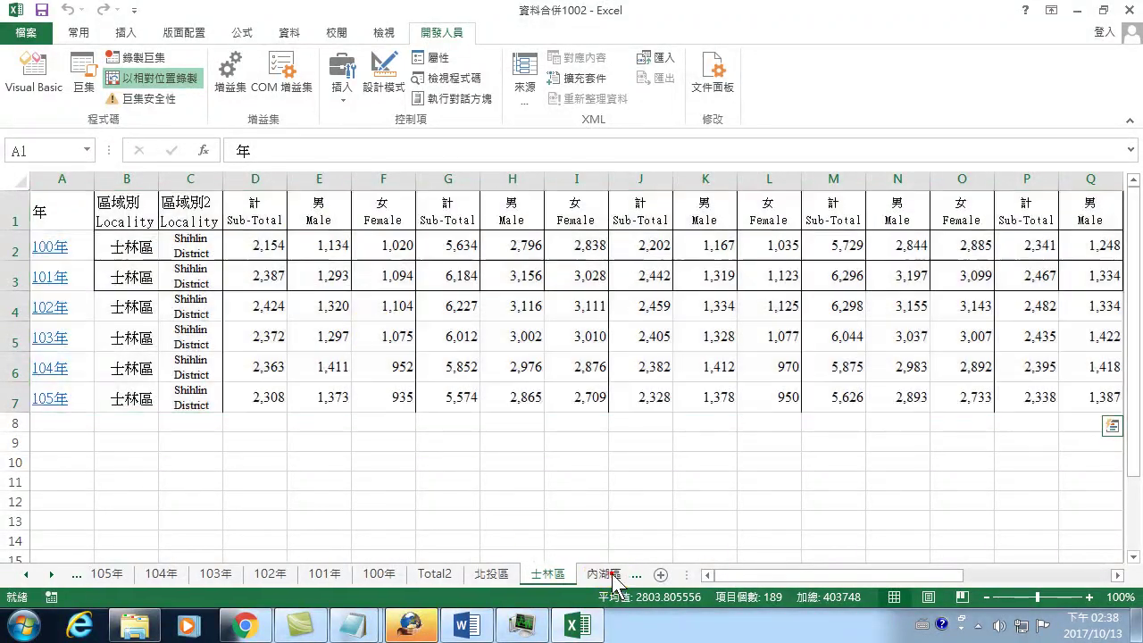
{"action": "left_click", "coordinate": [604, 574]}
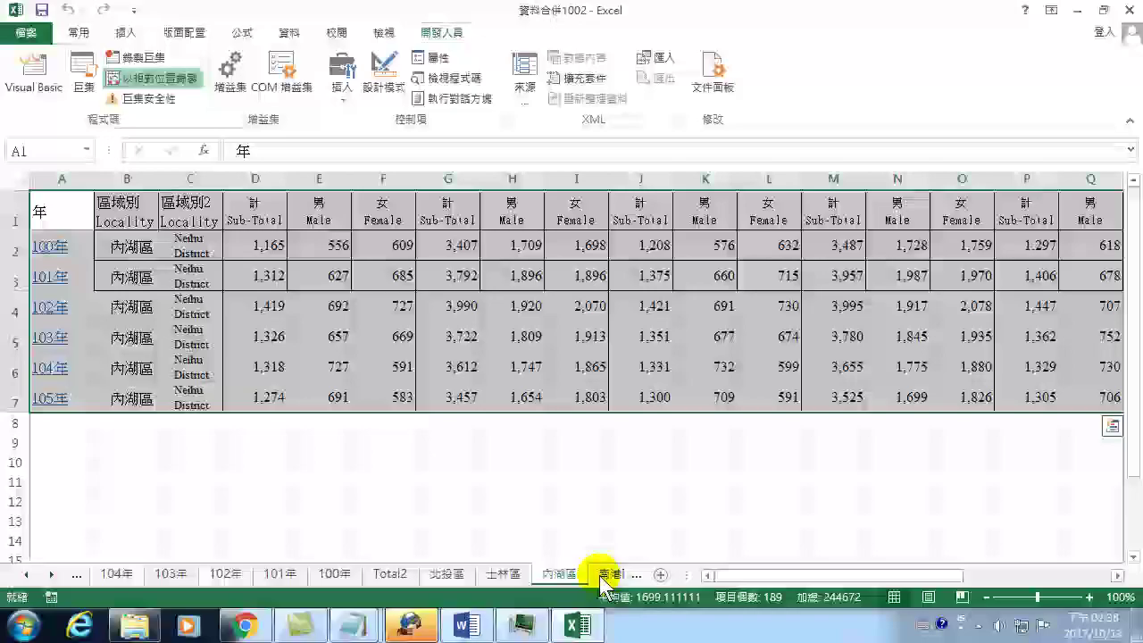
{"action": "left_click", "coordinate": [597, 574]}
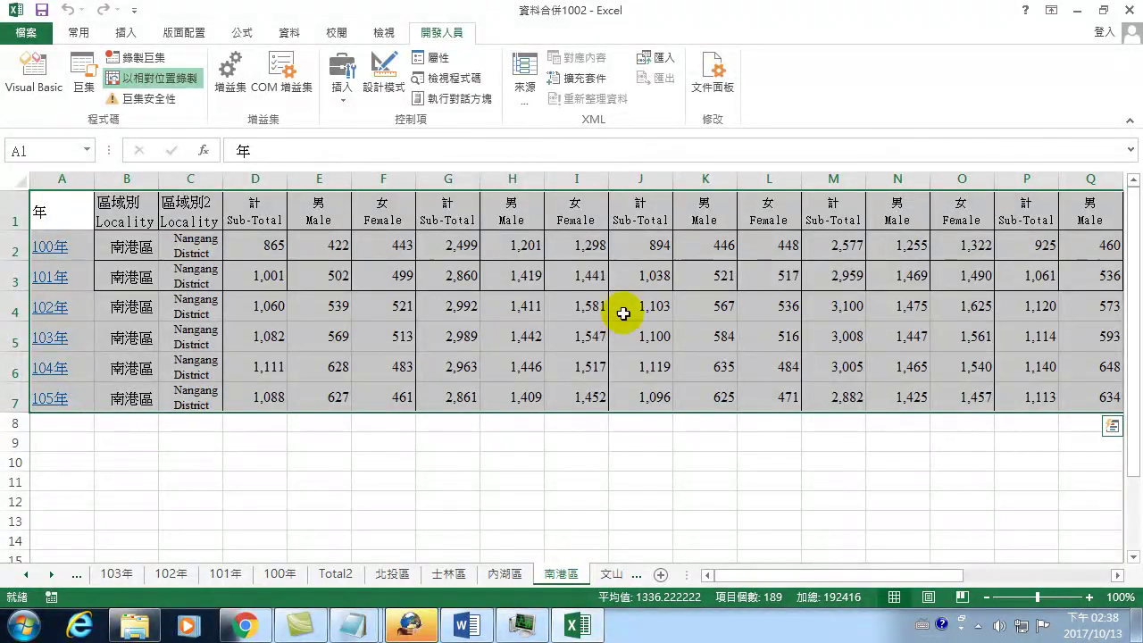
{"action": "left_click", "coordinate": [615, 575]}
{"action": "left_click", "coordinate": [614, 575]}
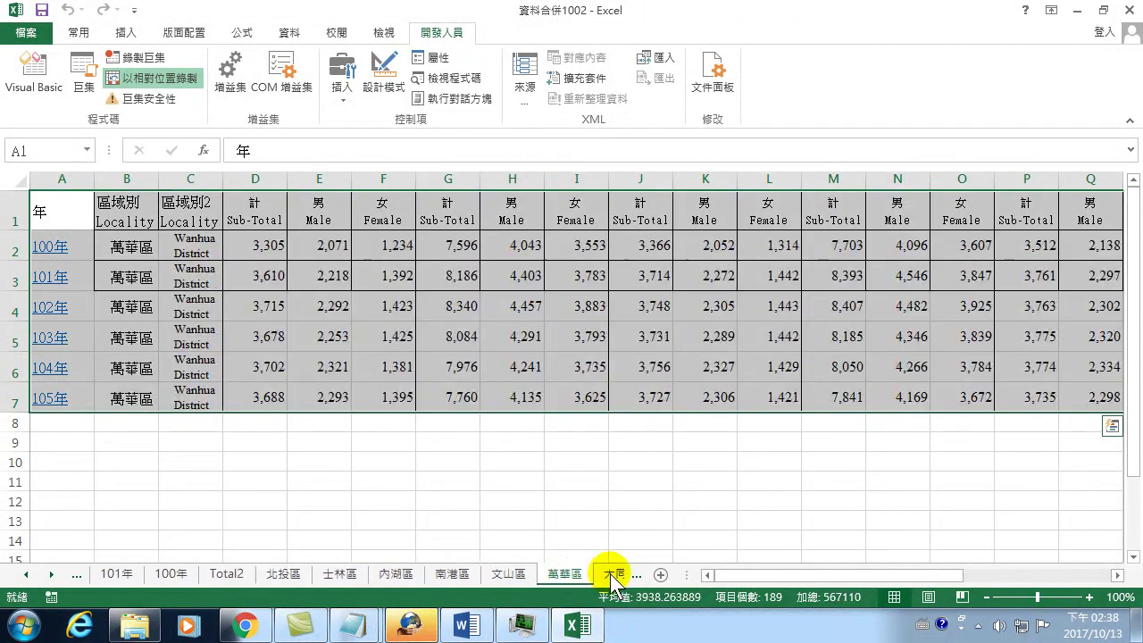
{"action": "left_click", "coordinate": [612, 576]}
{"action": "left_click", "coordinate": [613, 575]}
{"action": "left_click", "coordinate": [613, 576]}
{"action": "left_click", "coordinate": [614, 577]}
{"action": "left_click", "coordinate": [614, 576]}
{"action": "left_click", "coordinate": [611, 576]}
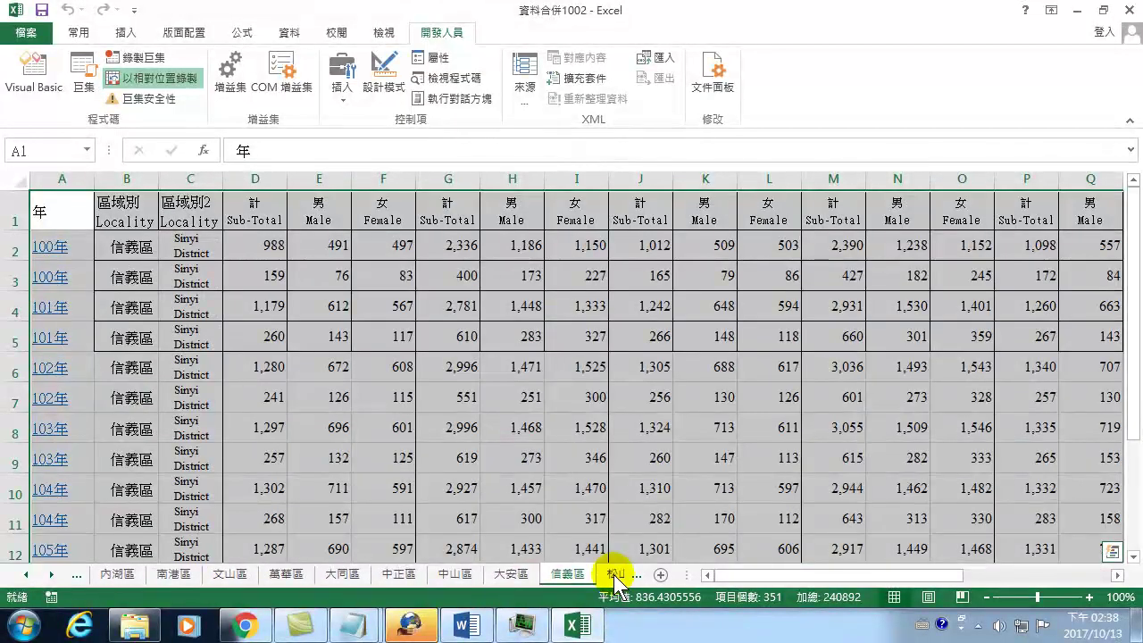